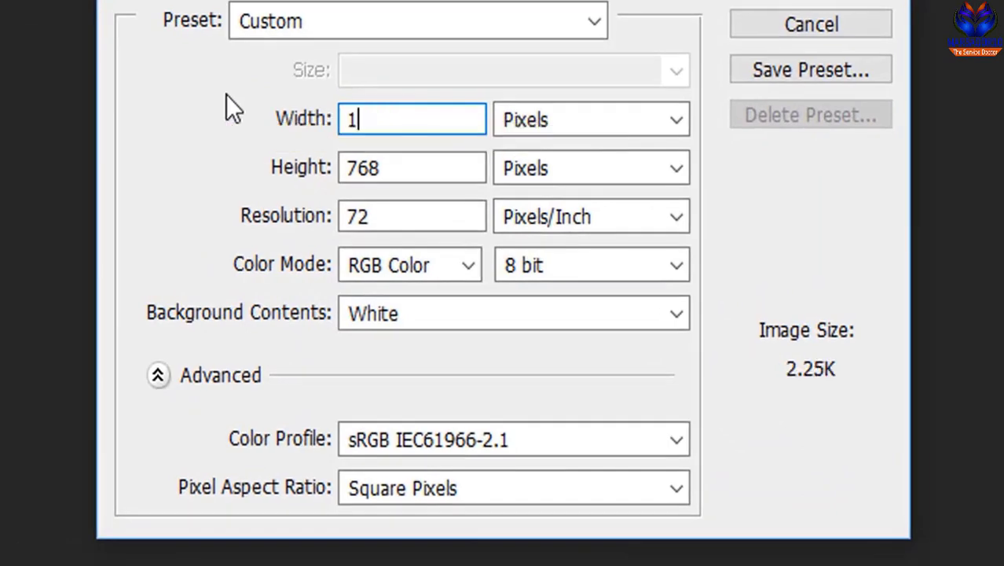
Create a new document 1920 pixels wide and 1080 pixels high at a resolution of 172 pixels/inch.
{"action": "type", "text": "20"}
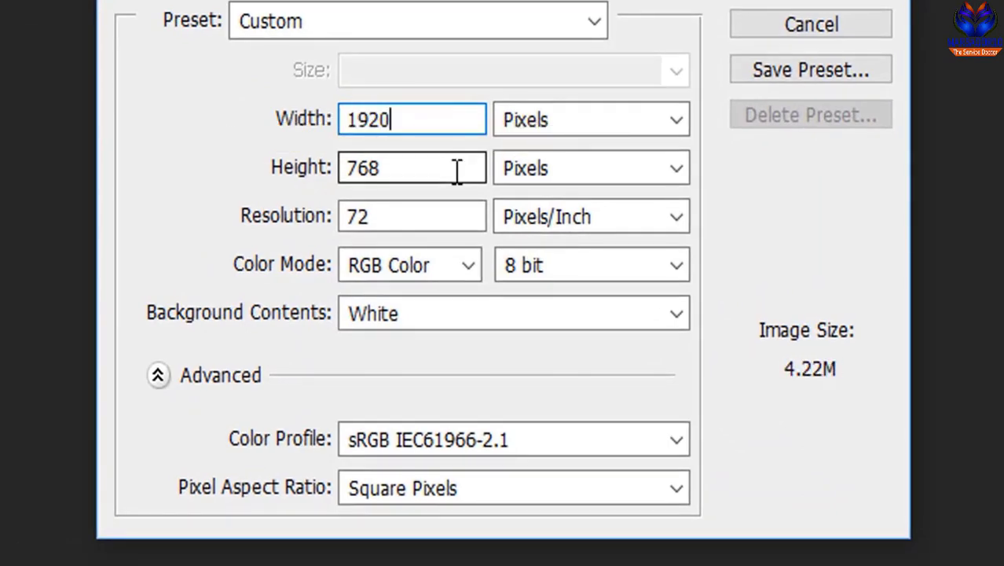
{"action": "key", "text": "Tab"}
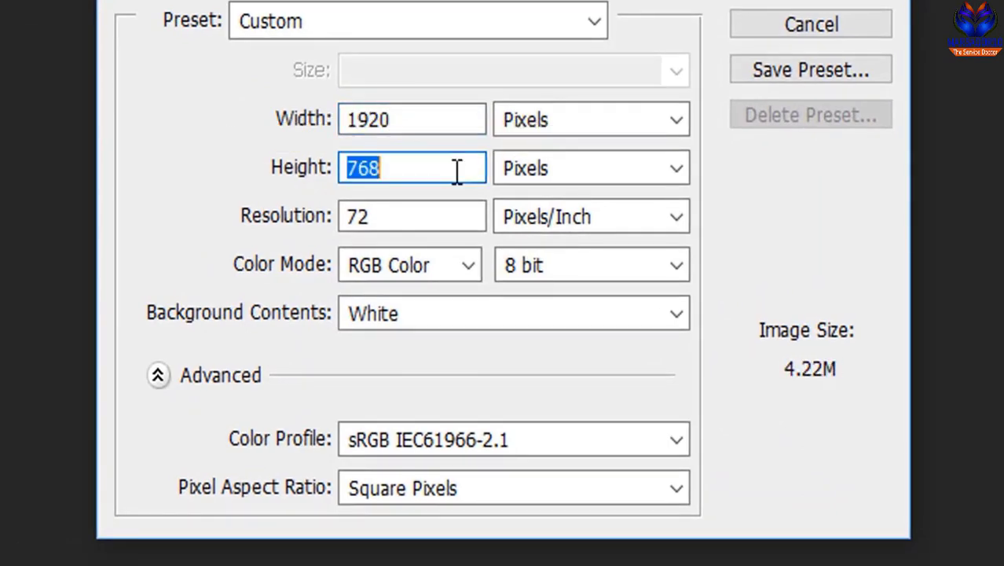
{"action": "type", "text": "1080"}
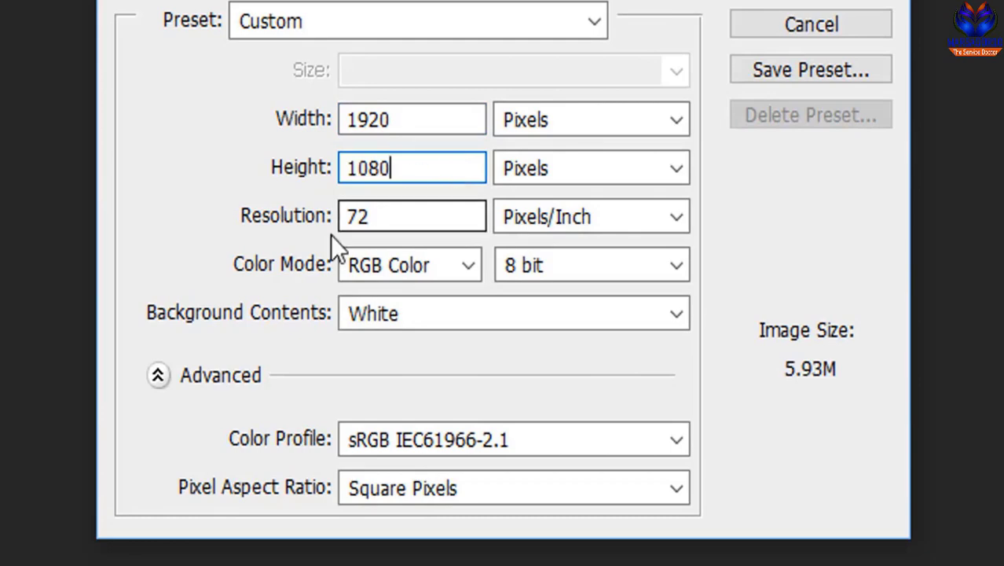
{"action": "left_click", "coordinate": [348, 220]}
{"action": "type", "text": "1"}
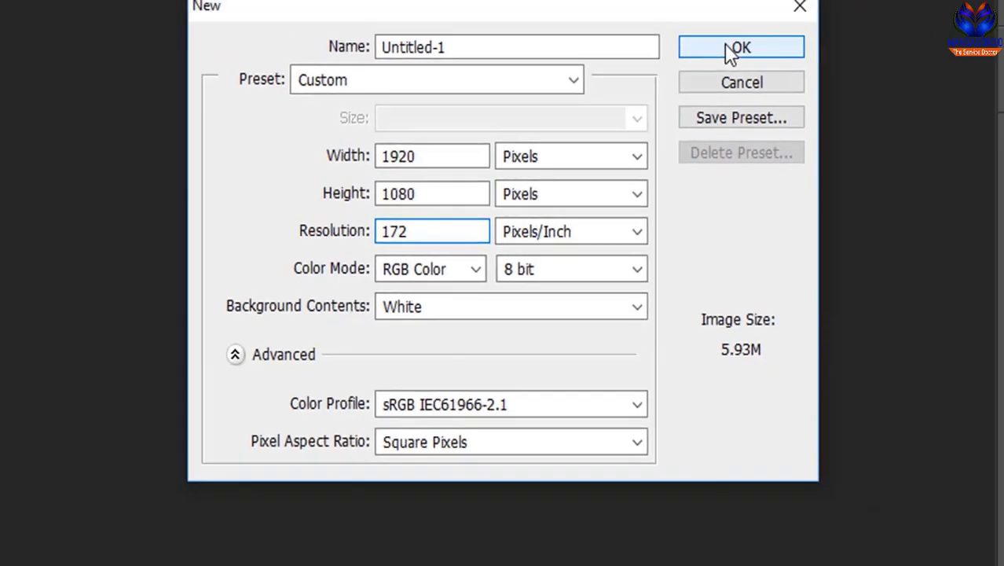
{"action": "left_click", "coordinate": [730, 45]}
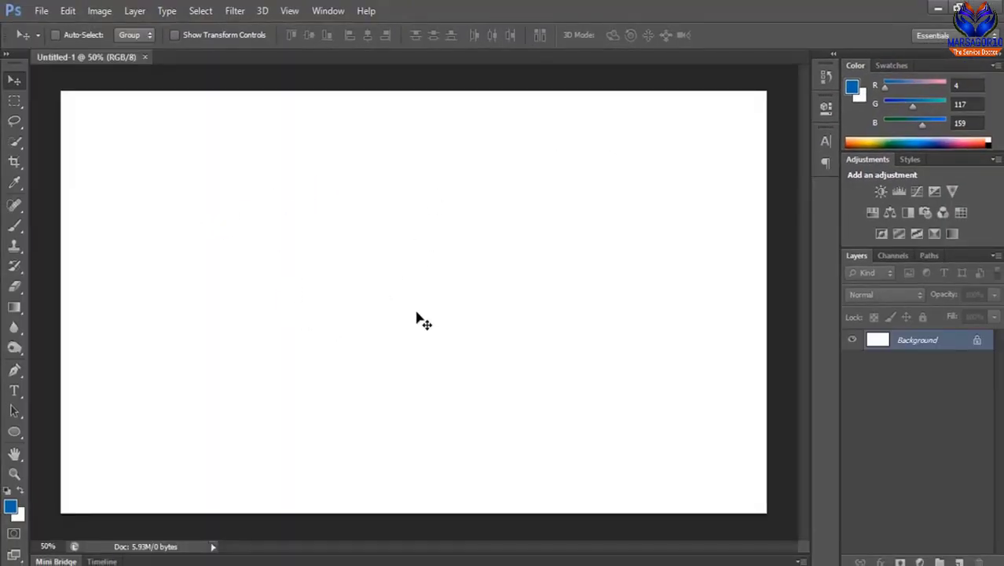
Draw a large ellipse slightly left of the canvas centre and set its fill to dark grey #353535.
{"action": "left_click", "coordinate": [15, 432]}
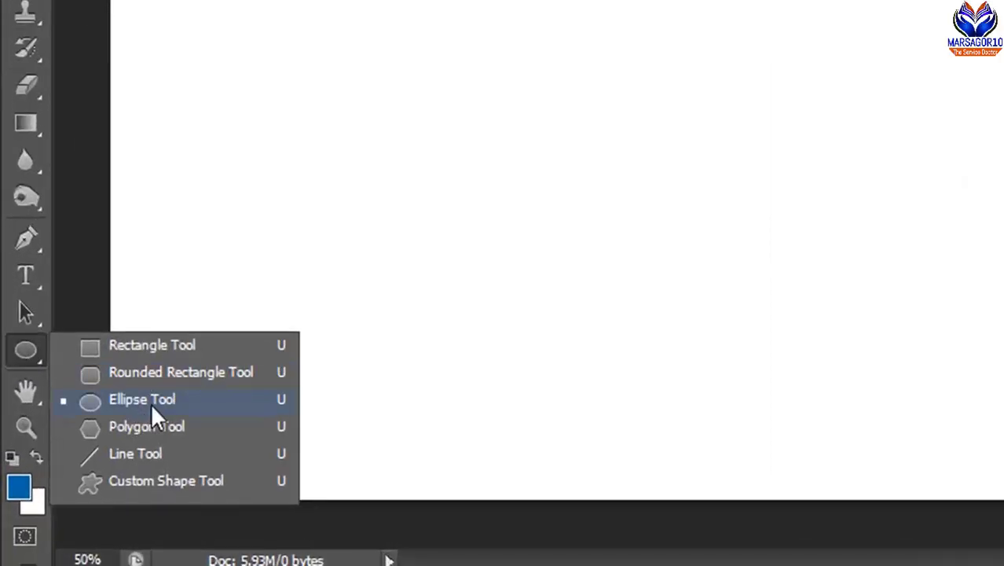
{"action": "left_click", "coordinate": [151, 402]}
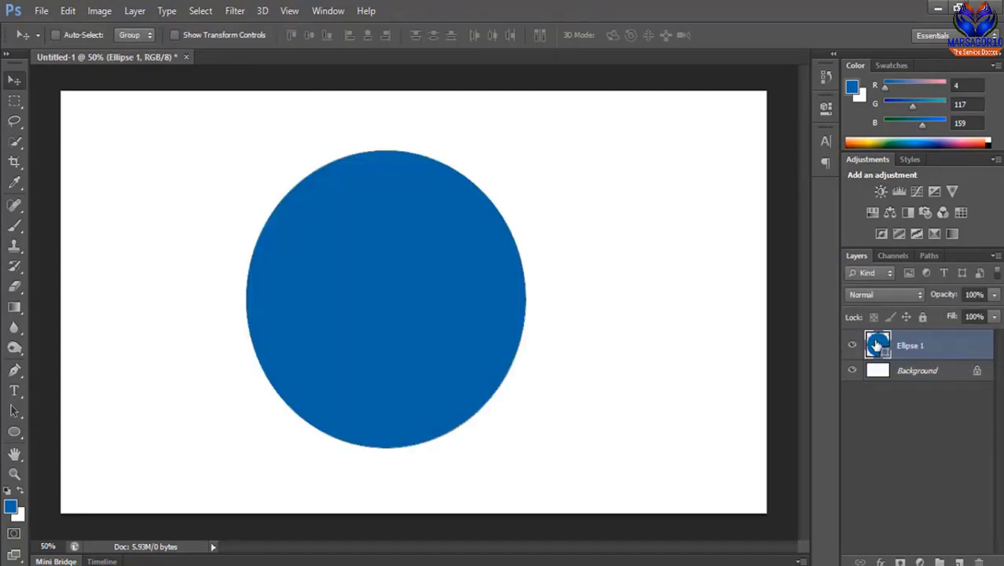
{"action": "double_click", "coordinate": [878, 349]}
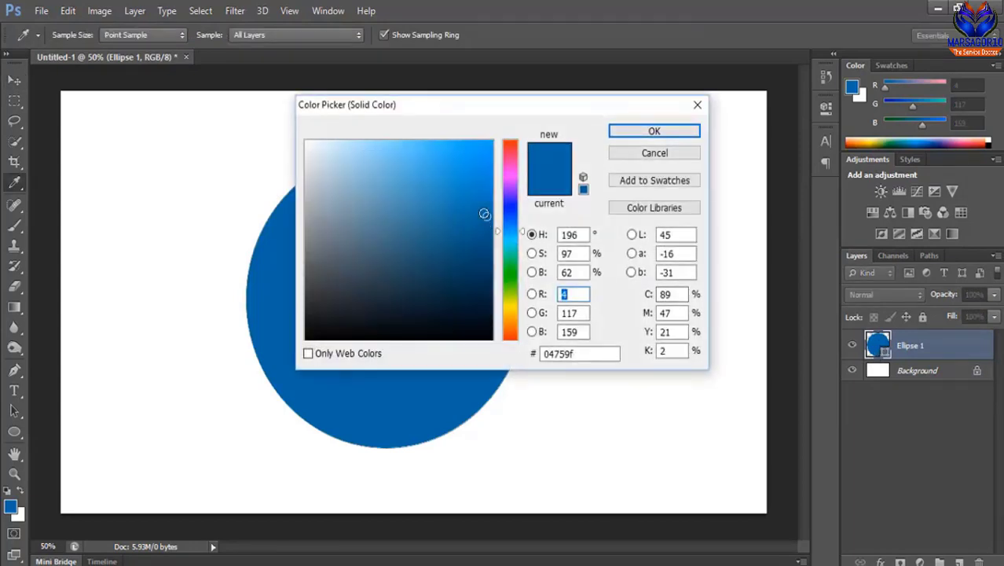
{"action": "left_click_drag", "start_coordinate": [312, 290], "coordinate": [304, 299]}
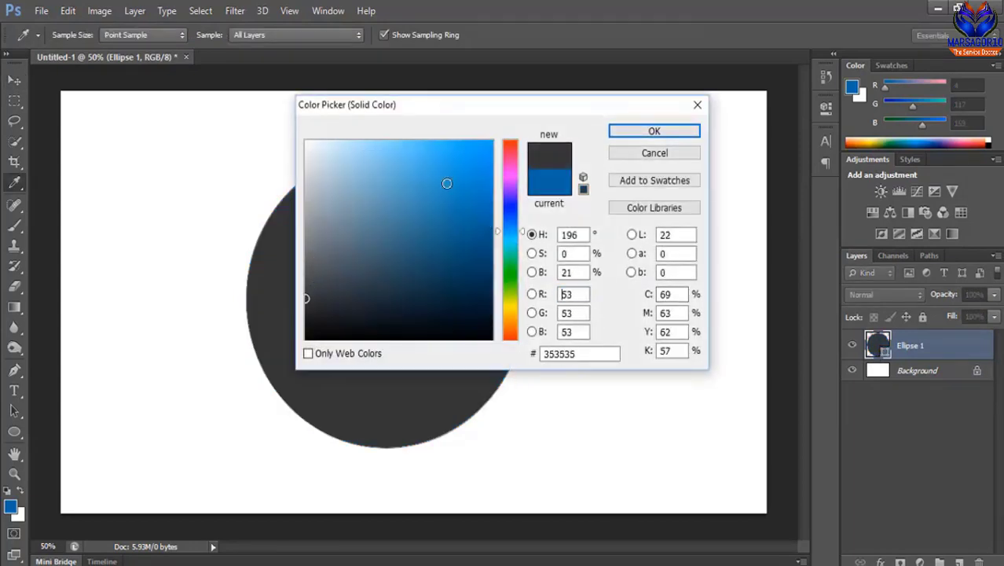
{"action": "left_click", "coordinate": [616, 132]}
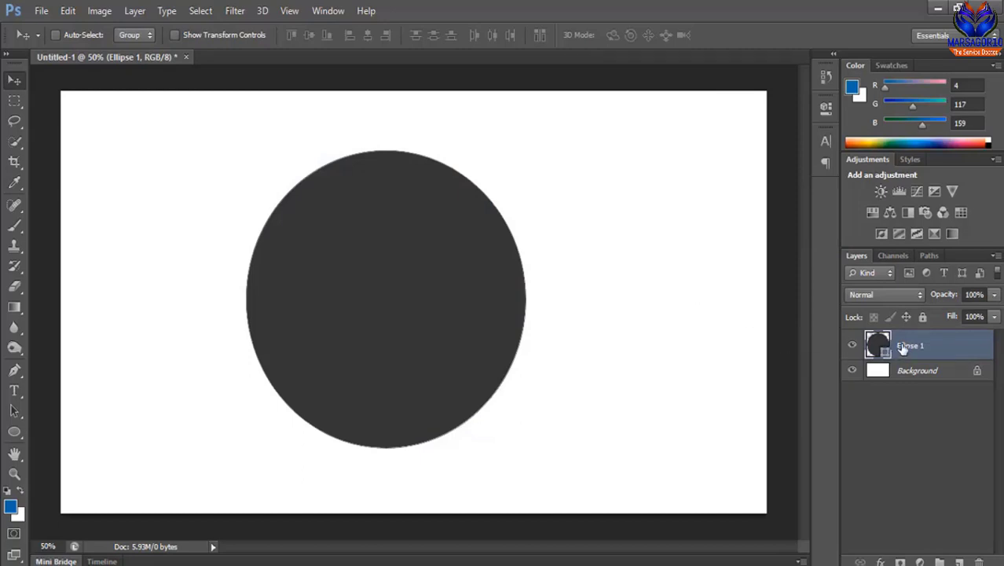
Rasterize the dark grey ellipse layer and duplicate it.
{"action": "right_click", "coordinate": [904, 351]}
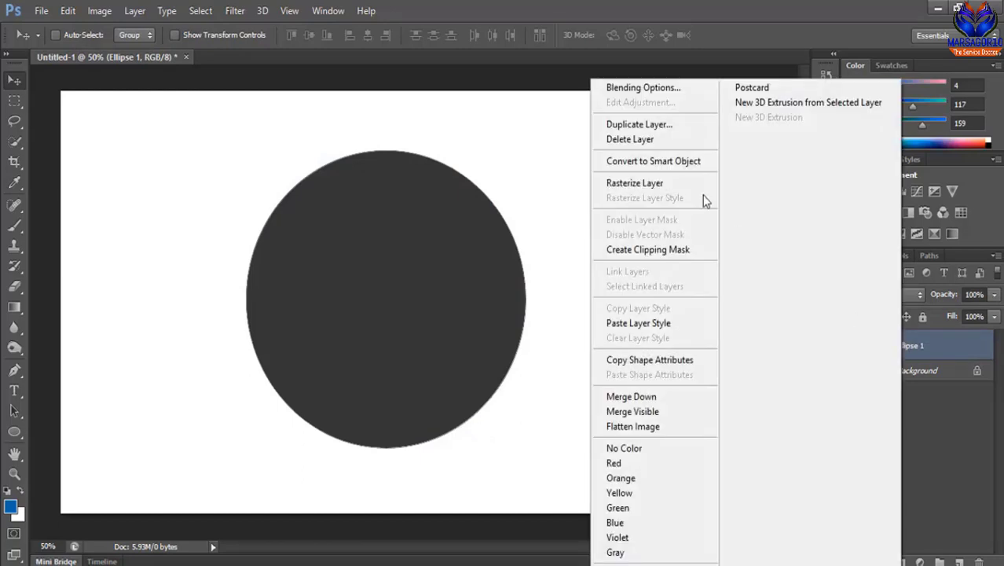
{"action": "left_click", "coordinate": [656, 181]}
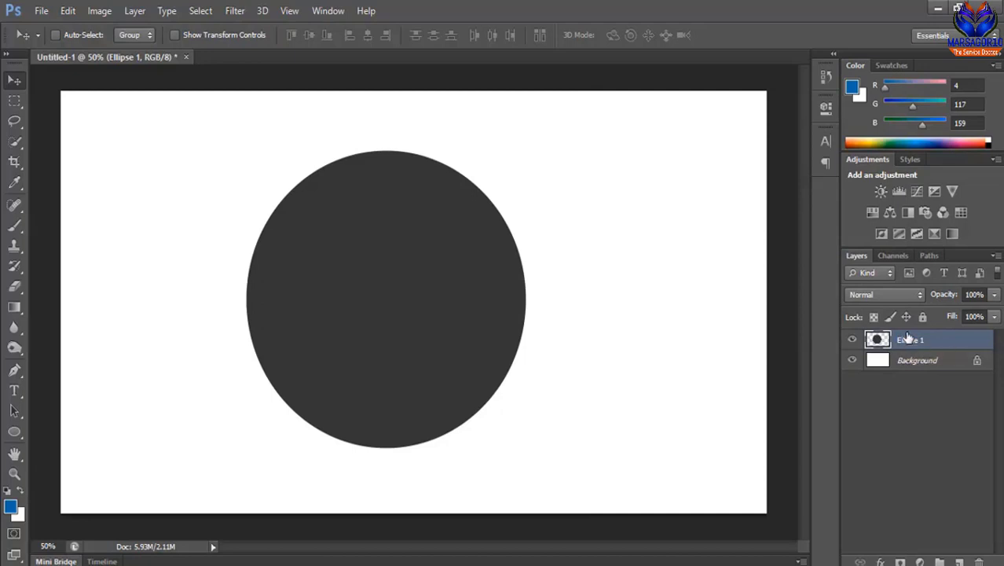
{"action": "key", "text": "ctrl+j"}
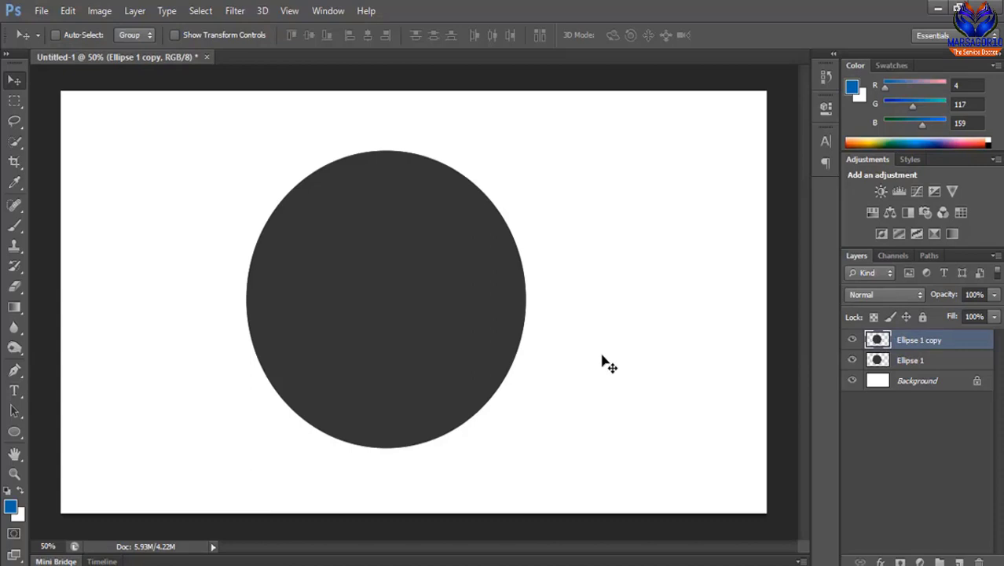
Shrink the duplicate ellipse about its centre to roughly two thirds and fill it with the blue foreground colour, leaving nothing selected.
{"action": "key", "text": "ctrl+t"}
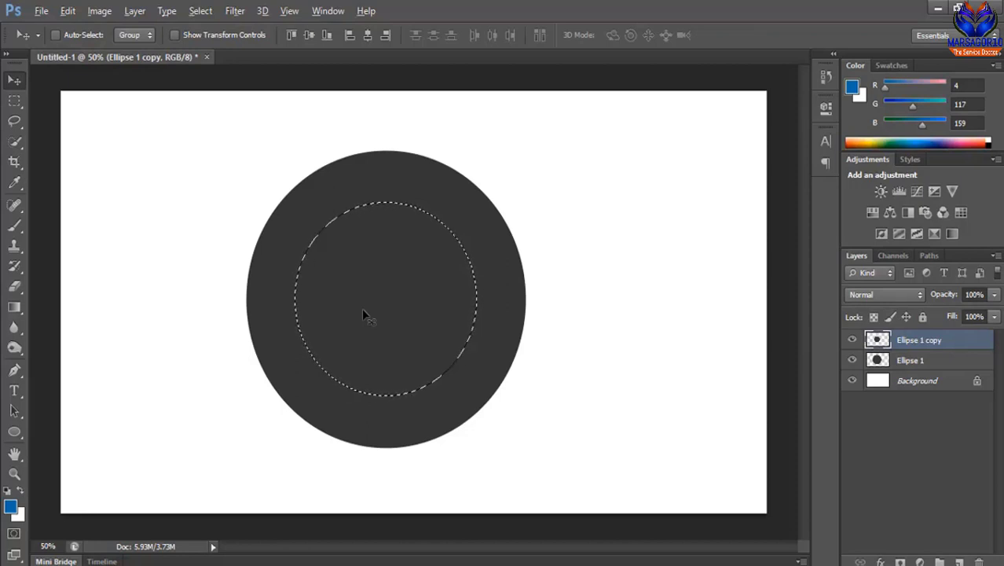
{"action": "key", "text": "alt+BackSpace"}
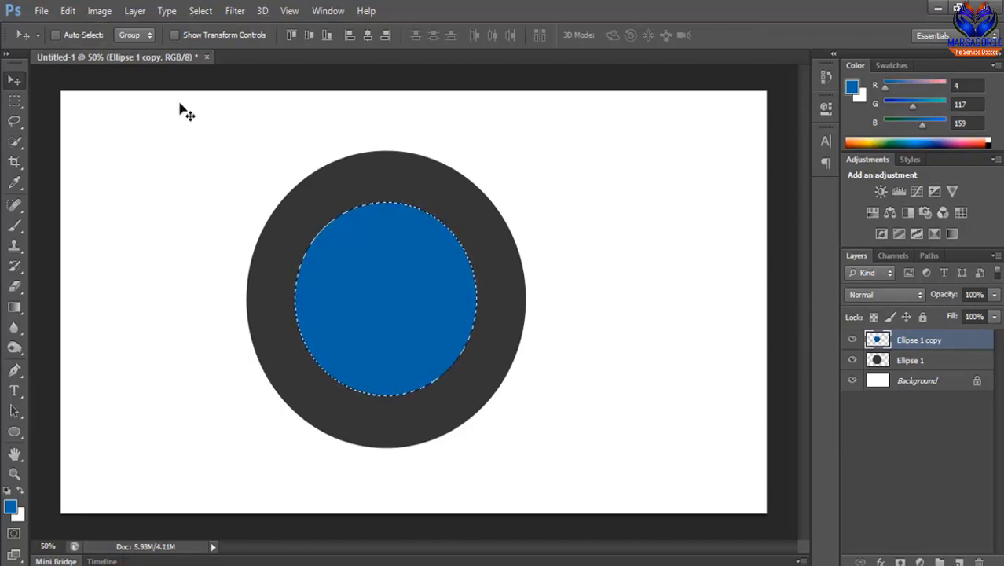
{"action": "left_click", "coordinate": [15, 103]}
{"action": "left_click", "coordinate": [183, 190]}
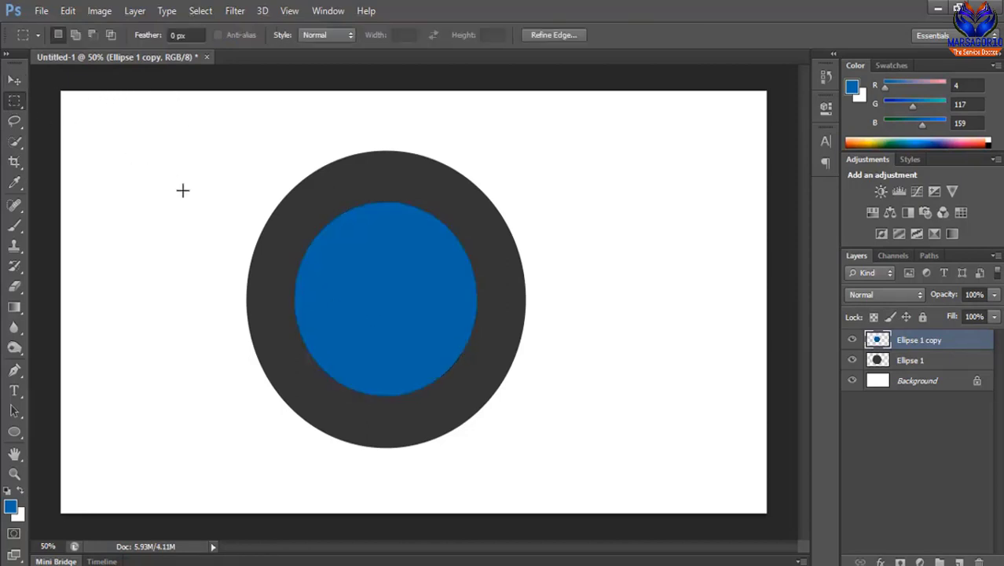
Move the blue ellipse toward the upper right inside the dark one and scale it to about 104% width and 101% height.
{"action": "left_click", "coordinate": [14, 80]}
{"action": "left_click_drag", "start_coordinate": [395, 273], "coordinate": [409, 242]}
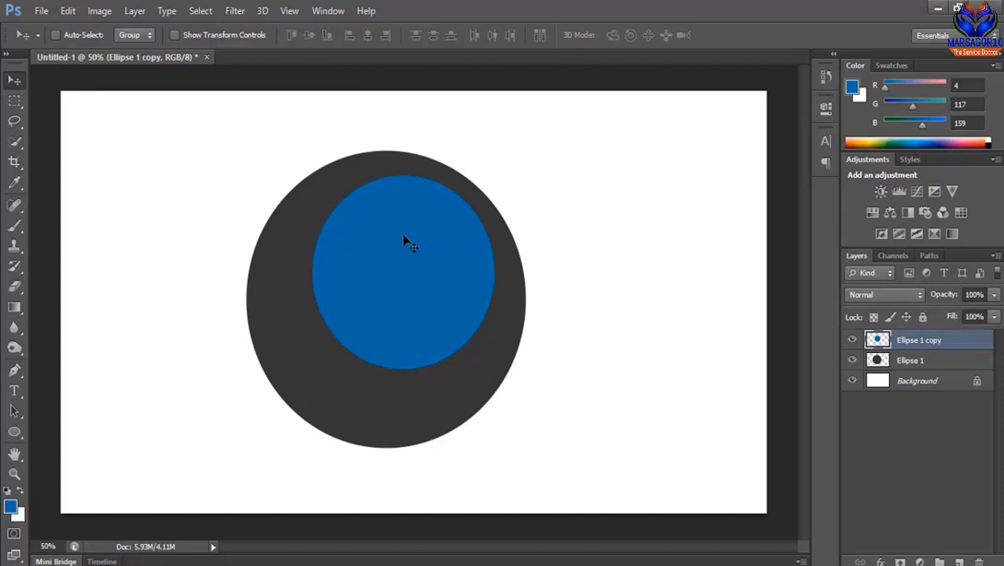
{"action": "key", "text": "ctrl+t"}
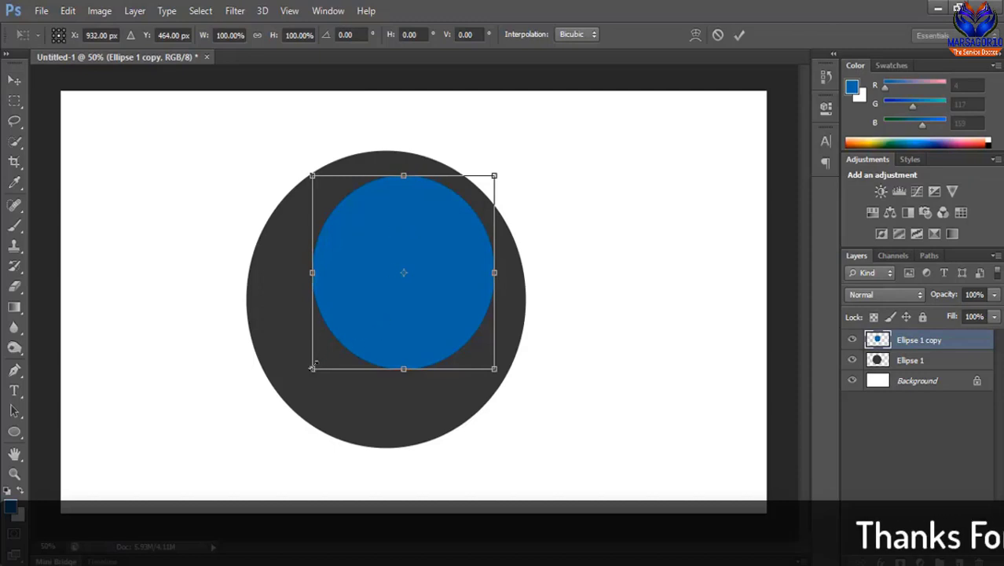
{"action": "left_click_drag", "start_coordinate": [312, 369], "coordinate": [304, 372]}
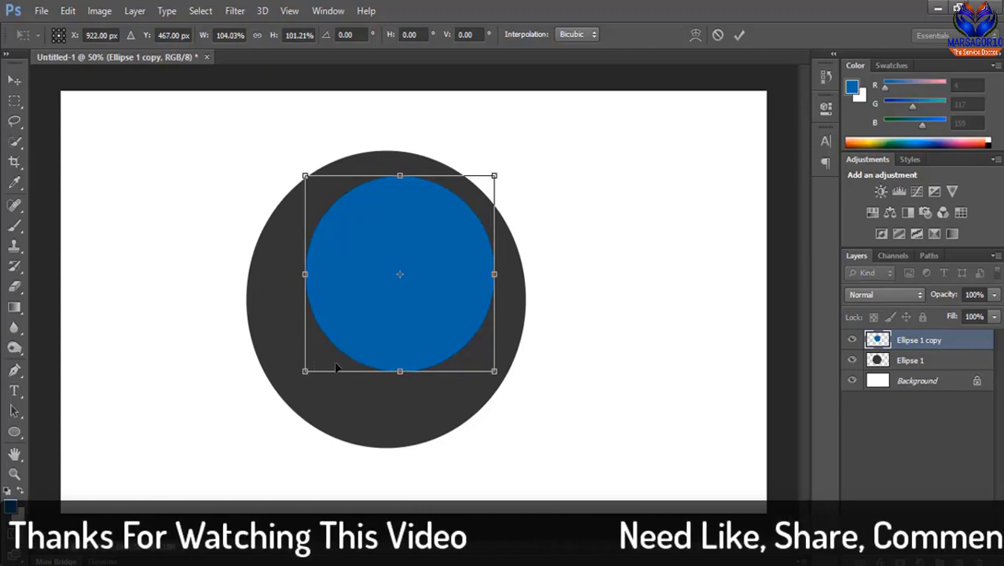
{"action": "left_click_drag", "start_coordinate": [371, 280], "coordinate": [374, 277]}
Warp the blue ellipse into a teardrop whose tip extends beyond the dark ellipse's left edge.
{"action": "right_click", "coordinate": [373, 275]}
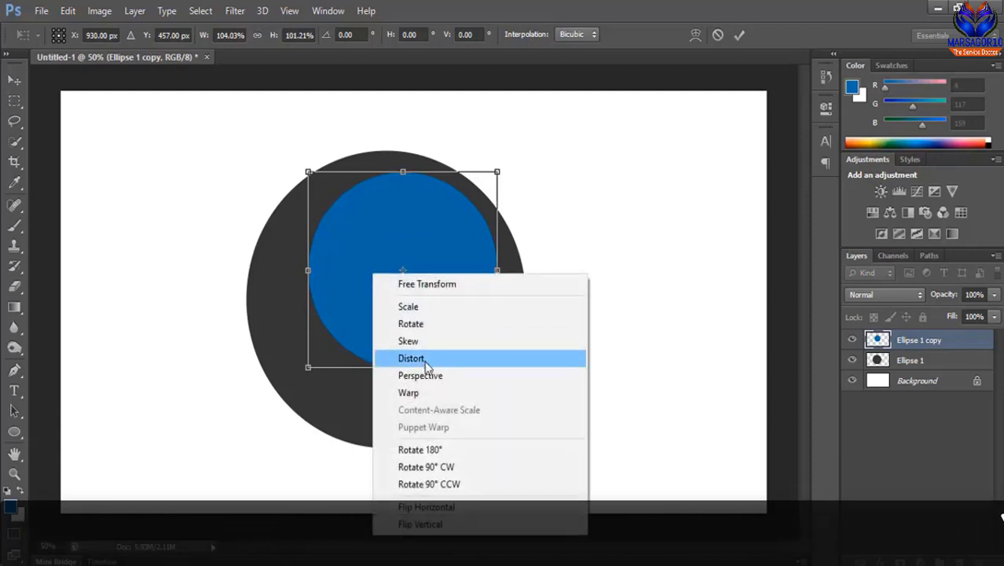
{"action": "left_click", "coordinate": [420, 396]}
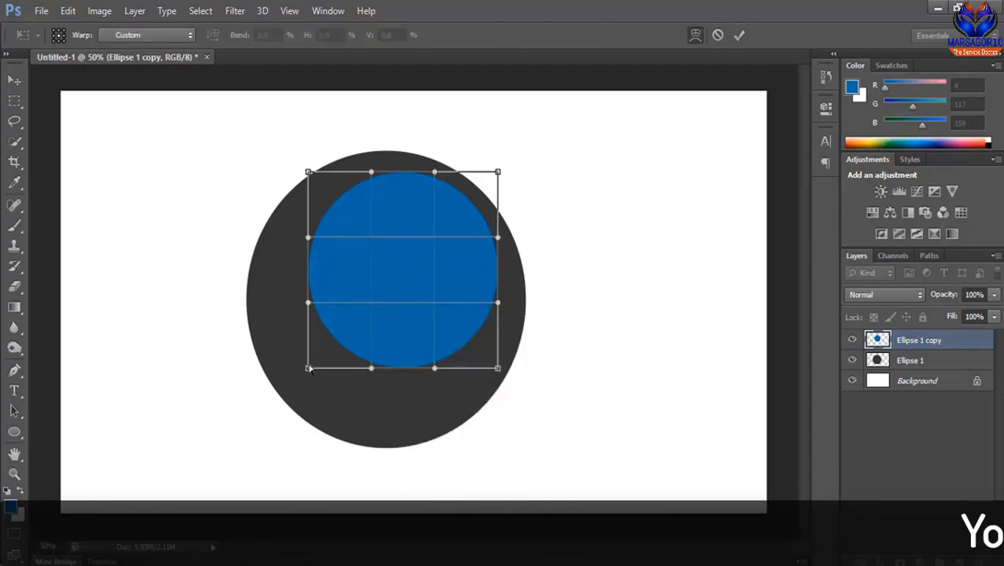
{"action": "left_click_drag", "start_coordinate": [309, 305], "coordinate": [40, 260]}
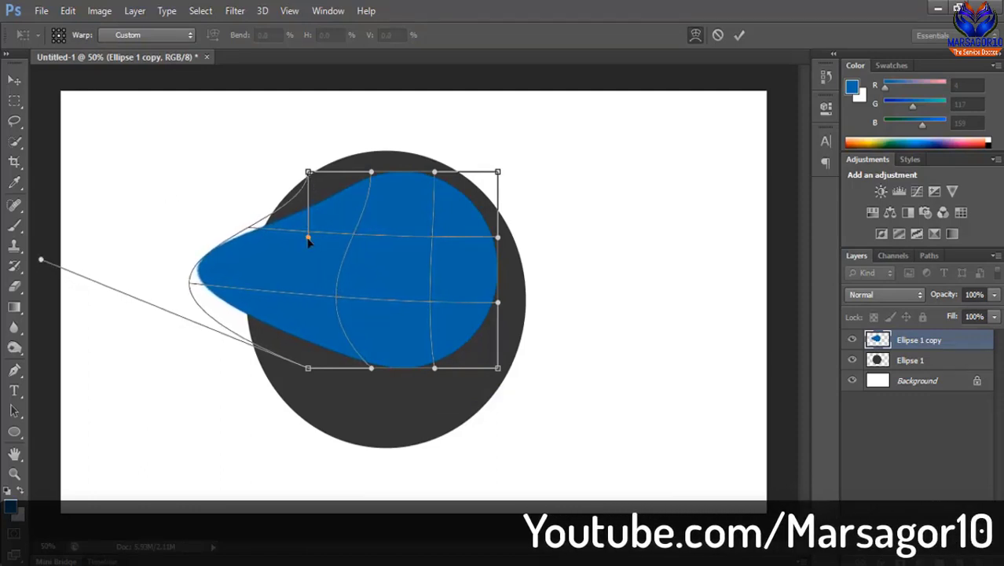
{"action": "left_click_drag", "start_coordinate": [308, 238], "coordinate": [279, 238]}
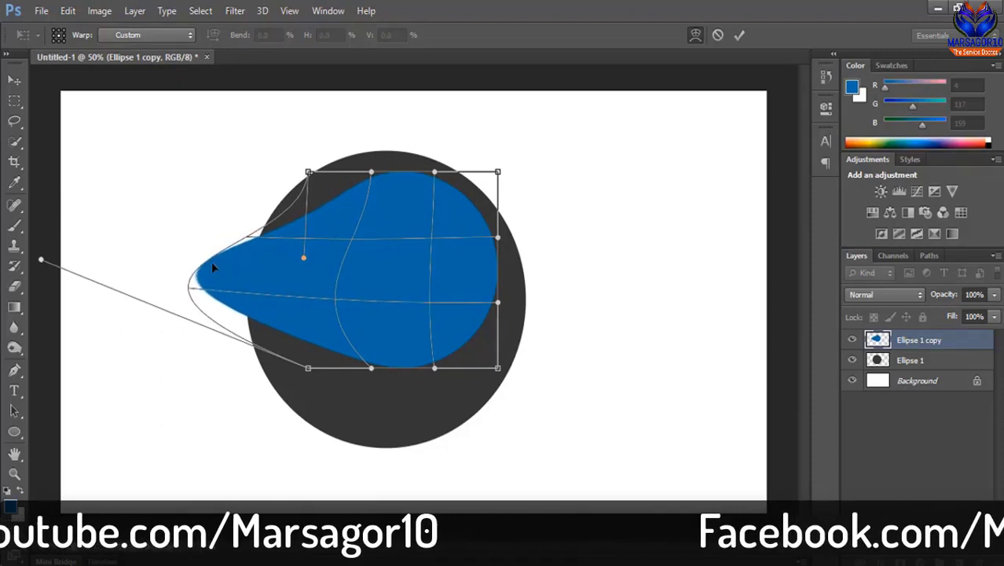
{"action": "left_click_drag", "start_coordinate": [202, 271], "coordinate": [173, 260]}
{"action": "left_click_drag", "start_coordinate": [371, 369], "coordinate": [296, 380]}
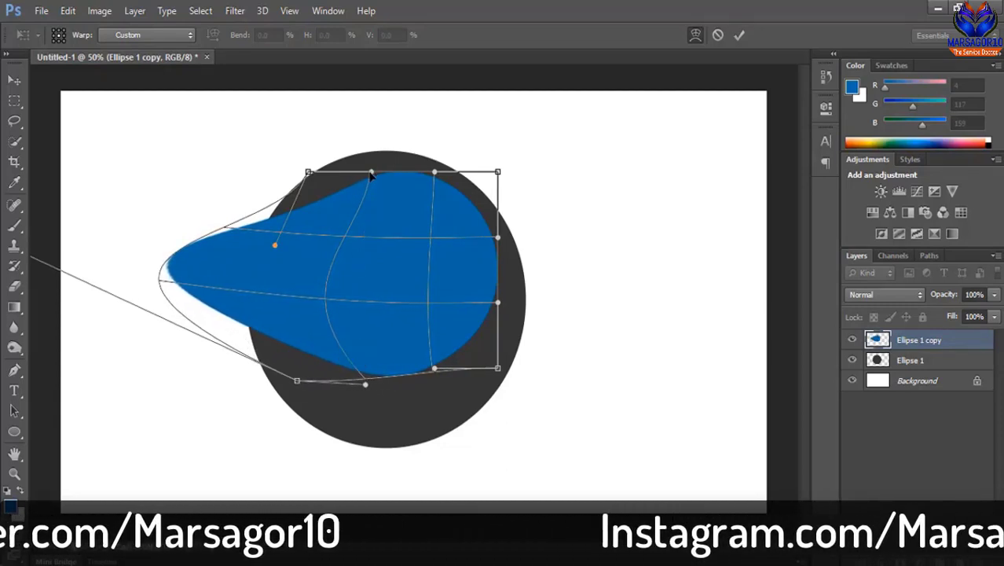
{"action": "left_click_drag", "start_coordinate": [372, 173], "coordinate": [370, 176]}
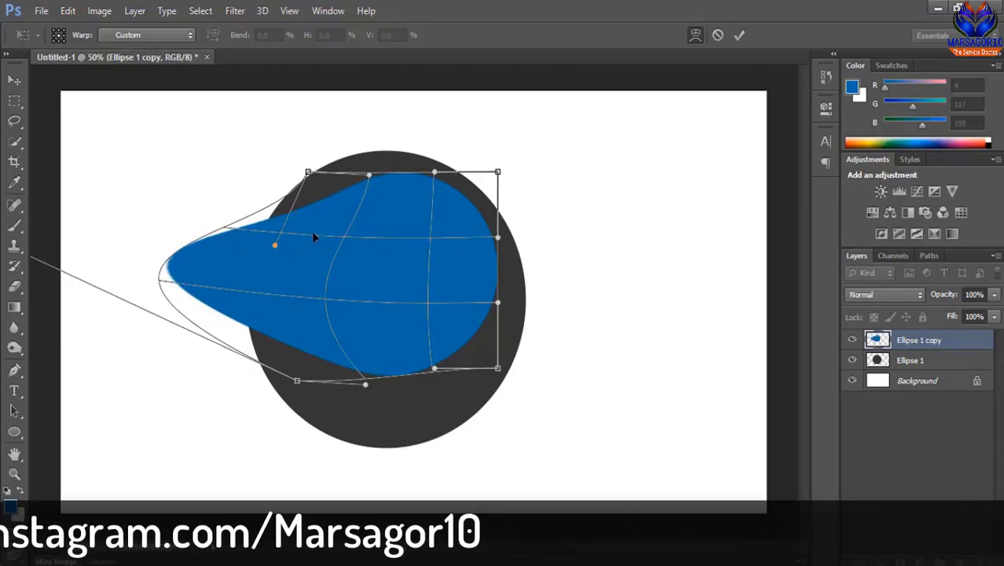
{"action": "left_click_drag", "start_coordinate": [312, 232], "coordinate": [312, 236]}
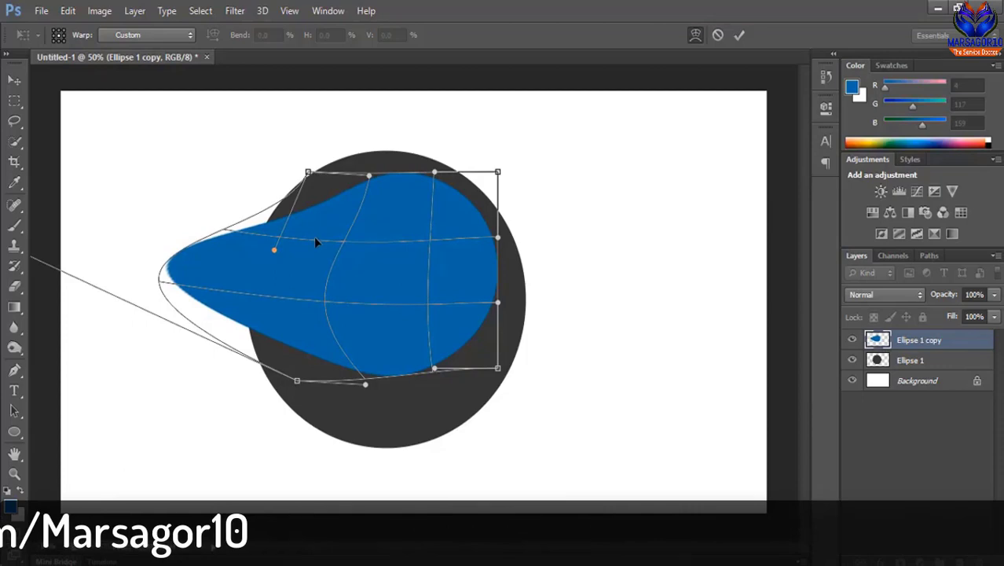
{"action": "key", "text": "Return"}
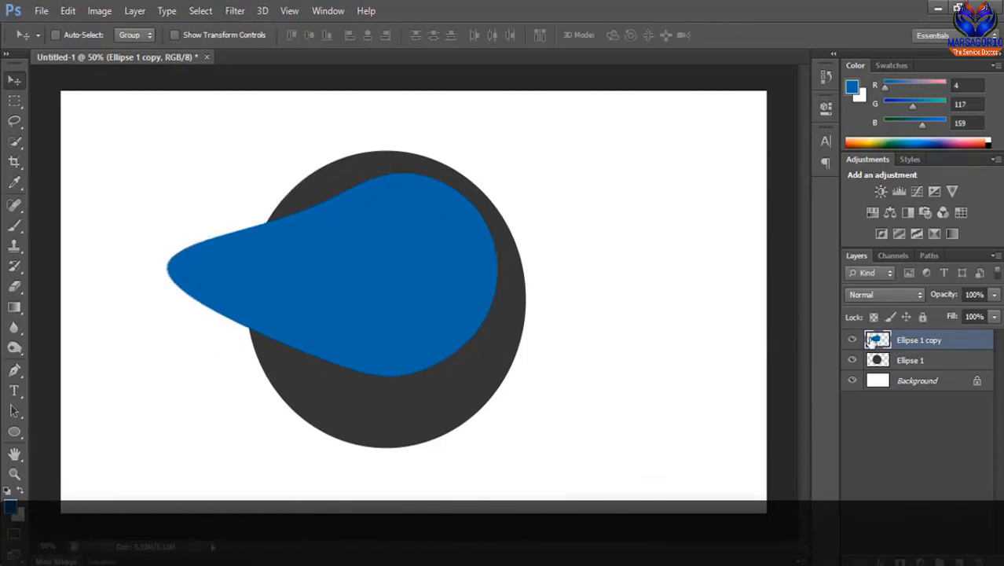
Cut the blue teardrop's outline out of the dark ellipse layer, deleting the teardrop layer and clearing the selection.
{"action": "right_click", "coordinate": [872, 339]}
{"action": "left_click", "coordinate": [714, 243]}
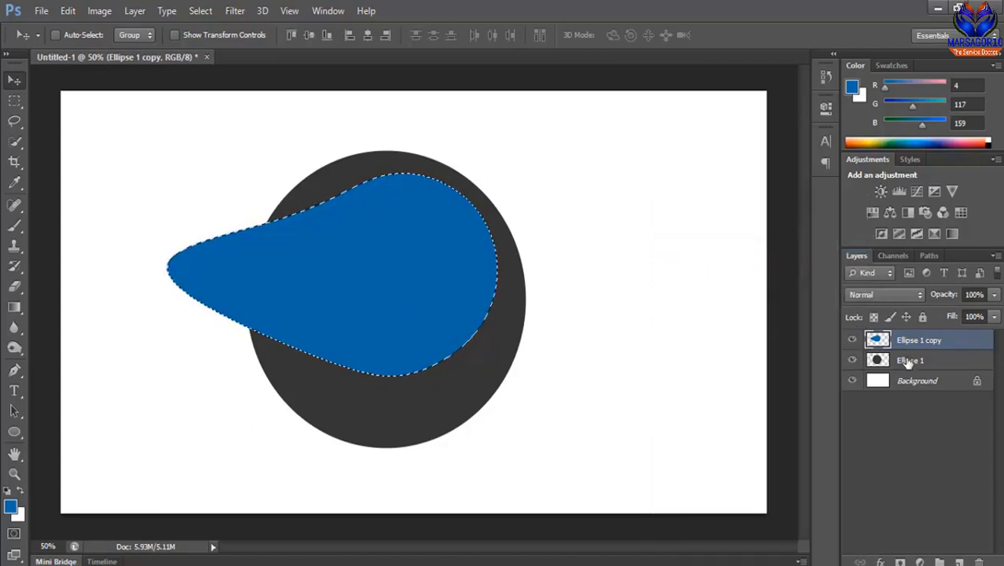
{"action": "left_click_drag", "start_coordinate": [928, 341], "coordinate": [980, 563]}
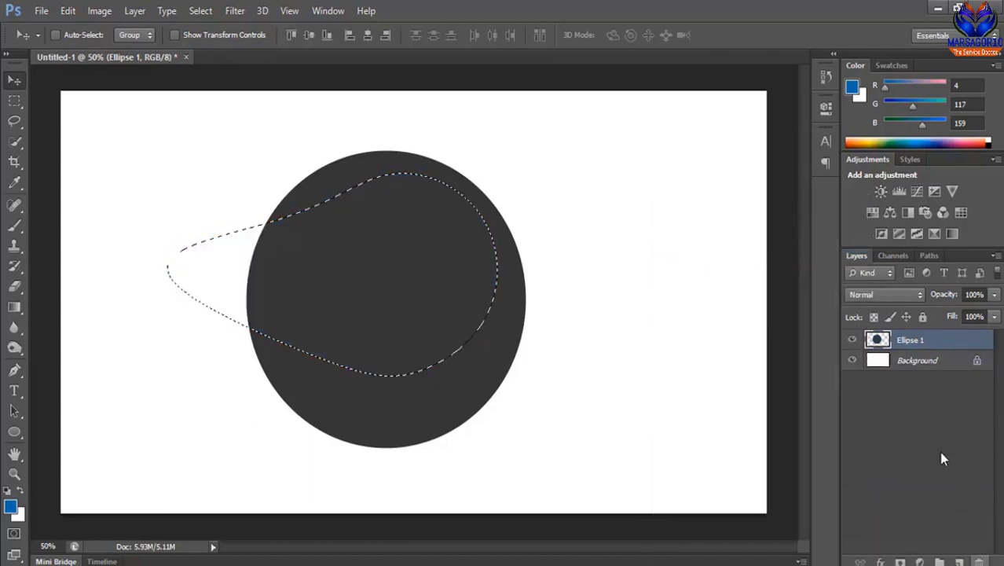
{"action": "key", "text": "Delete"}
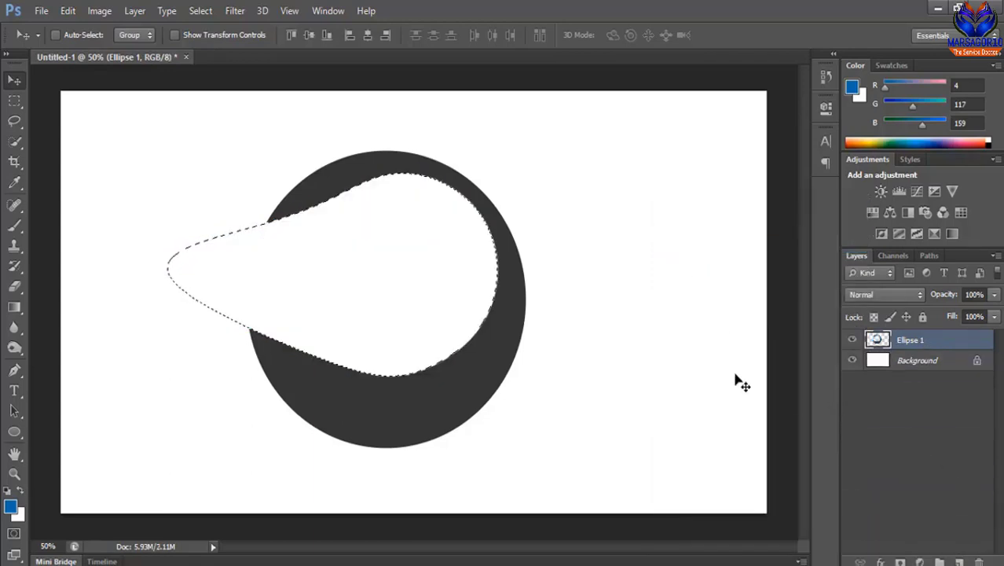
{"action": "left_click", "coordinate": [14, 101]}
{"action": "left_click", "coordinate": [132, 145]}
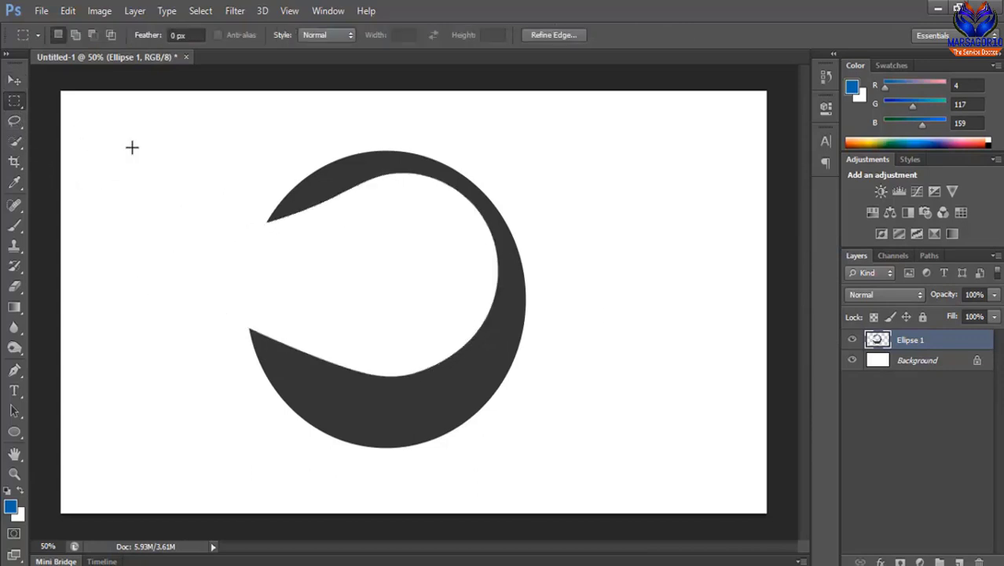
Draw a blue ellipse on a layer between the background and the dark crescent, and position it inside the crescent's opening.
{"action": "left_click", "coordinate": [904, 361]}
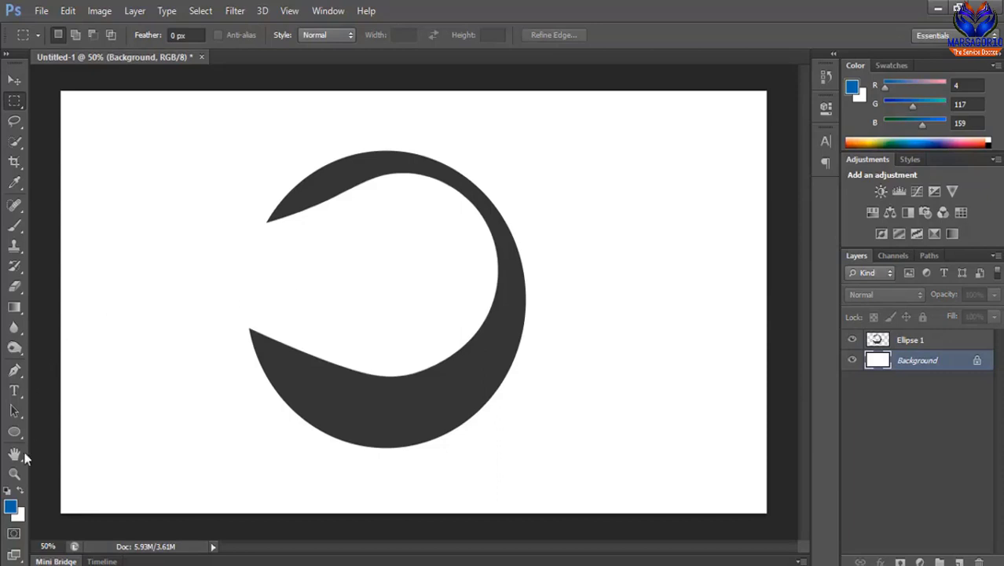
{"action": "left_click", "coordinate": [12, 432]}
{"action": "left_click", "coordinate": [75, 456]}
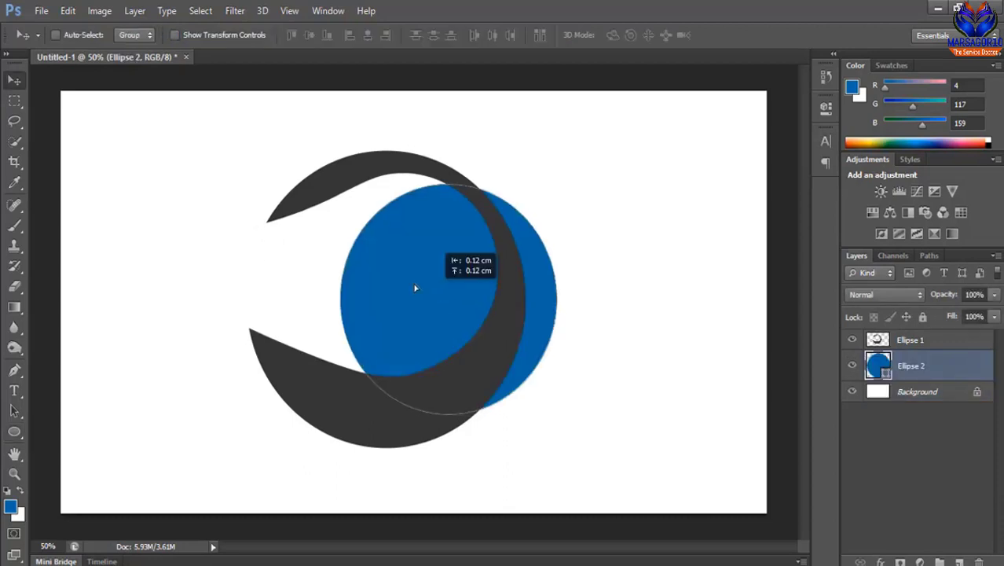
{"action": "left_click_drag", "start_coordinate": [415, 286], "coordinate": [386, 272]}
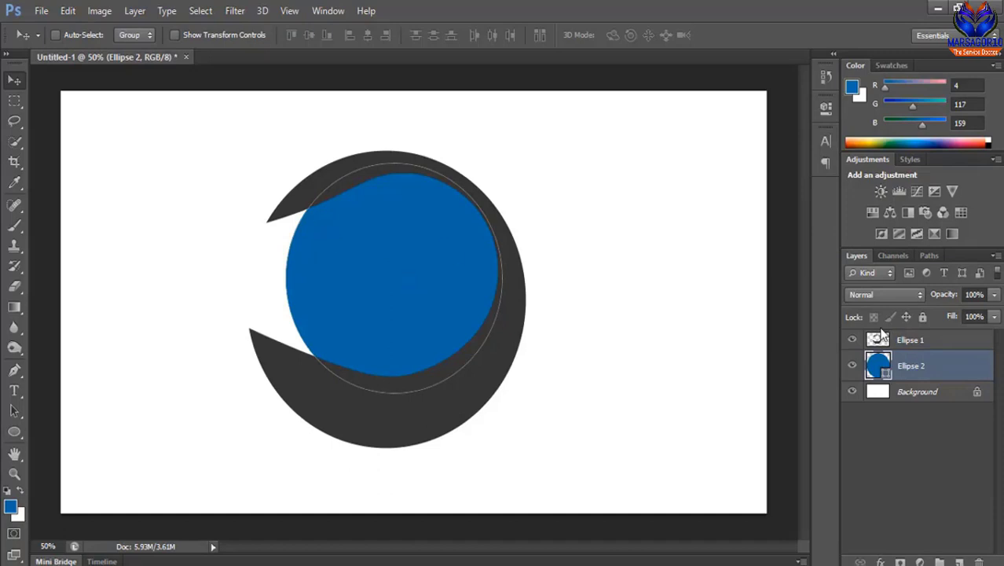
Rasterize the blue Ellipse 2 layer and choose the Eraser tool.
{"action": "right_click", "coordinate": [930, 376]}
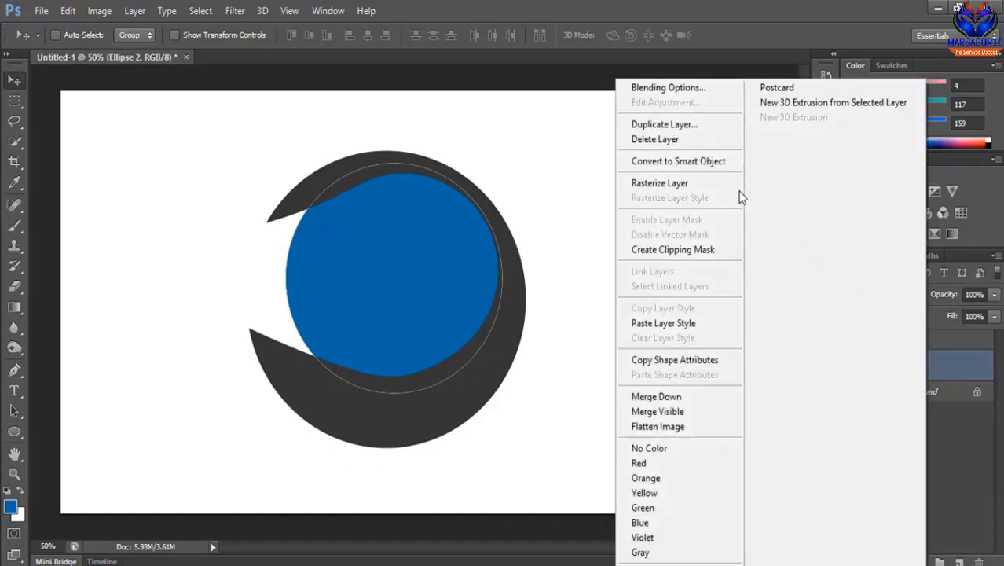
{"action": "left_click", "coordinate": [662, 186]}
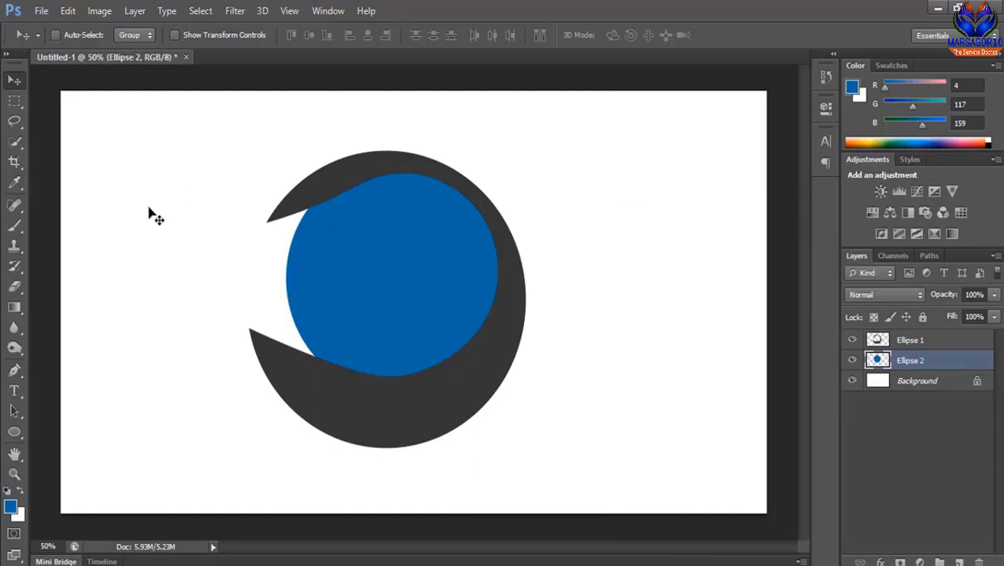
{"action": "left_click", "coordinate": [16, 288]}
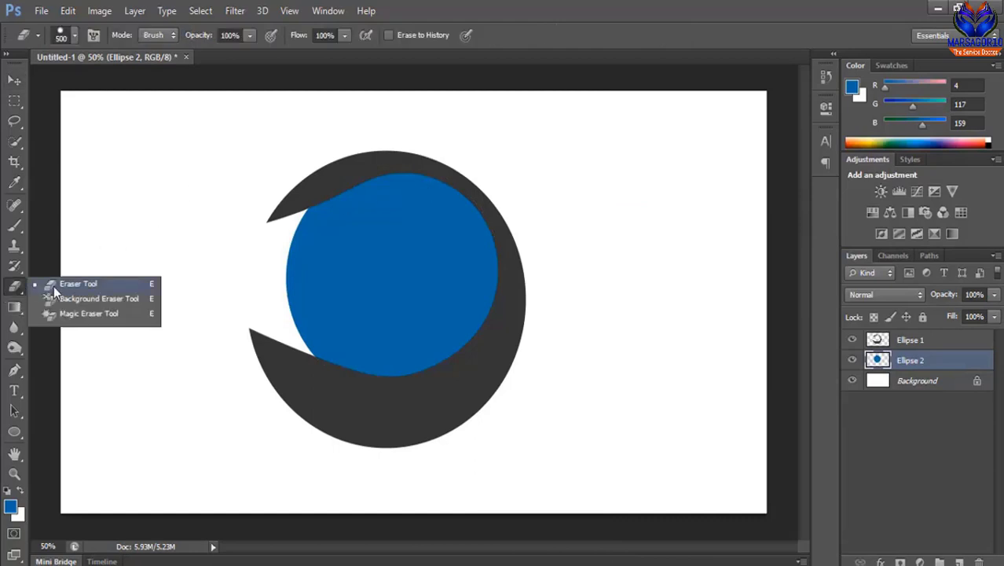
{"action": "left_click", "coordinate": [54, 285]}
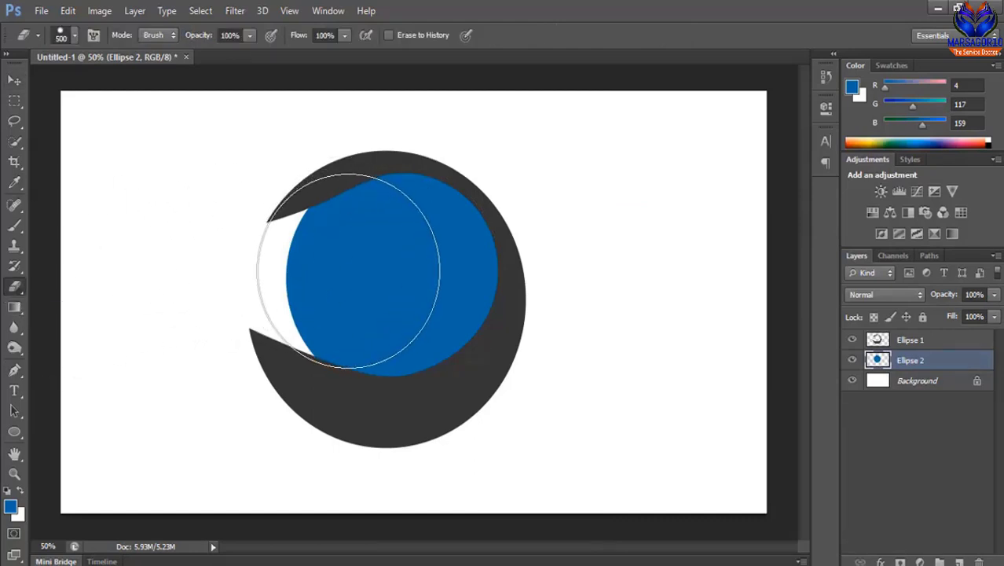
Try to erase the left part of the blue ellipse with a 506 px eraser at 100% hardness, and undo the erasure.
{"action": "key", "text": "]"}
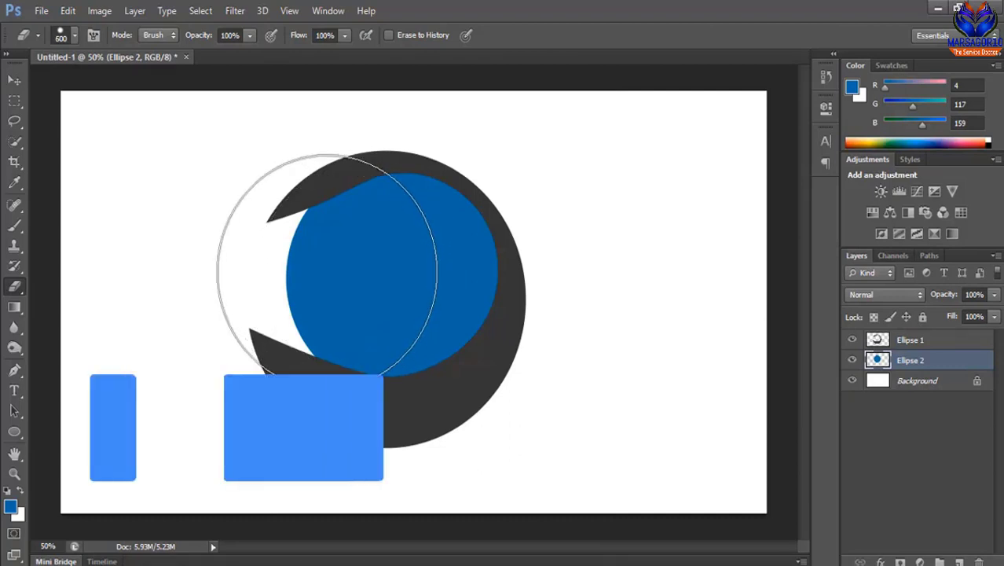
{"action": "right_click", "coordinate": [331, 267]}
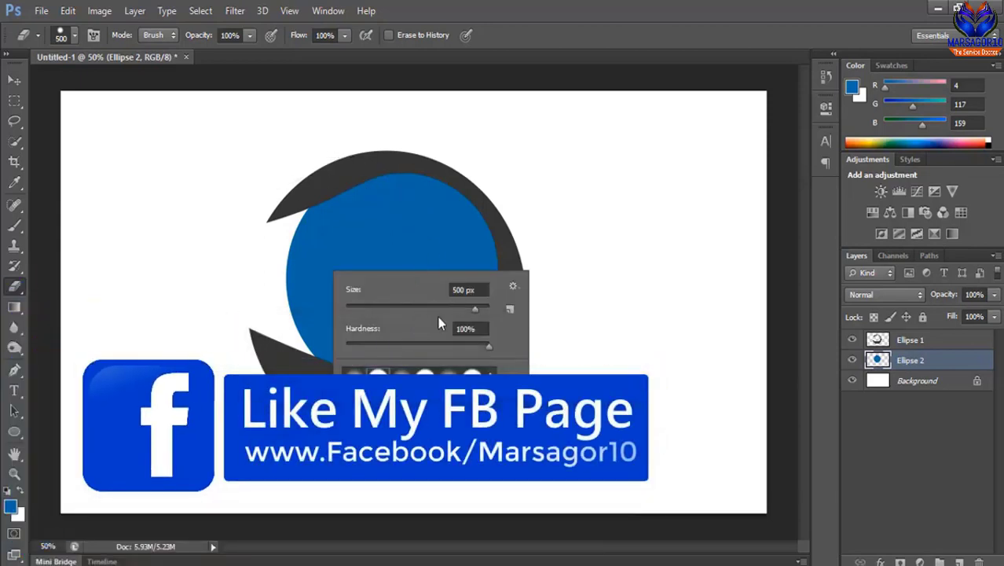
{"action": "mouse_move", "coordinate": [473, 314]}
{"action": "left_mouse_down"}
{"action": "mouse_move", "coordinate": [418, 262]}
{"action": "mouse_move", "coordinate": [445, 299]}
{"action": "left_mouse_up"}
{"action": "scroll", "coordinate": [474, 291], "scroll_direction": "up", "scroll_amount": 3}
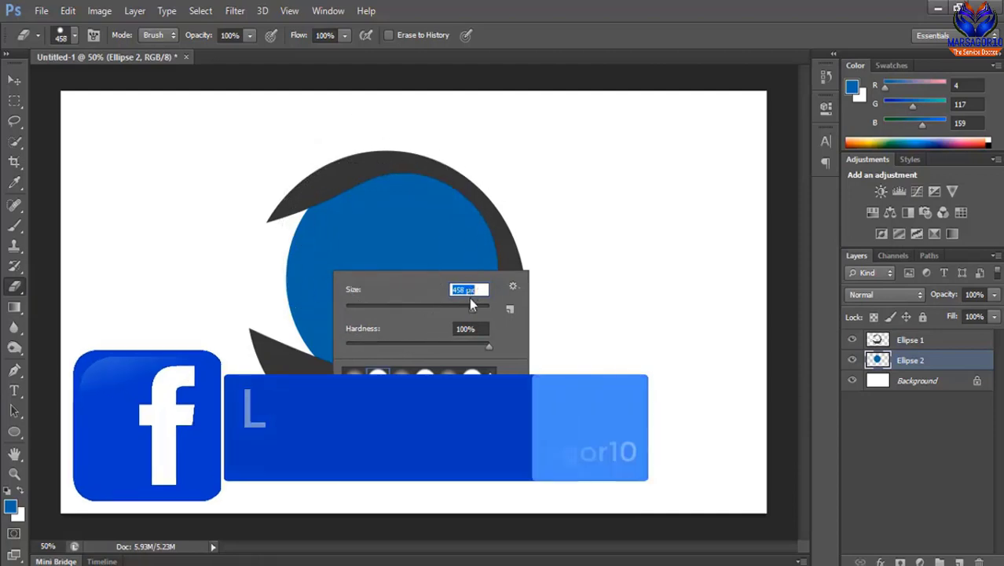
{"action": "left_click", "coordinate": [472, 307]}
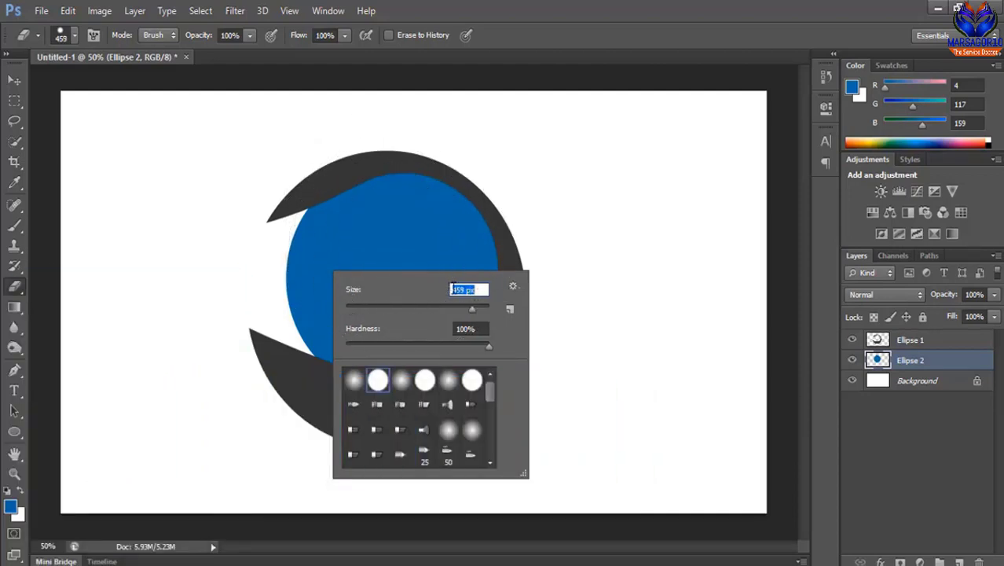
{"action": "scroll", "coordinate": [464, 292], "scroll_direction": "up", "scroll_amount": 3}
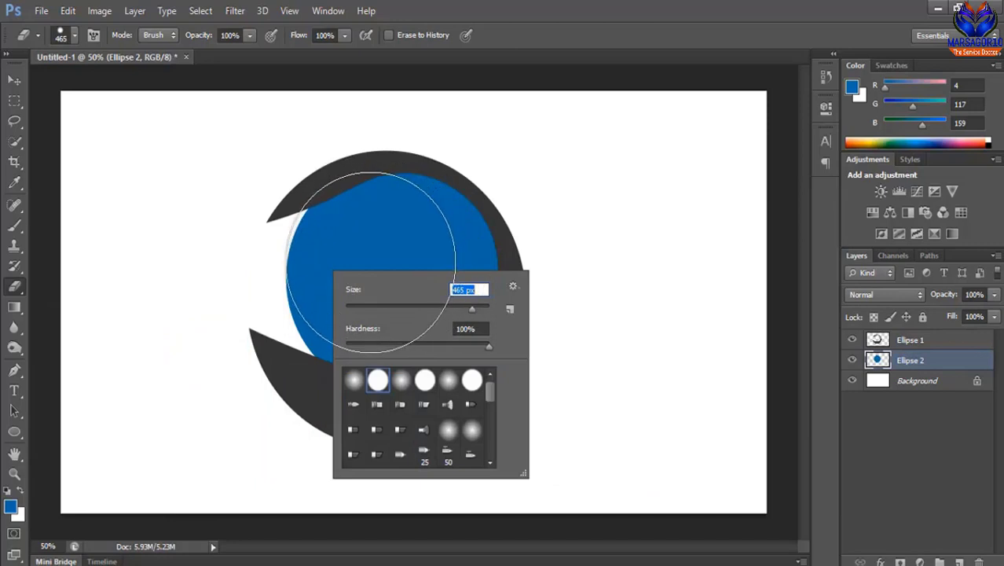
{"action": "key", "text": "Up"}
{"action": "key", "text": "Up"}
{"action": "key", "text": "Up"}
{"action": "key", "text": "Up"}
{"action": "key", "text": "Up"}
{"action": "key", "text": "Up"}
{"action": "key", "text": "Up"}
{"action": "key", "text": "Up"}
{"action": "key", "text": "Up"}
{"action": "key", "text": "Up"}
{"action": "key", "text": "Up"}
{"action": "key", "text": "Up"}
{"action": "key", "text": "Up"}
{"action": "key", "text": "Up"}
{"action": "key", "text": "Up"}
{"action": "key", "text": "Up"}
{"action": "key", "text": "Up"}
{"action": "key", "text": "Up"}
{"action": "key", "text": "Up"}
{"action": "key", "text": "Up"}
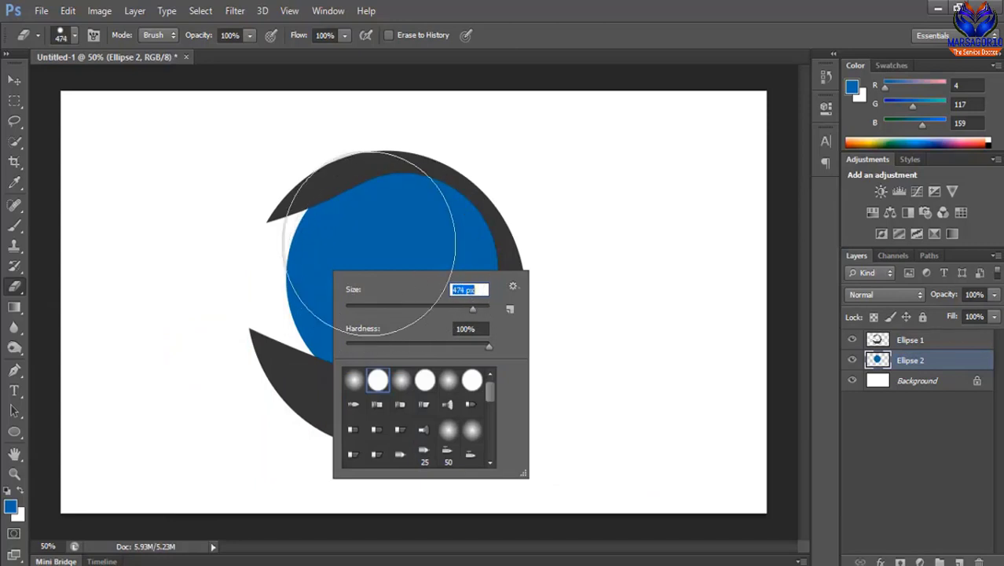
{"action": "key", "text": "Return"}
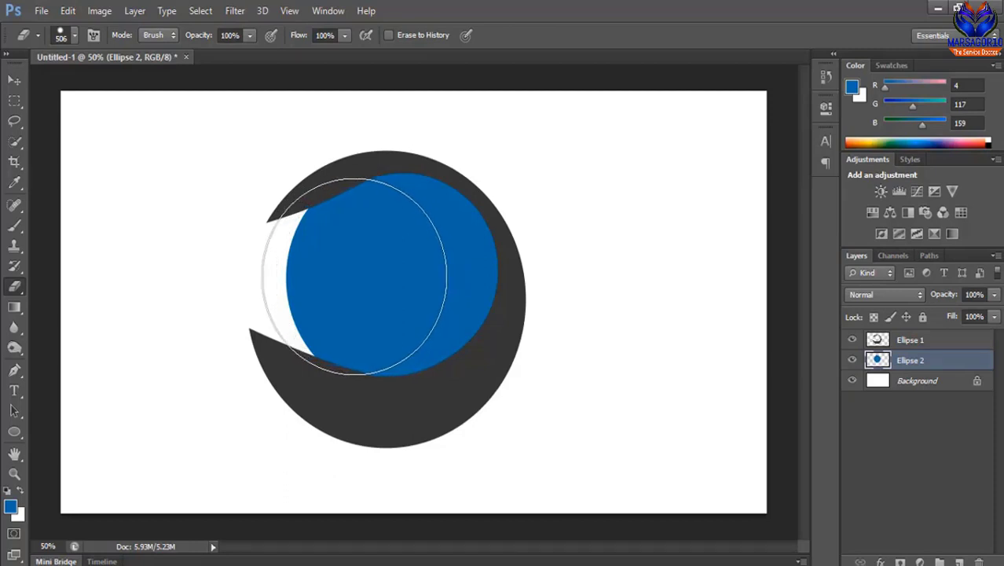
{"action": "left_click", "coordinate": [355, 276]}
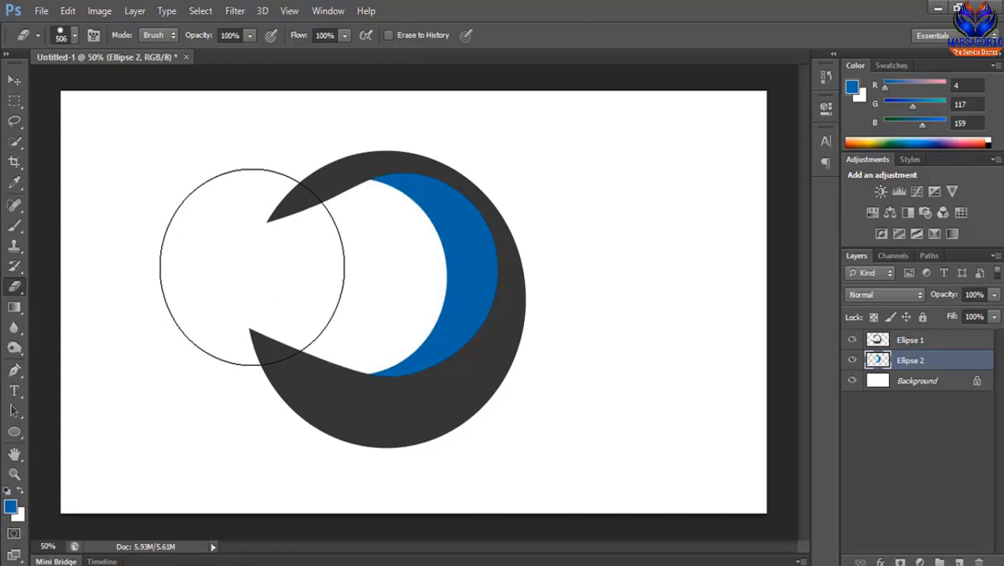
{"action": "key", "text": "ctrl+z"}
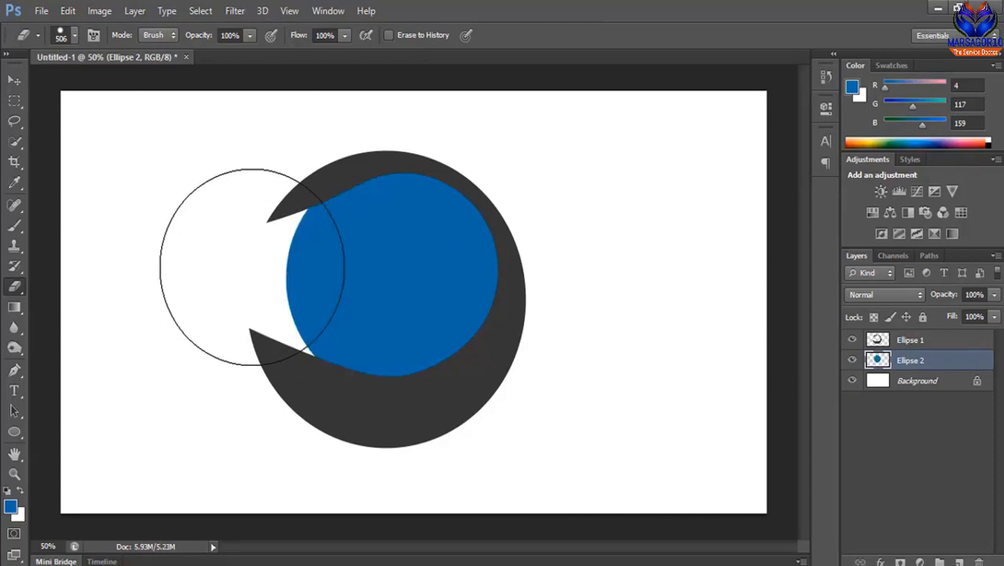
Erase the left part of the blue ellipse with a single 600 px eraser dab so a blue crescent remains, and return to the Move tool.
{"action": "key", "text": "bracketright"}
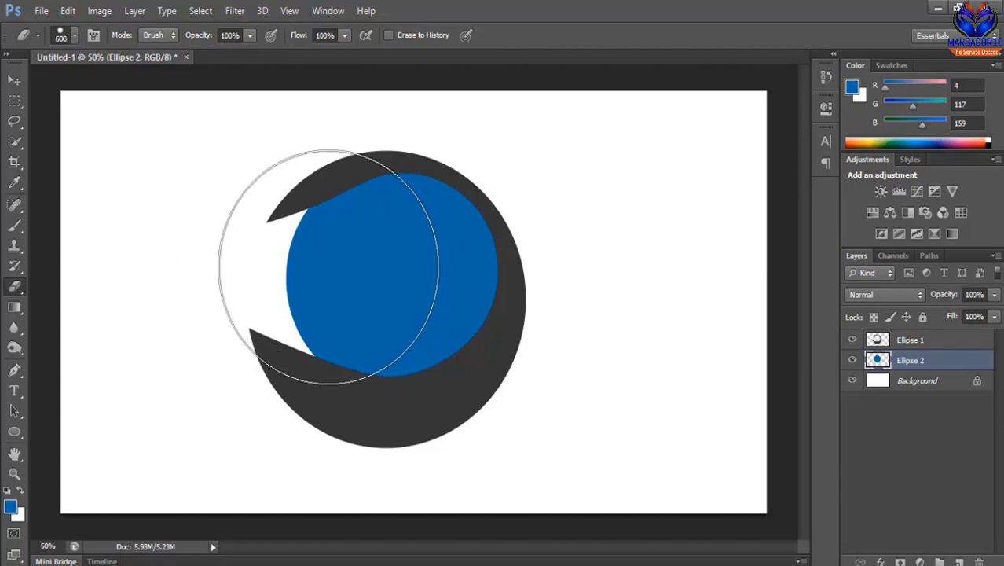
{"action": "left_click", "coordinate": [324, 266]}
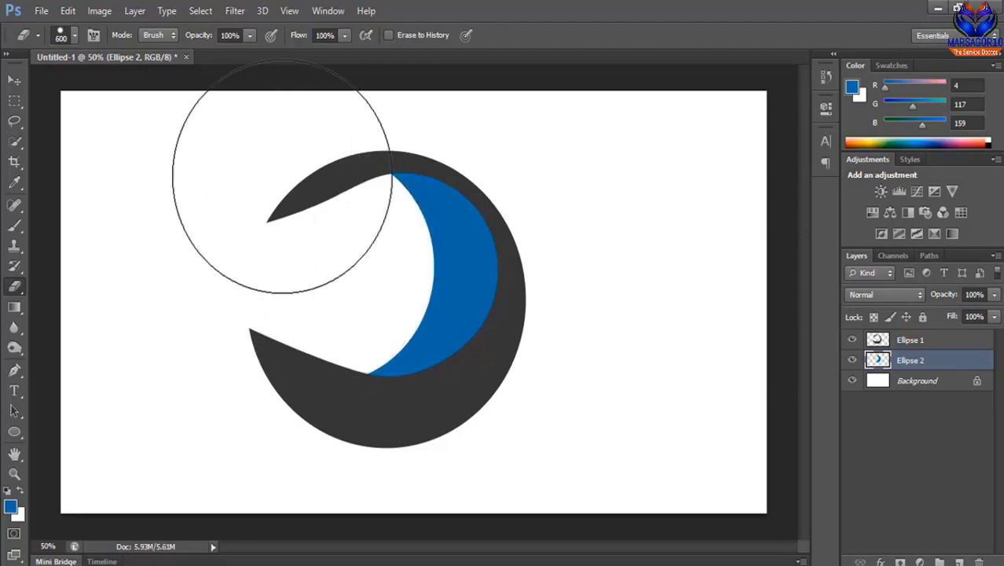
{"action": "left_click", "coordinate": [13, 81]}
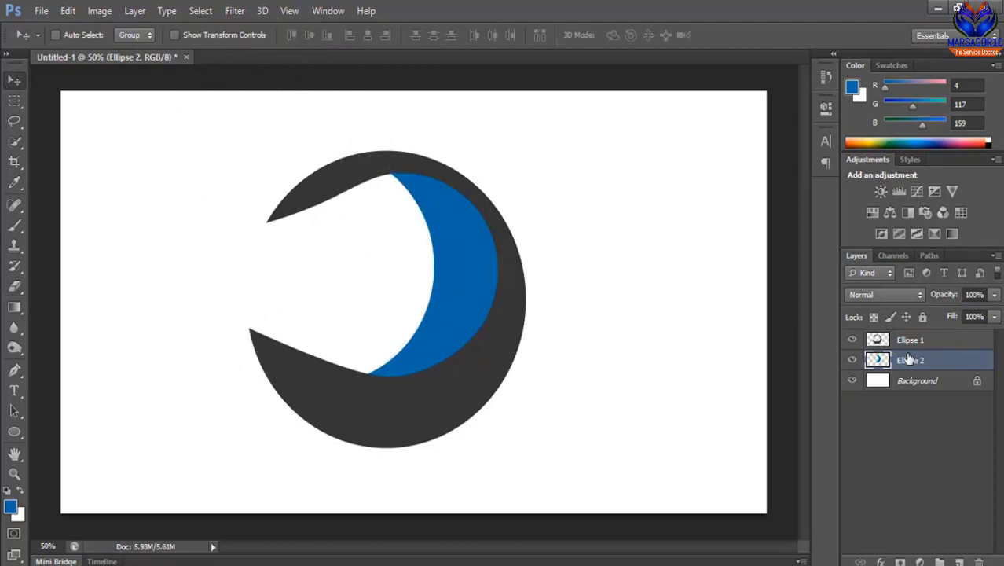
Add a Gradient Overlay to the dark crescent on the Ellipse 1 layer and open its gradient for editing.
{"action": "left_click", "coordinate": [904, 344]}
{"action": "right_click", "coordinate": [904, 345]}
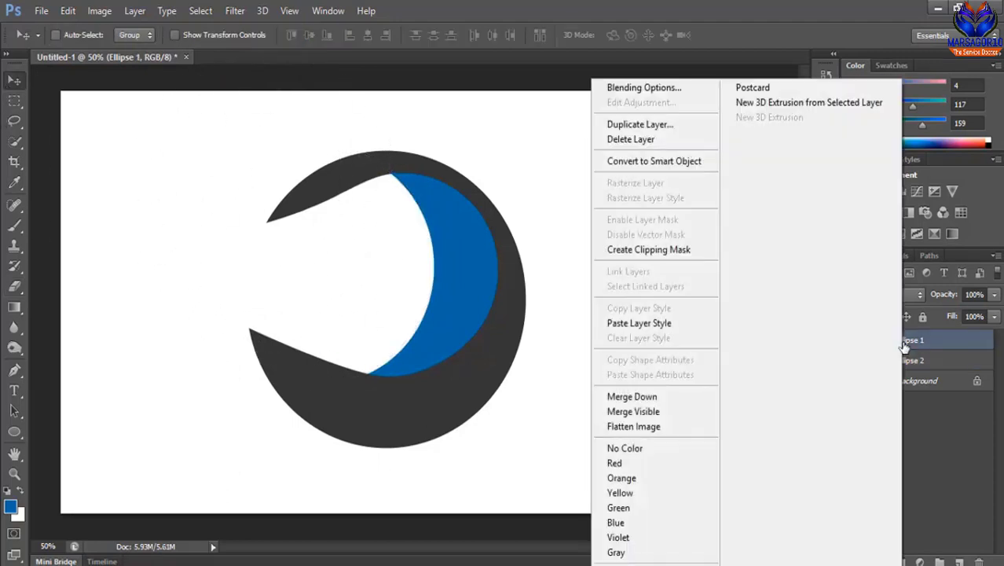
{"action": "left_click", "coordinate": [637, 89]}
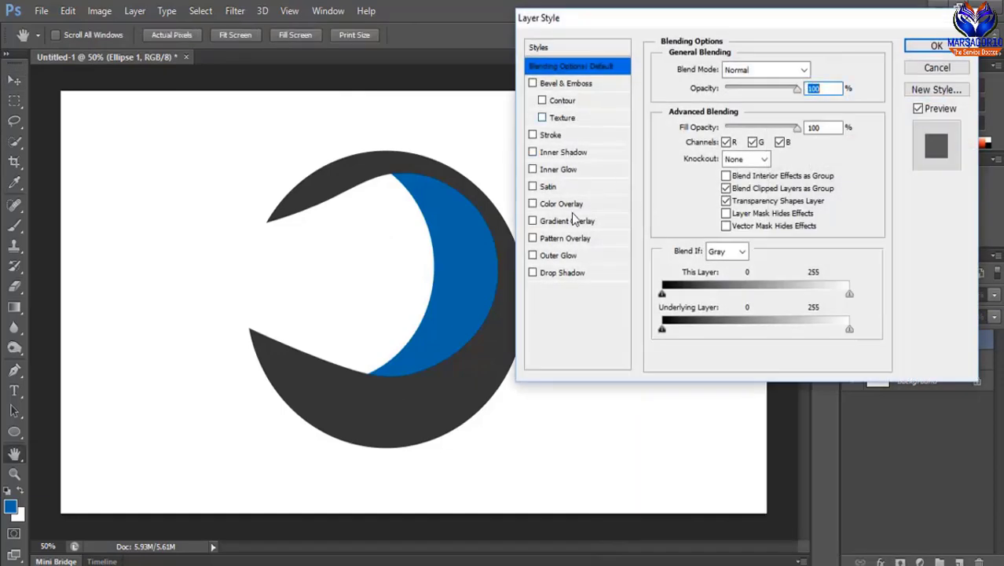
{"action": "left_click", "coordinate": [576, 223]}
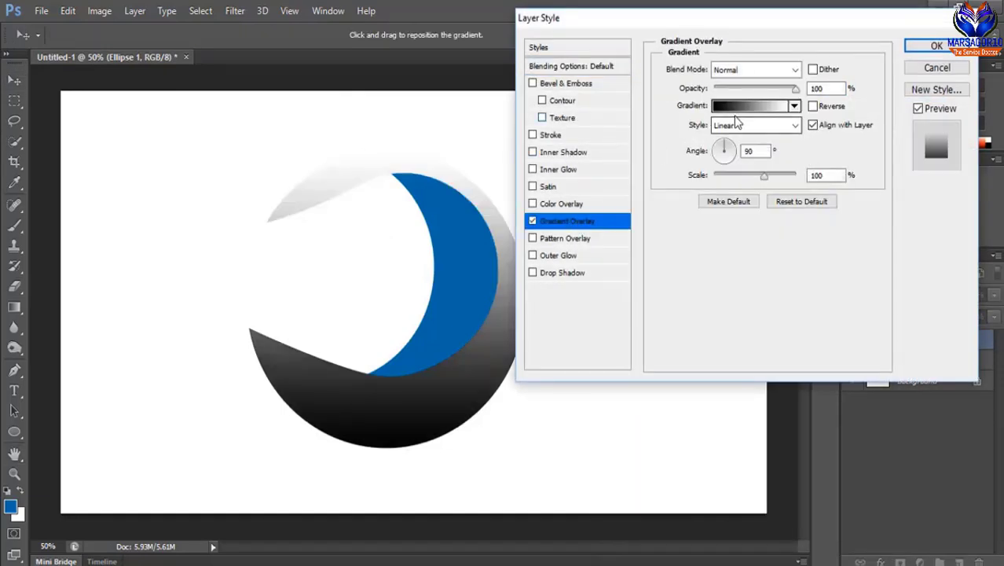
{"action": "left_click", "coordinate": [738, 107]}
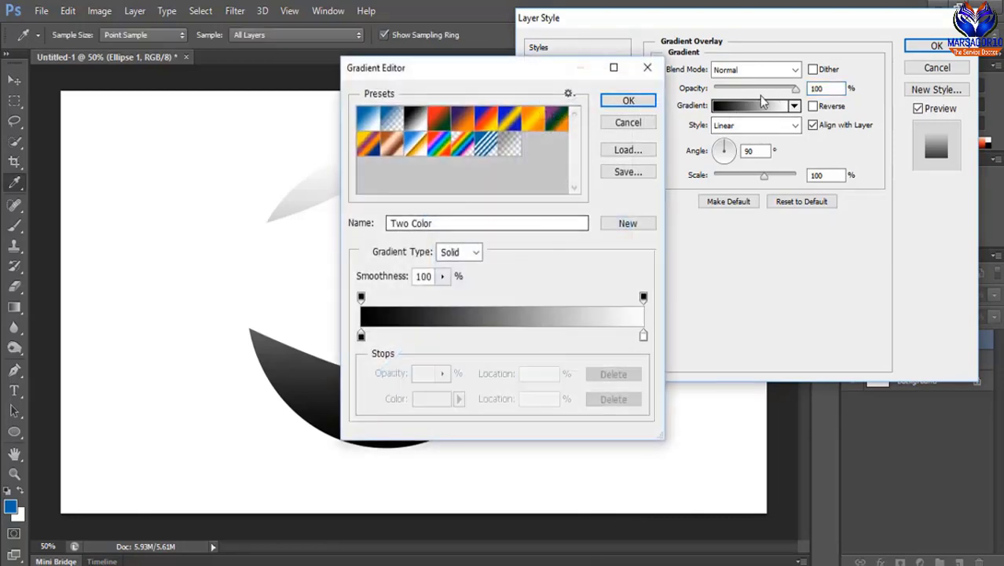
Set the gradient's starting colour stop at 0% to the dark blue 014cb2.
{"action": "left_click", "coordinate": [361, 336]}
{"action": "left_click", "coordinate": [432, 399]}
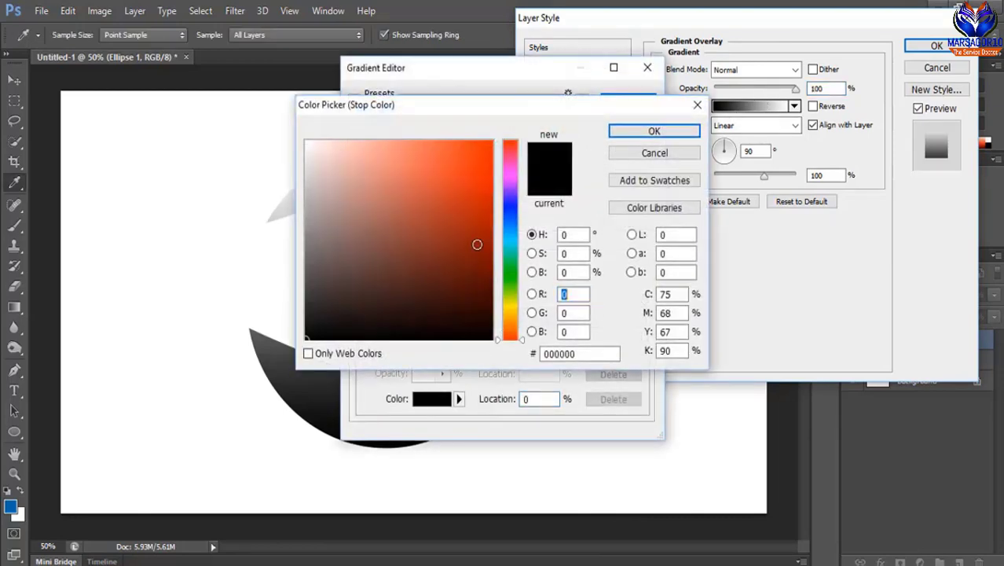
{"action": "left_click", "coordinate": [512, 220]}
{"action": "left_click_drag", "start_coordinate": [513, 221], "coordinate": [510, 221]}
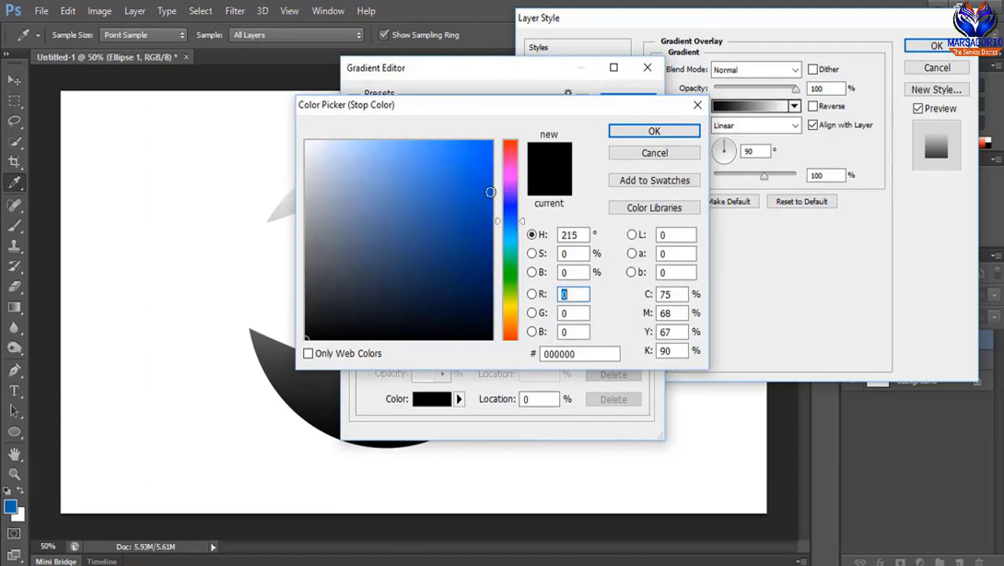
{"action": "left_click", "coordinate": [490, 190]}
{"action": "left_click_drag", "start_coordinate": [488, 180], "coordinate": [492, 196]}
{"action": "key", "text": "Return"}
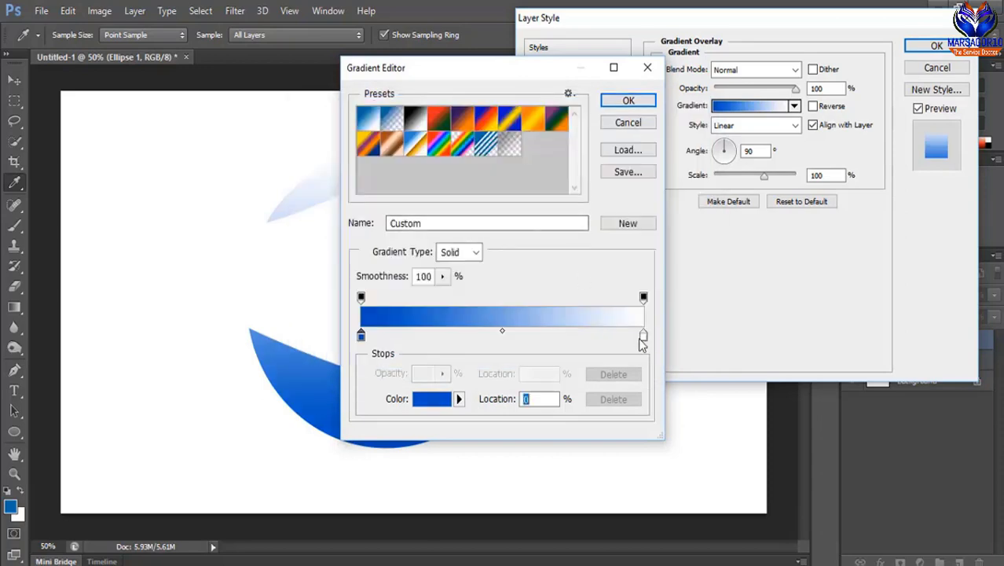
Set the gradient's end colour stop at 100% to a fully bright light blue with hue 191° and accept the gradient.
{"action": "left_click", "coordinate": [644, 338]}
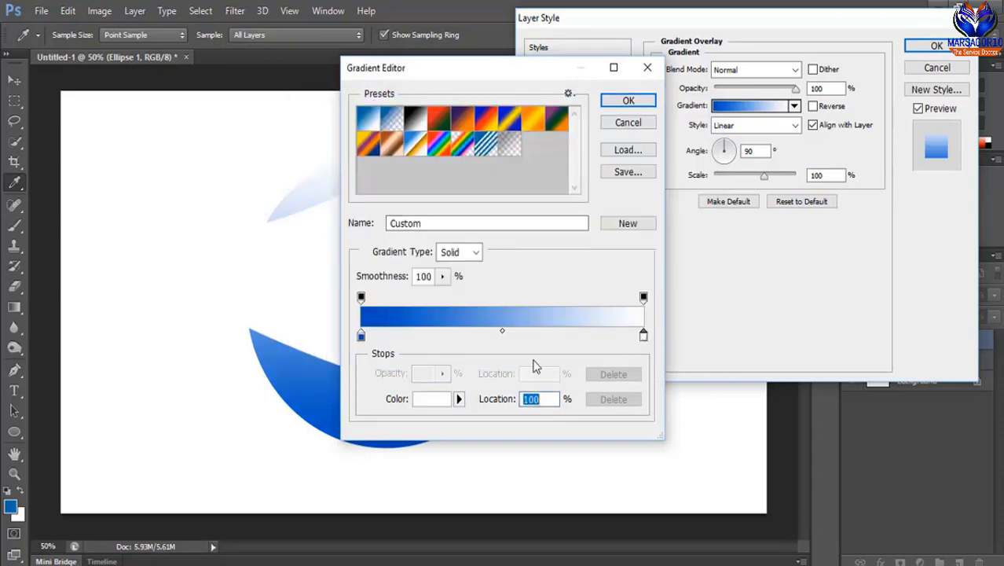
{"action": "left_click", "coordinate": [437, 399]}
{"action": "left_click_drag", "start_coordinate": [515, 254], "coordinate": [513, 234]}
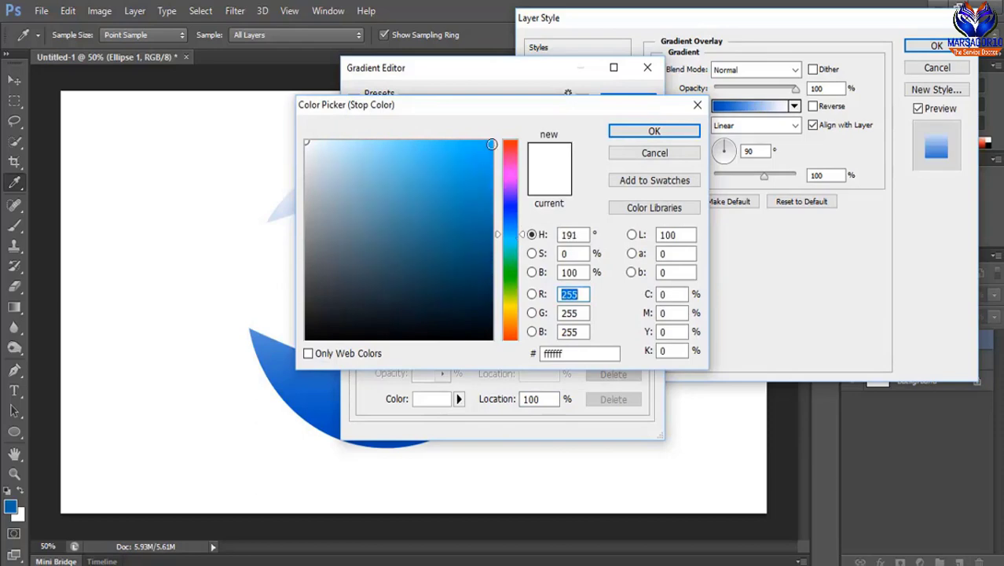
{"action": "left_click", "coordinate": [492, 144]}
{"action": "left_click", "coordinate": [651, 132]}
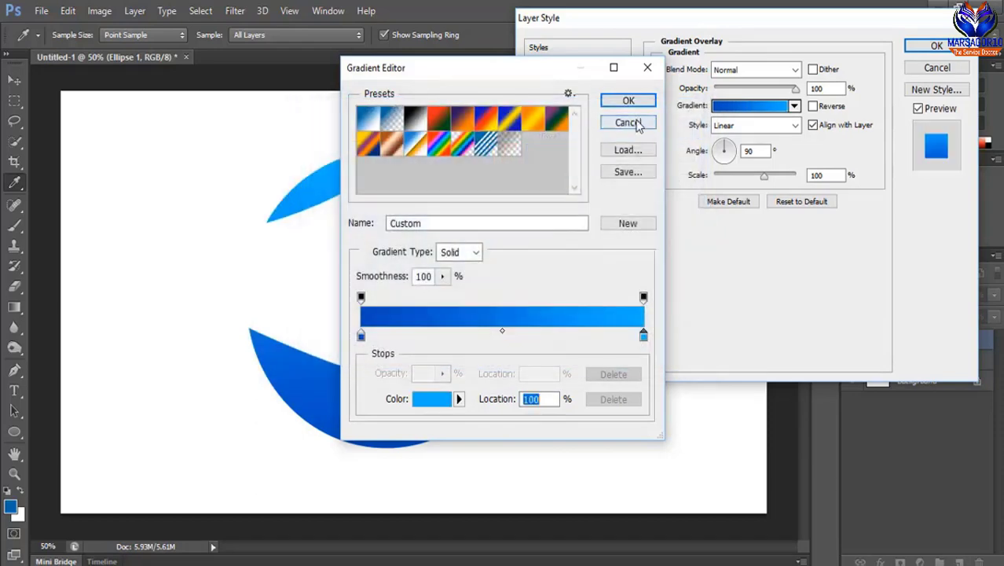
{"action": "left_click", "coordinate": [635, 102]}
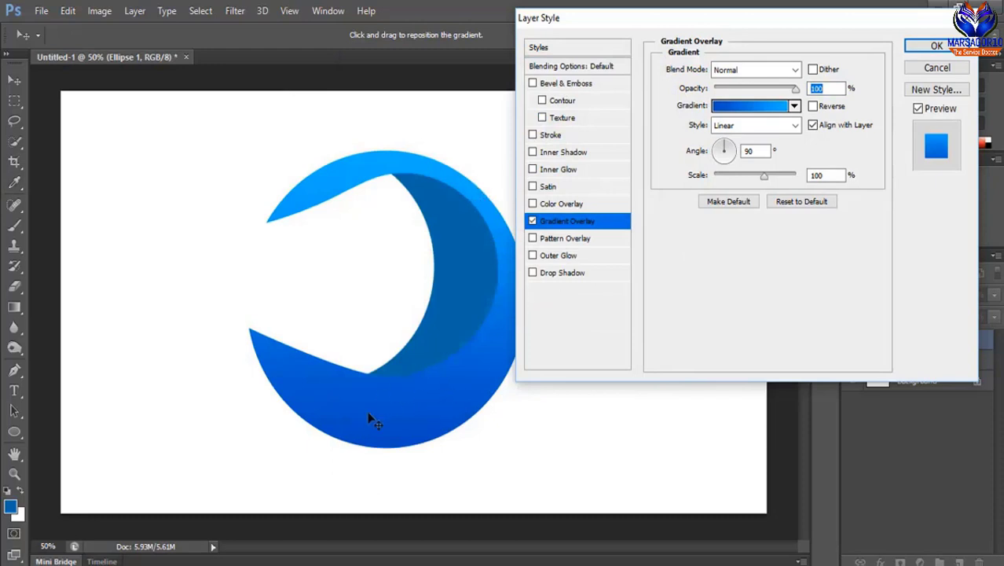
Change the gradient's starting colour stop at 0% to the brighter blue 037ee6 and apply the Gradient Overlay.
{"action": "left_click", "coordinate": [739, 107]}
{"action": "left_click", "coordinate": [361, 336]}
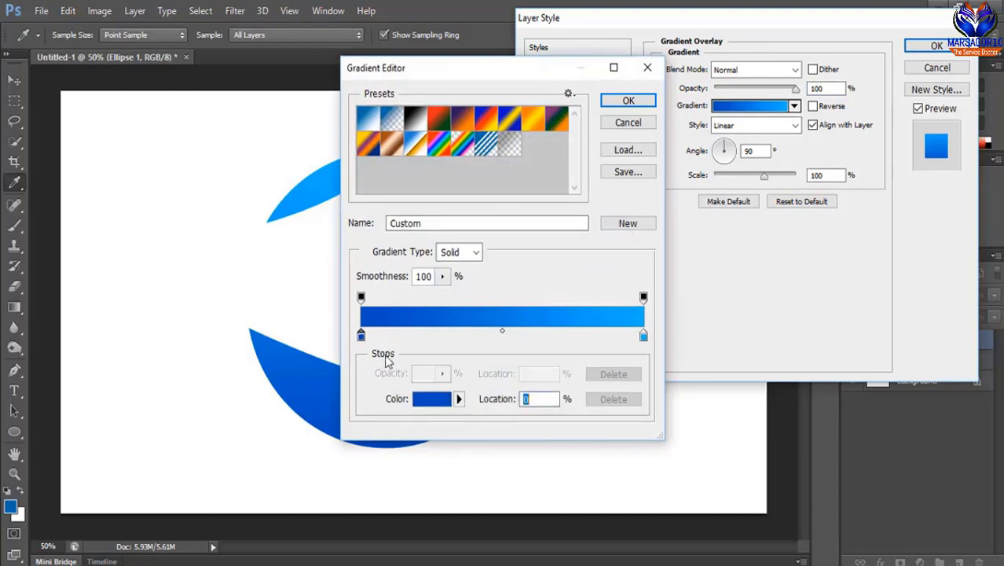
{"action": "left_click", "coordinate": [433, 404]}
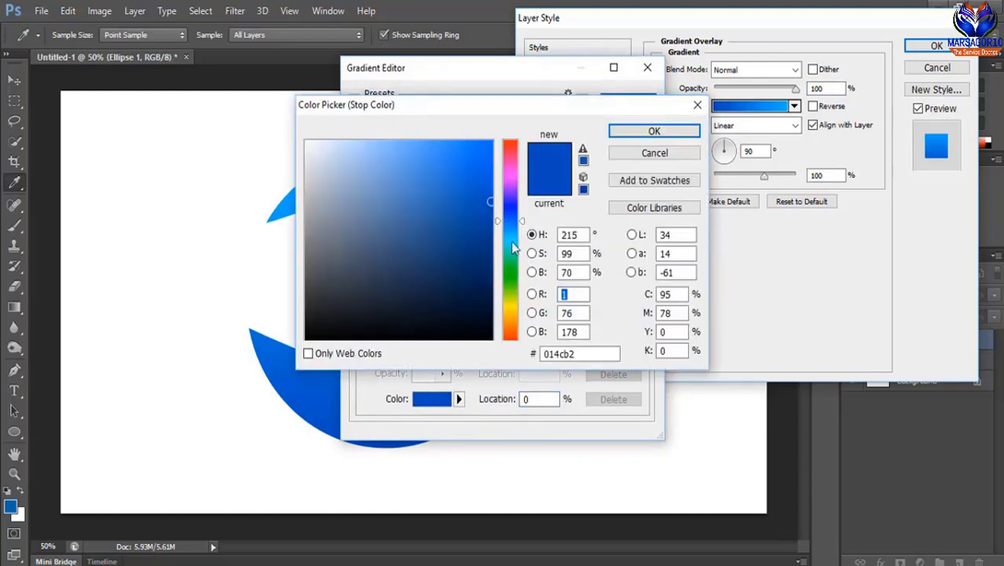
{"action": "left_click_drag", "start_coordinate": [507, 222], "coordinate": [507, 225]}
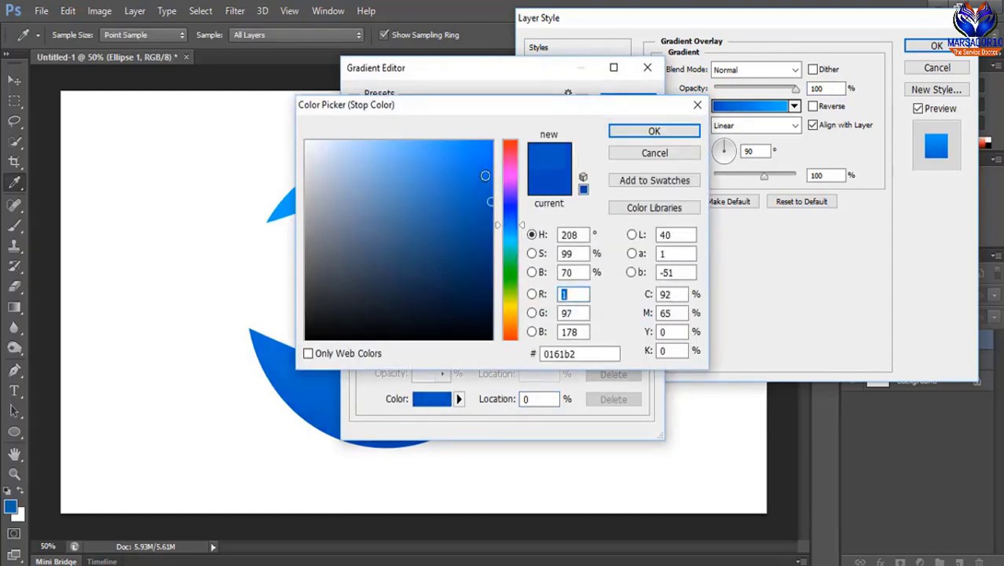
{"action": "left_click", "coordinate": [493, 159]}
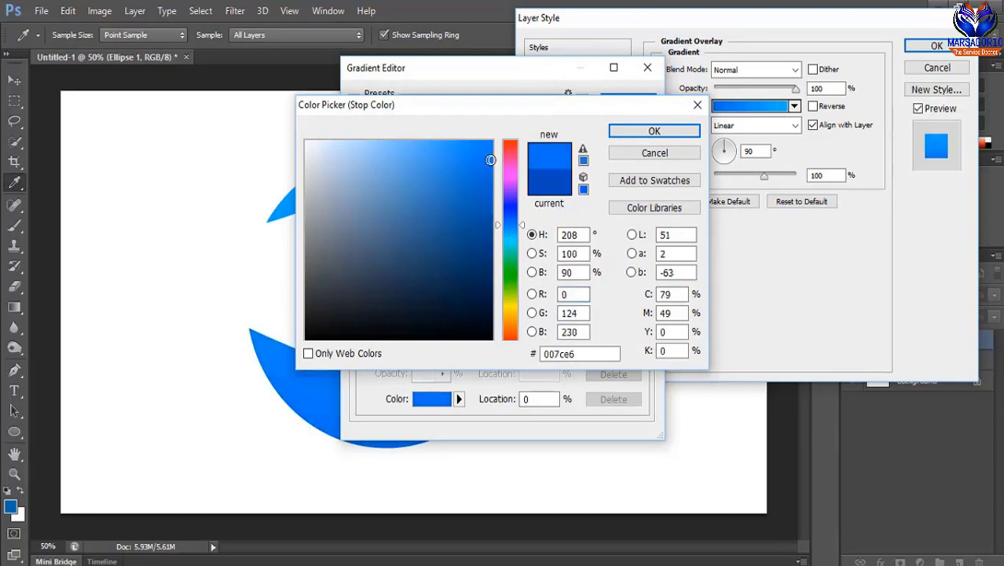
{"action": "left_click", "coordinate": [629, 130]}
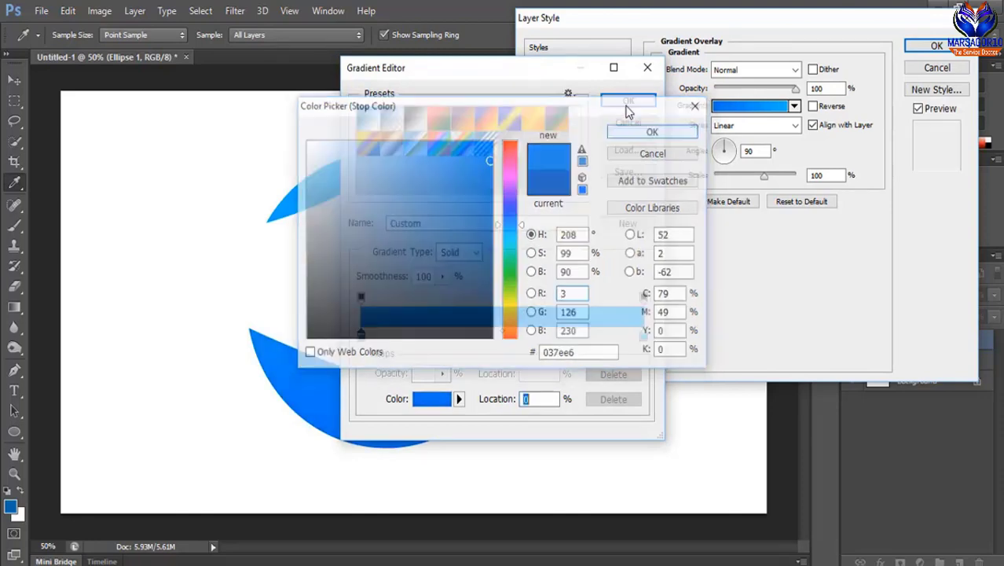
{"action": "left_click", "coordinate": [633, 101]}
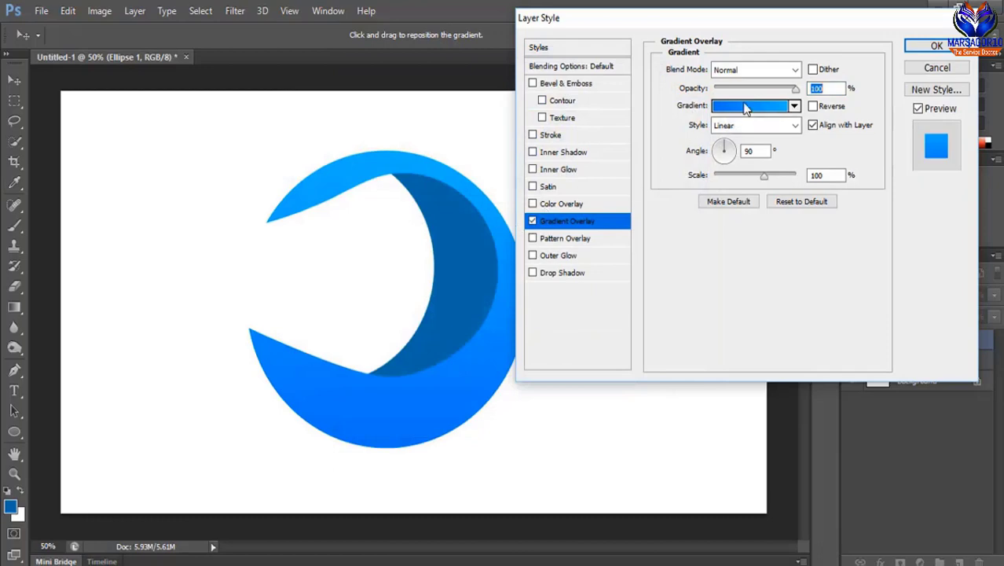
{"action": "left_click", "coordinate": [931, 44]}
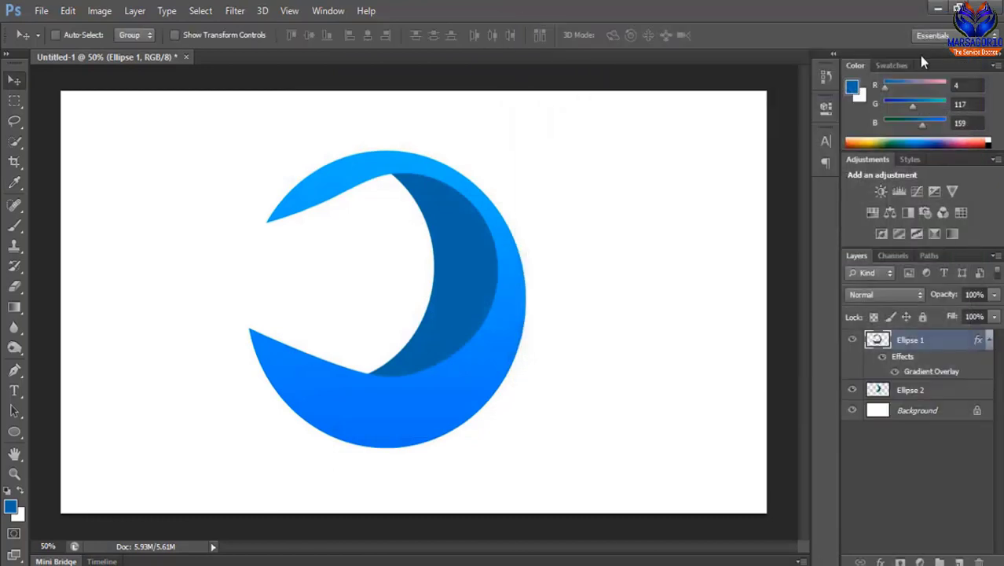
Copy the layer style of Ellipse 1 and paste it onto the Ellipse 2 layer.
{"action": "right_click", "coordinate": [911, 346]}
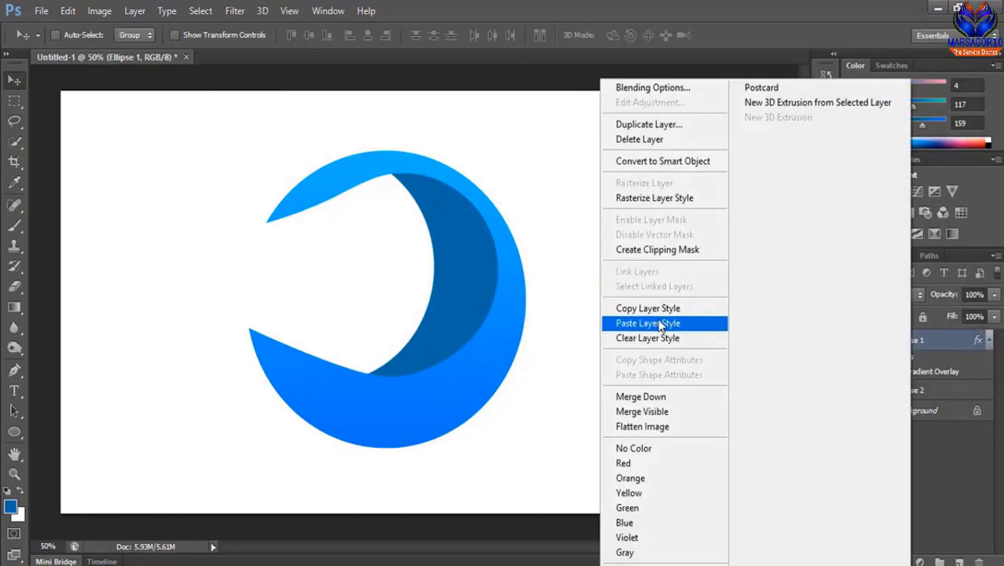
{"action": "left_click", "coordinate": [653, 308]}
{"action": "left_click", "coordinate": [917, 393]}
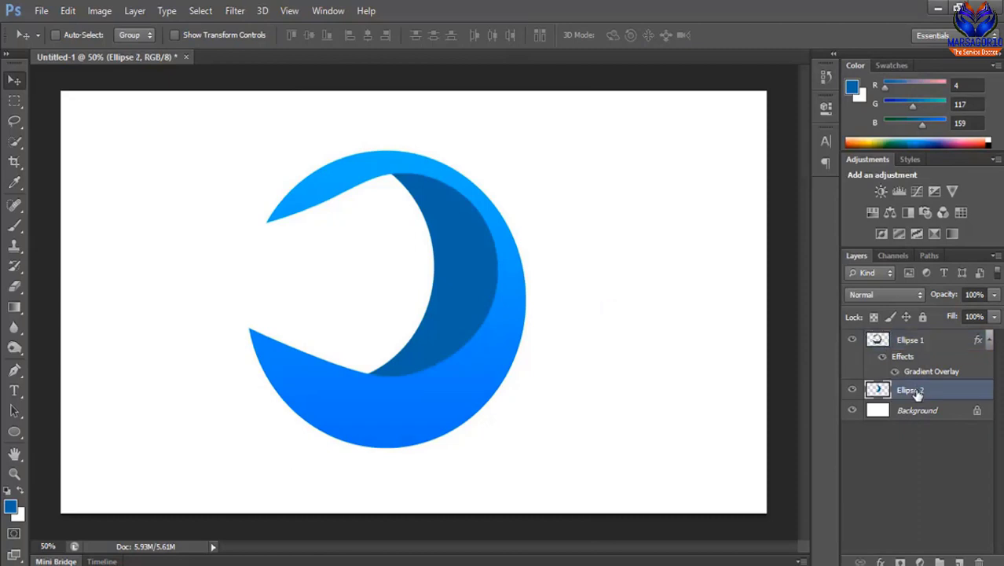
{"action": "right_click", "coordinate": [915, 397]}
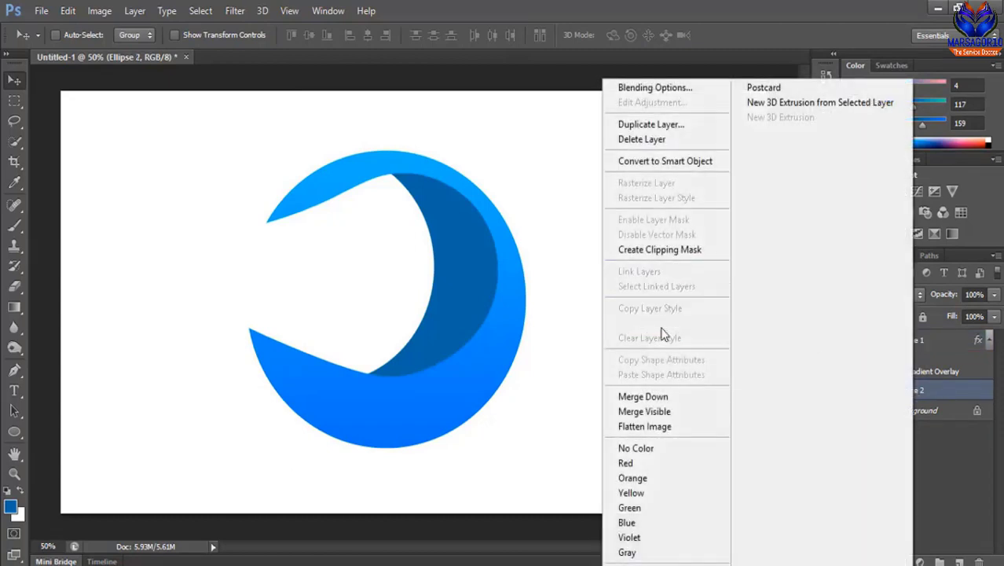
{"action": "left_click", "coordinate": [665, 328]}
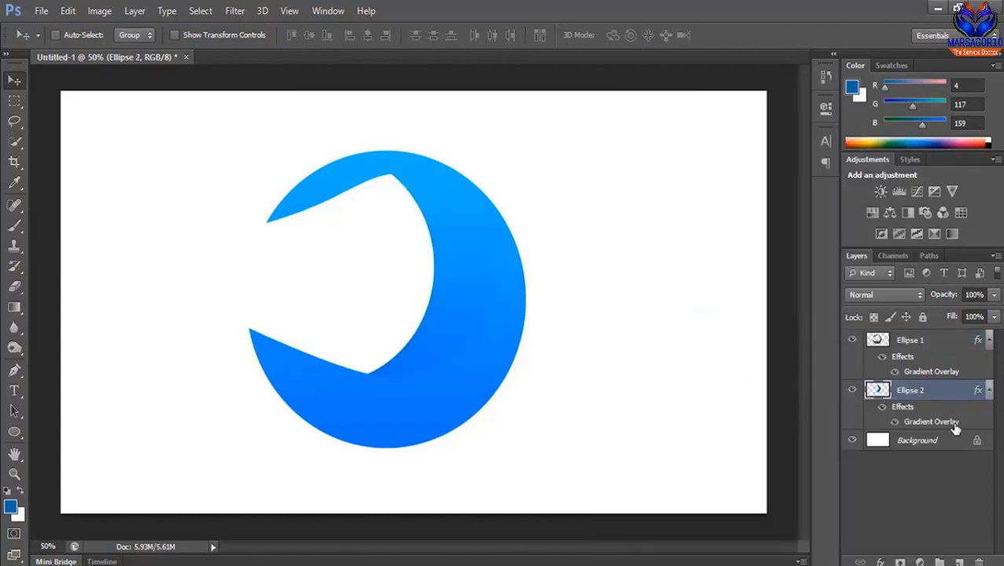
Reverse the gradient in the Gradient Overlay of the Ellipse 2 layer and apply the style.
{"action": "double_click", "coordinate": [903, 408]}
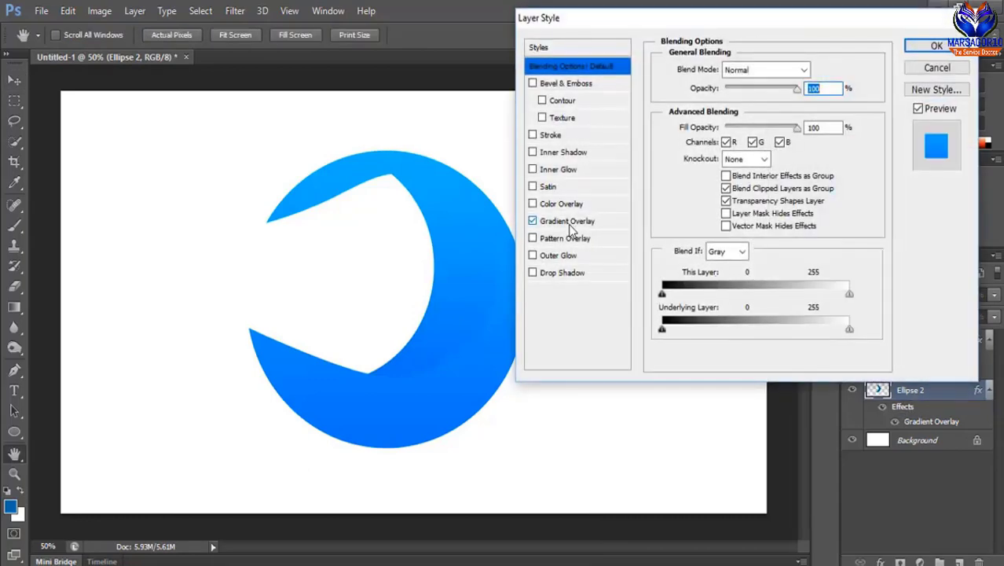
{"action": "left_click", "coordinate": [567, 221]}
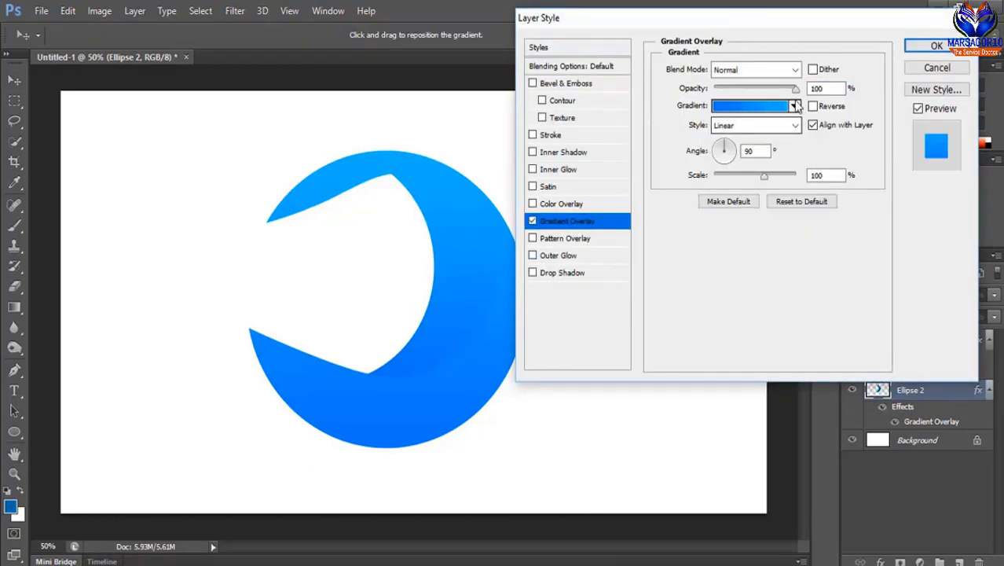
{"action": "left_click", "coordinate": [814, 106]}
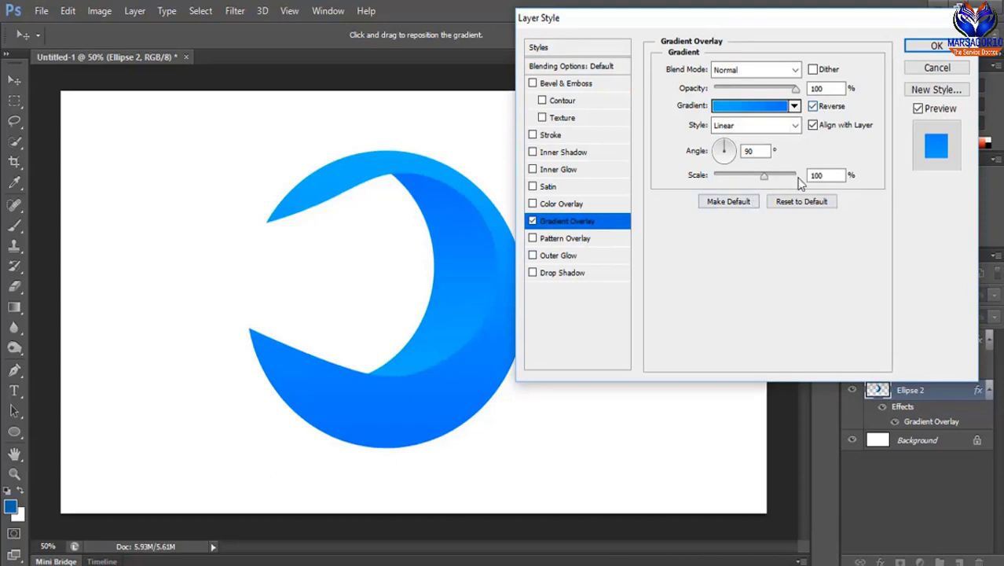
{"action": "left_click", "coordinate": [935, 48]}
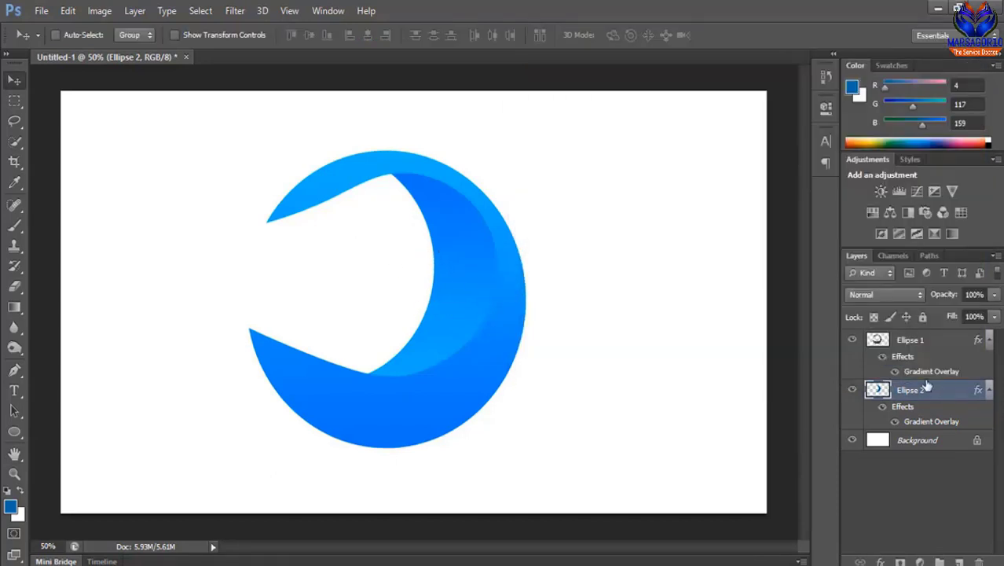
Collapse the effects lists of Ellipse 1 and Ellipse 2 and add a new empty layer above Ellipse 1.
{"action": "left_click", "coordinate": [914, 346]}
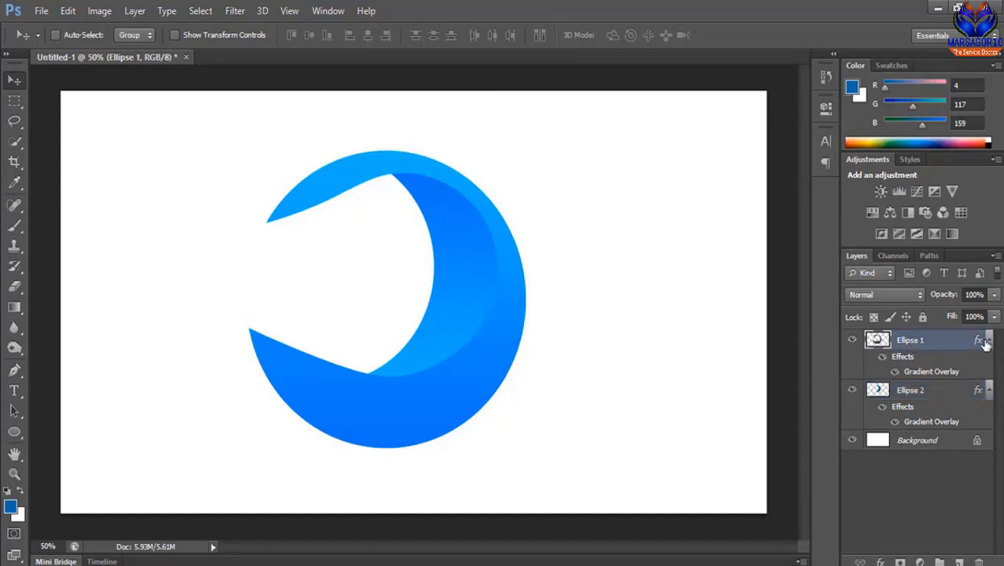
{"action": "left_click", "coordinate": [989, 339]}
{"action": "left_click", "coordinate": [990, 360]}
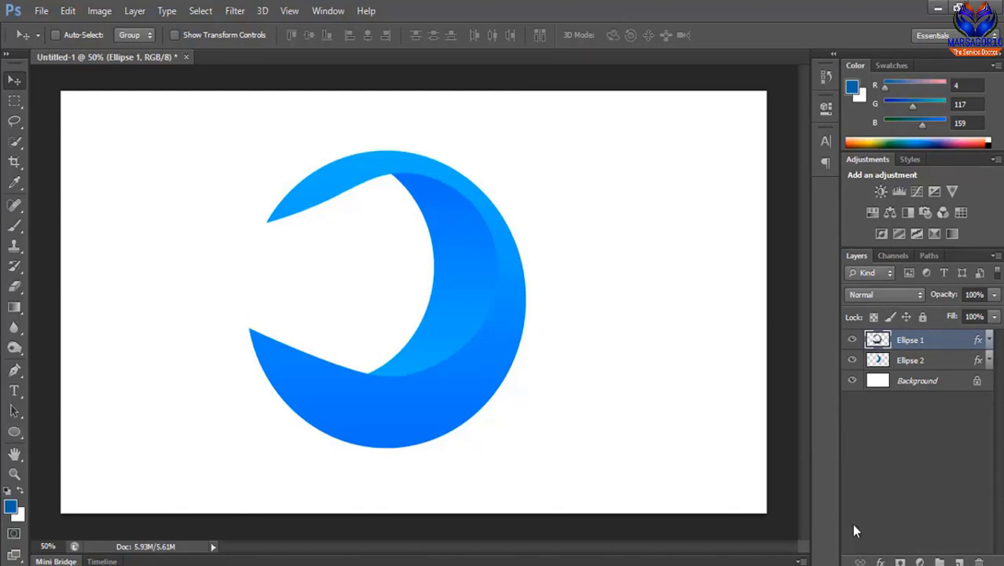
{"action": "left_click", "coordinate": [958, 562]}
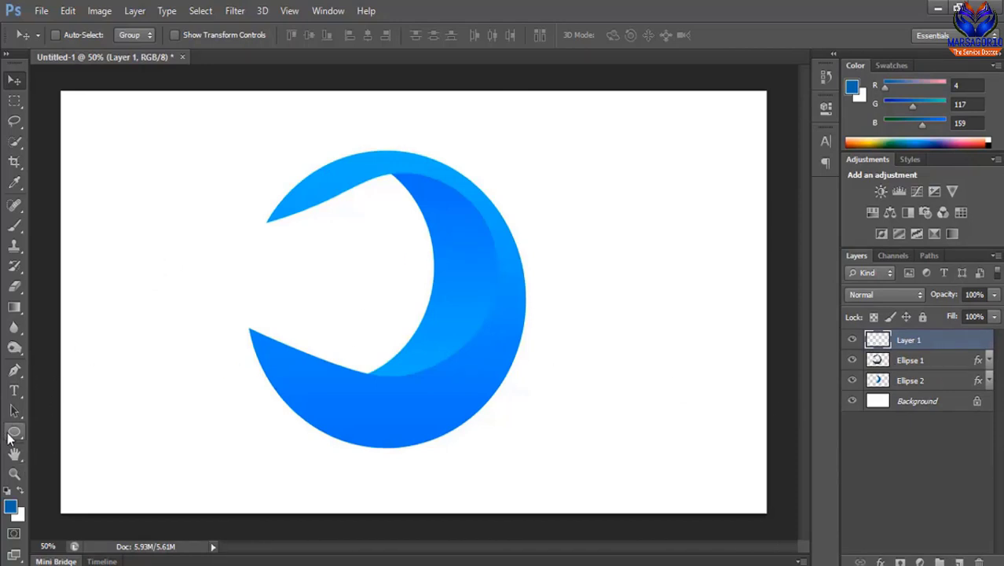
Activate the Brush tool and set the foreground colour to black 000000.
{"action": "left_click", "coordinate": [15, 230]}
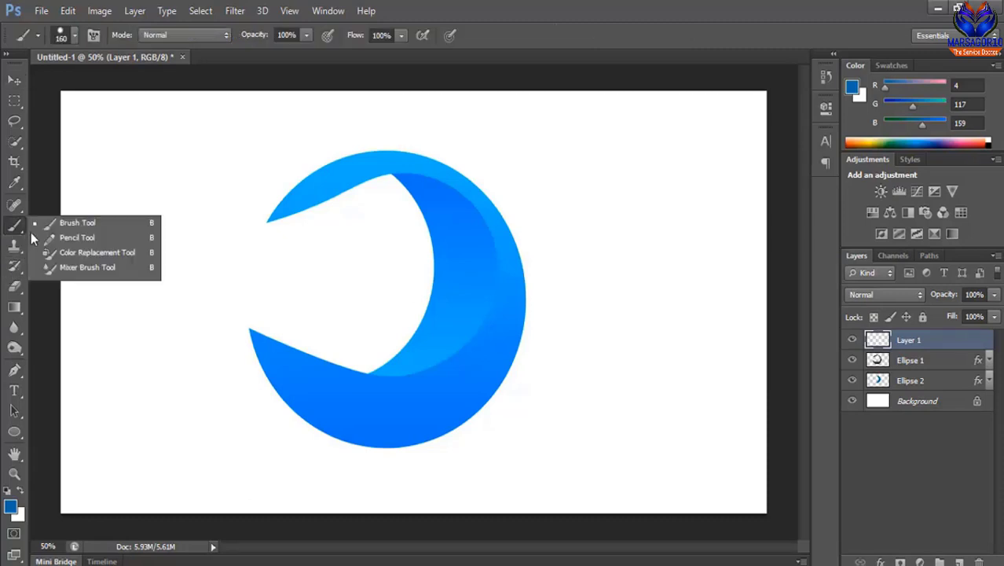
{"action": "left_click", "coordinate": [56, 225]}
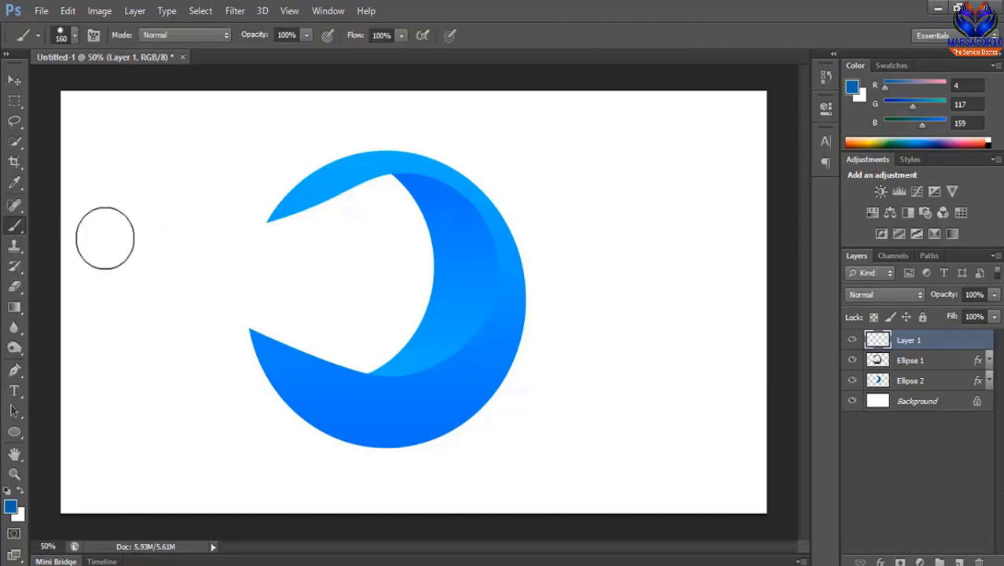
{"action": "left_click", "coordinate": [11, 508]}
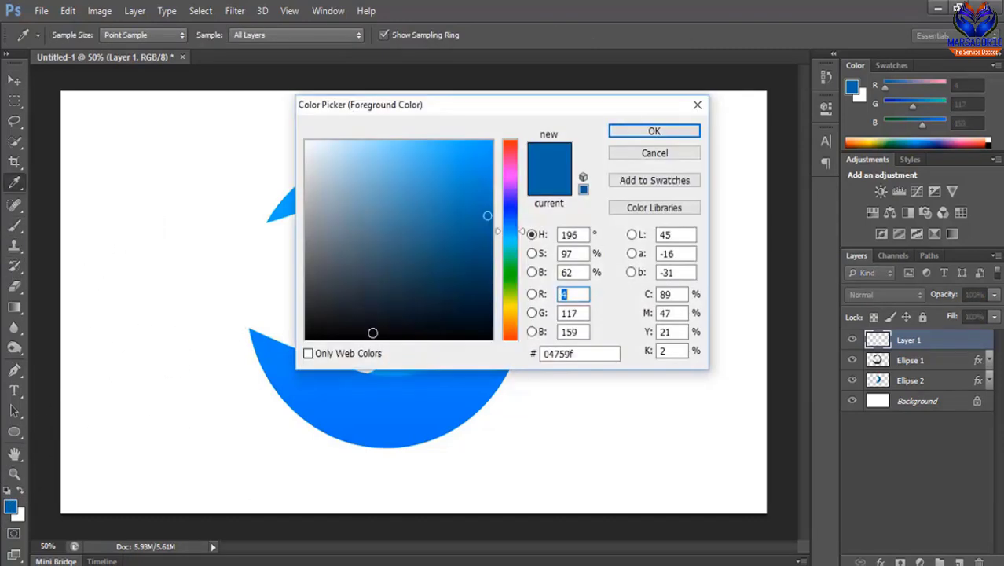
{"action": "left_click_drag", "start_coordinate": [372, 333], "coordinate": [307, 353]}
{"action": "left_click", "coordinate": [654, 133]}
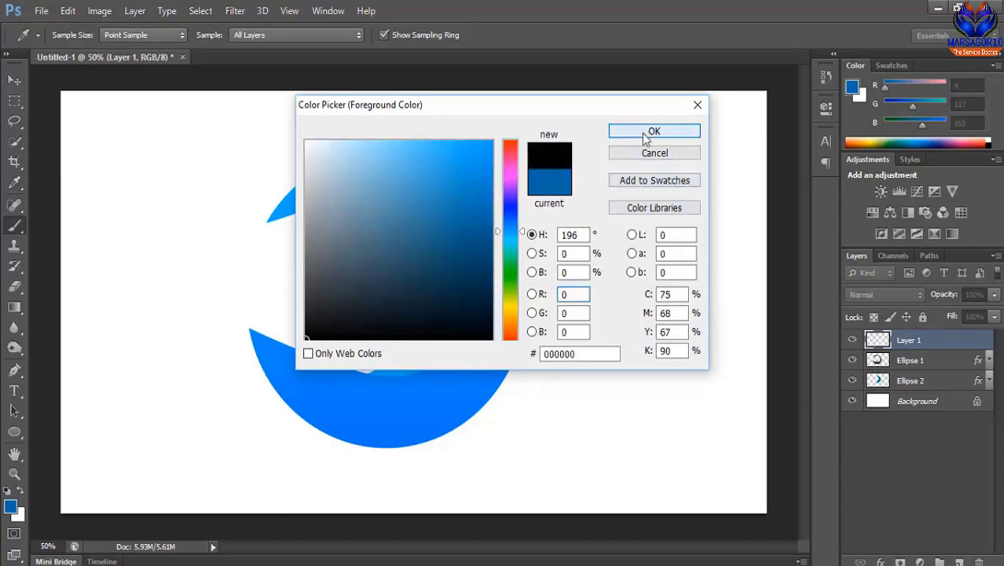
Set the brush to a soft round tip with 0% hardness and a size of 370 px.
{"action": "right_click", "coordinate": [621, 178]}
{"action": "left_click", "coordinate": [650, 285]}
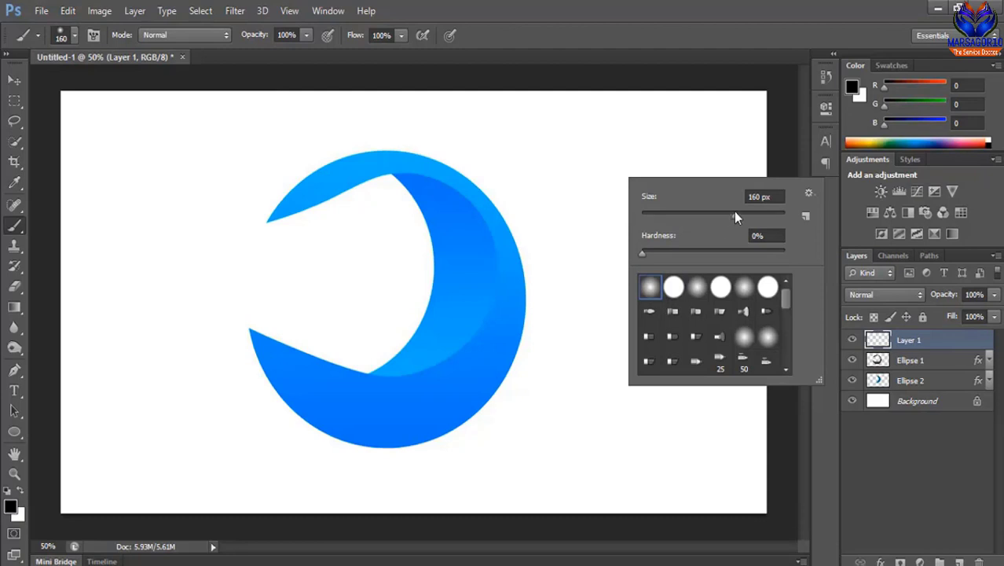
{"action": "left_click_drag", "start_coordinate": [734, 213], "coordinate": [753, 214]}
{"action": "left_click_drag", "start_coordinate": [759, 216], "coordinate": [764, 216]}
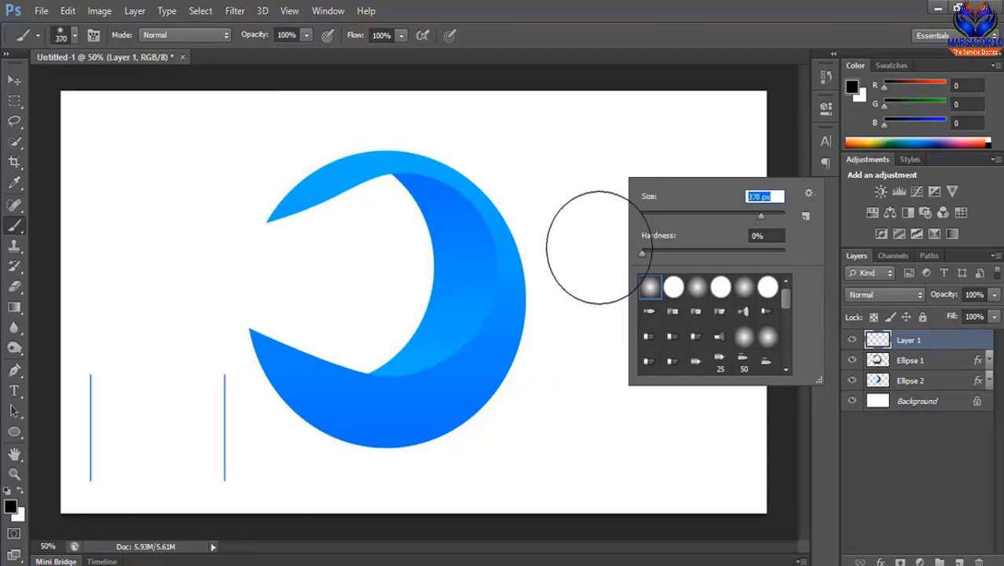
{"action": "left_click", "coordinate": [599, 247]}
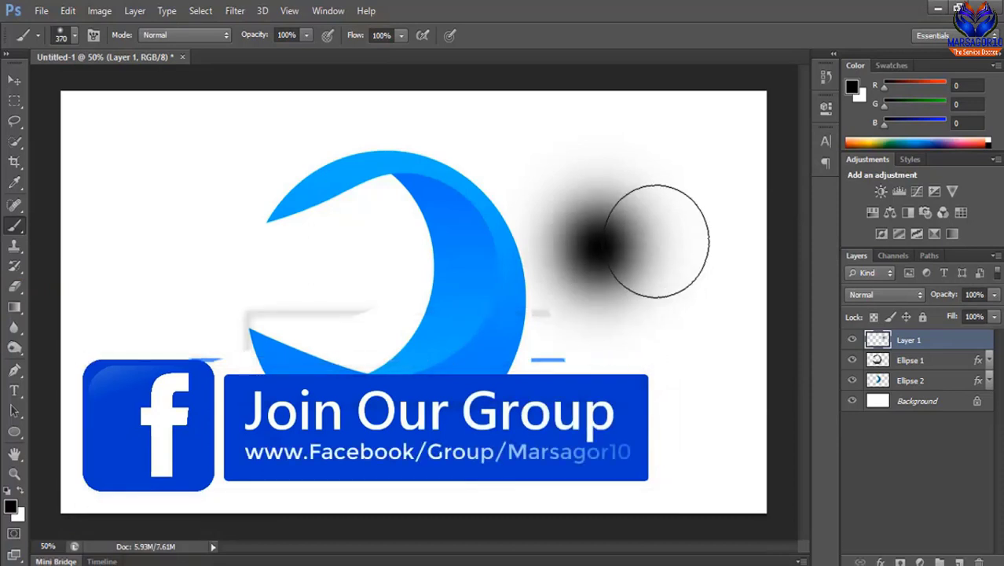
{"action": "key", "text": "ctrl+z"}
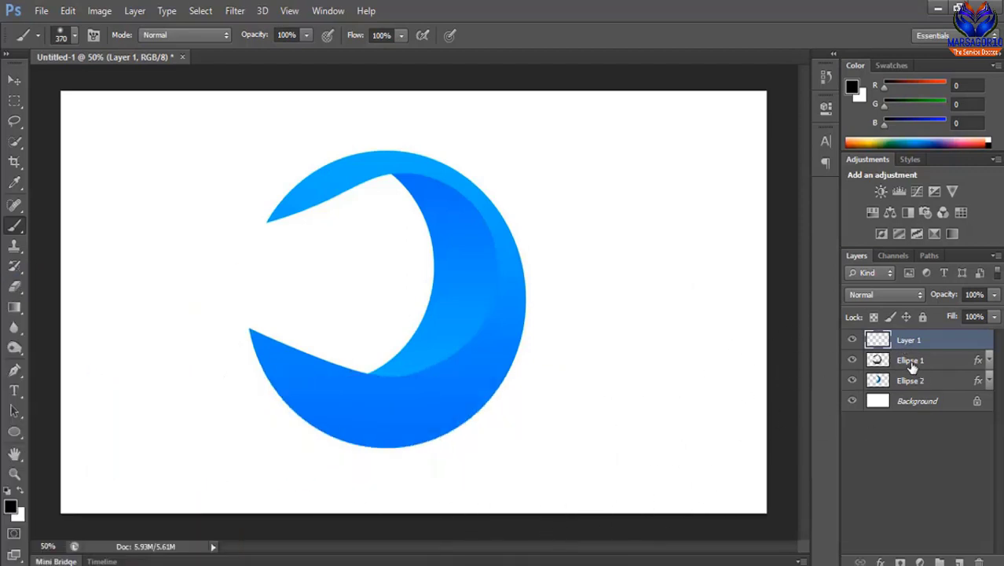
Select the pixels of Ellipse 1 and brush soft black shading along the crescent's lower outer edge on Layer 1.
{"action": "left_click", "coordinate": [912, 363]}
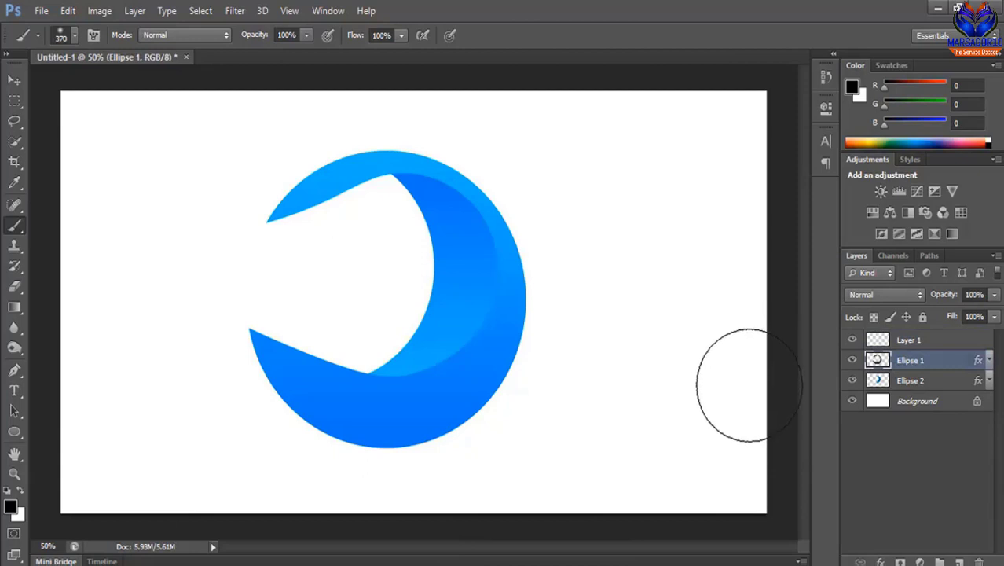
{"action": "right_click", "coordinate": [878, 363]}
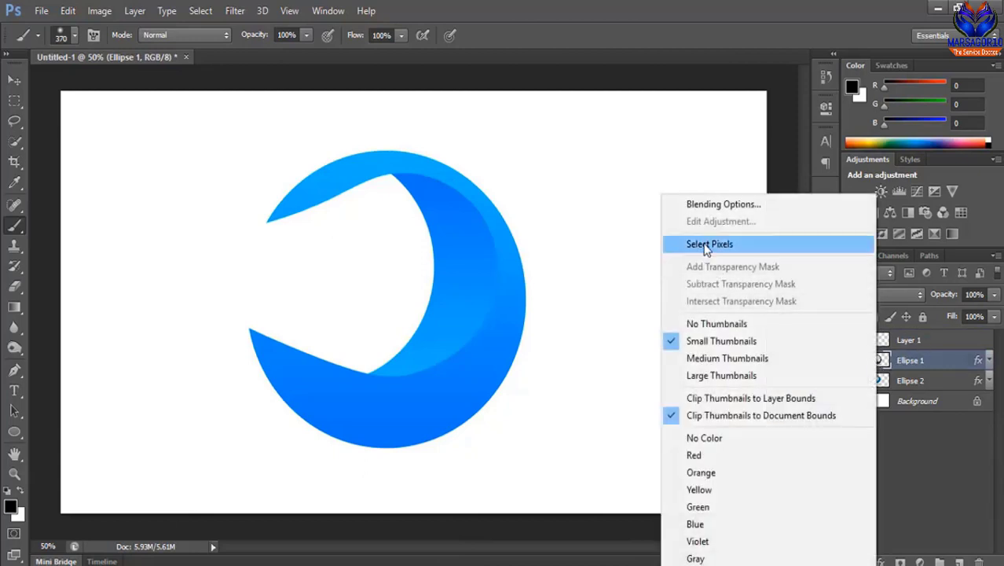
{"action": "left_click", "coordinate": [709, 243]}
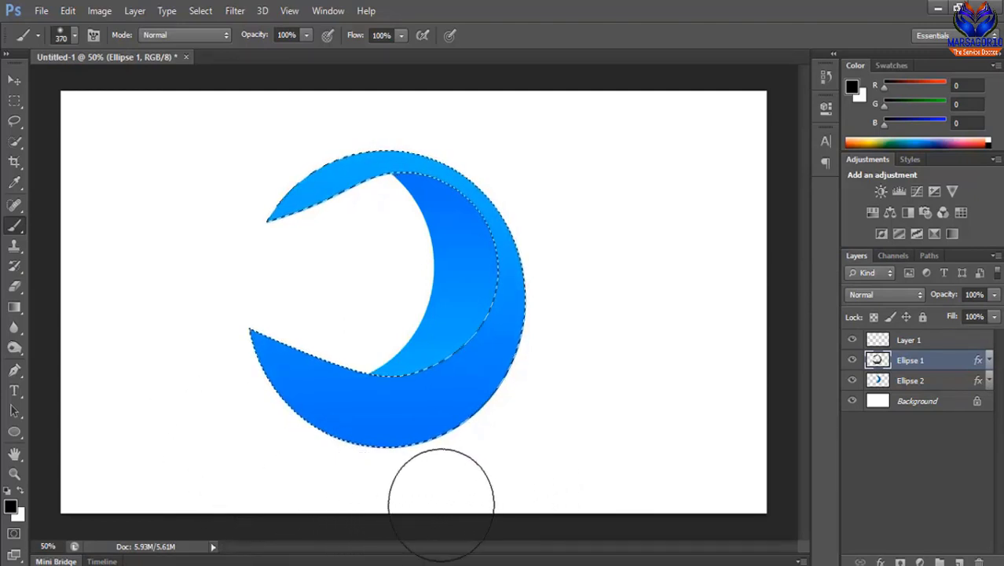
{"action": "left_click", "coordinate": [922, 343]}
{"action": "mouse_move", "coordinate": [450, 495]}
{"action": "left_mouse_down"}
{"action": "mouse_move", "coordinate": [501, 489]}
{"action": "mouse_move", "coordinate": [585, 417]}
{"action": "left_mouse_up"}
{"action": "mouse_move", "coordinate": [455, 507]}
{"action": "left_mouse_down"}
{"action": "mouse_move", "coordinate": [251, 504]}
{"action": "mouse_move", "coordinate": [313, 512]}
{"action": "left_mouse_up"}
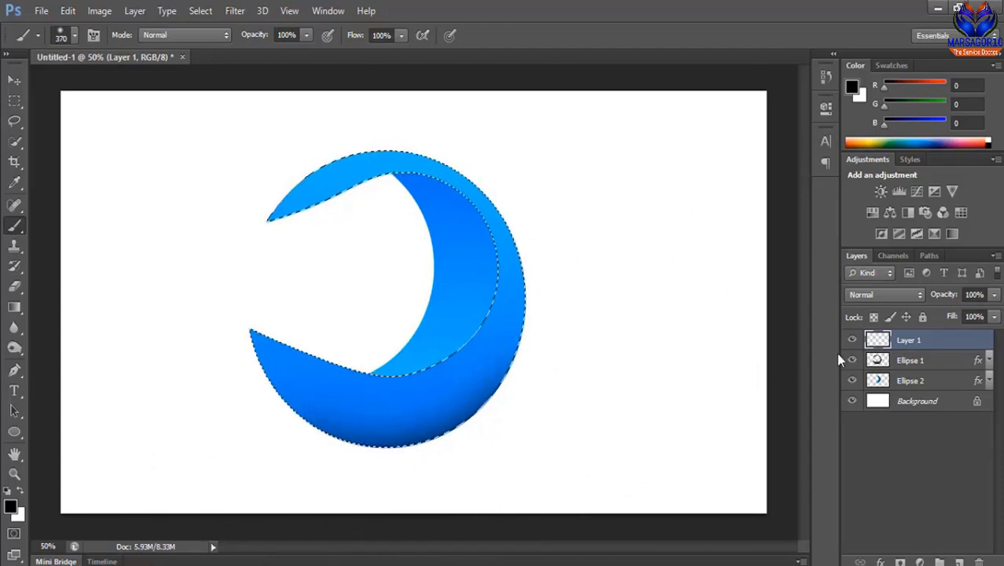
Add a new empty layer above Layer 1 and clear the selection.
{"action": "left_click", "coordinate": [959, 562]}
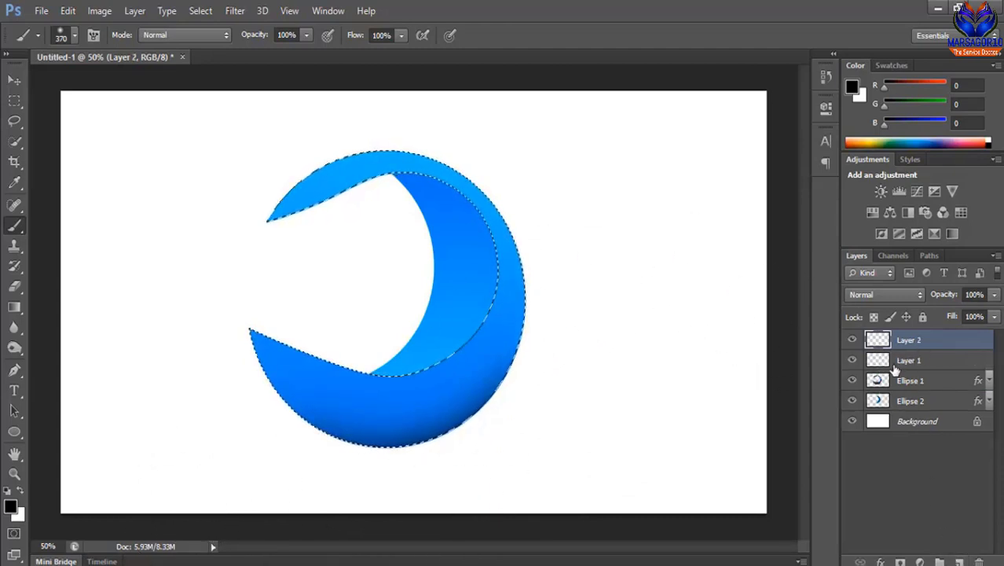
{"action": "left_click", "coordinate": [14, 102]}
{"action": "left_click", "coordinate": [126, 171]}
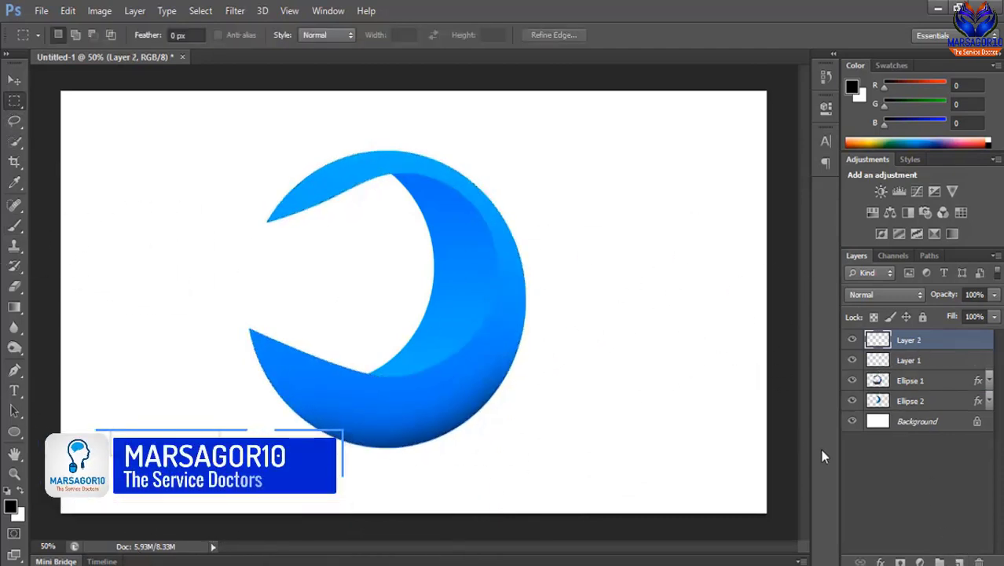
{"action": "left_click", "coordinate": [911, 401]}
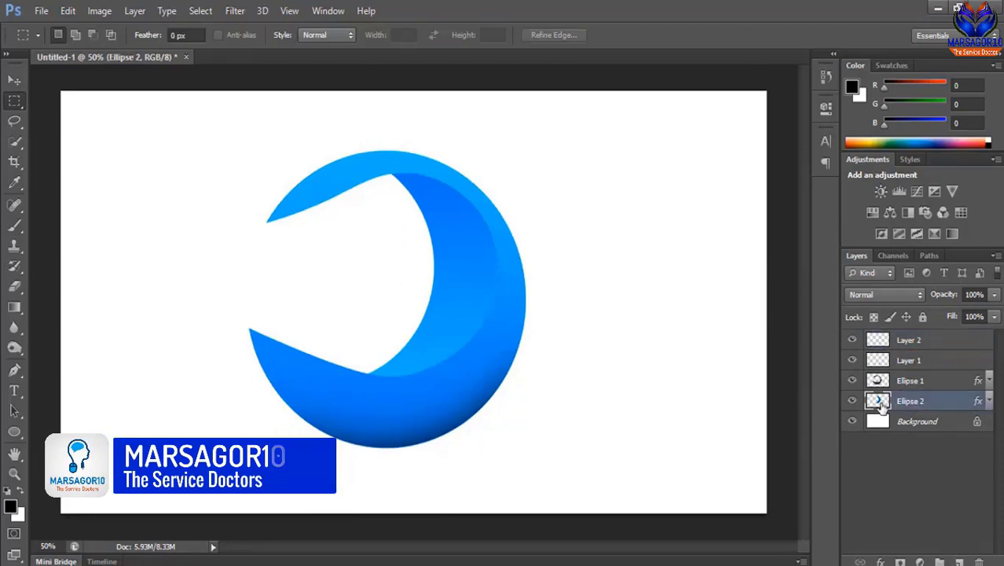
{"action": "right_click", "coordinate": [882, 404]}
{"action": "left_click", "coordinate": [669, 359]}
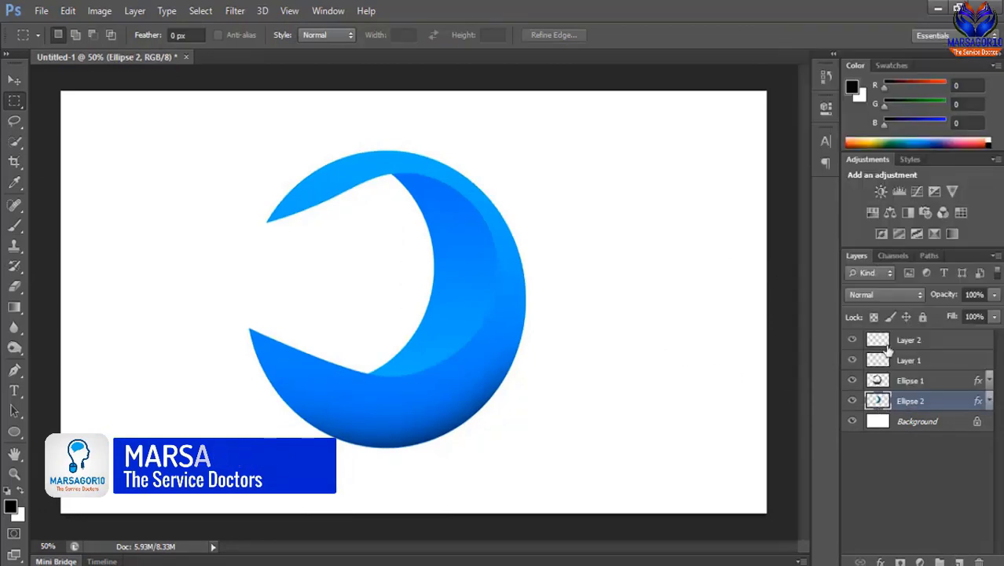
{"action": "left_click", "coordinate": [895, 362]}
Select the pixels of the Ellipse 1 layer and make Layer 2 the active layer.
{"action": "left_click", "coordinate": [903, 382]}
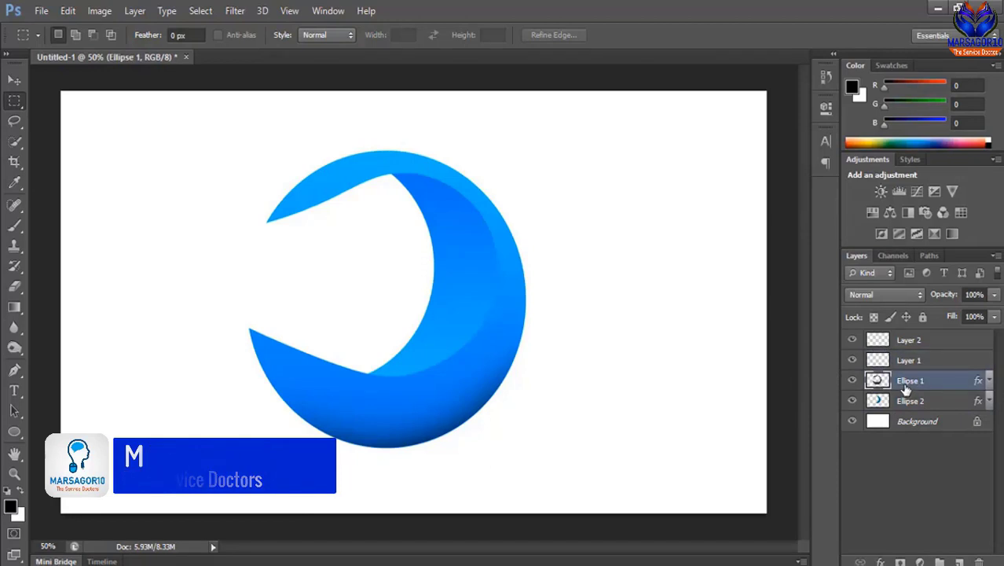
{"action": "right_click", "coordinate": [878, 381]}
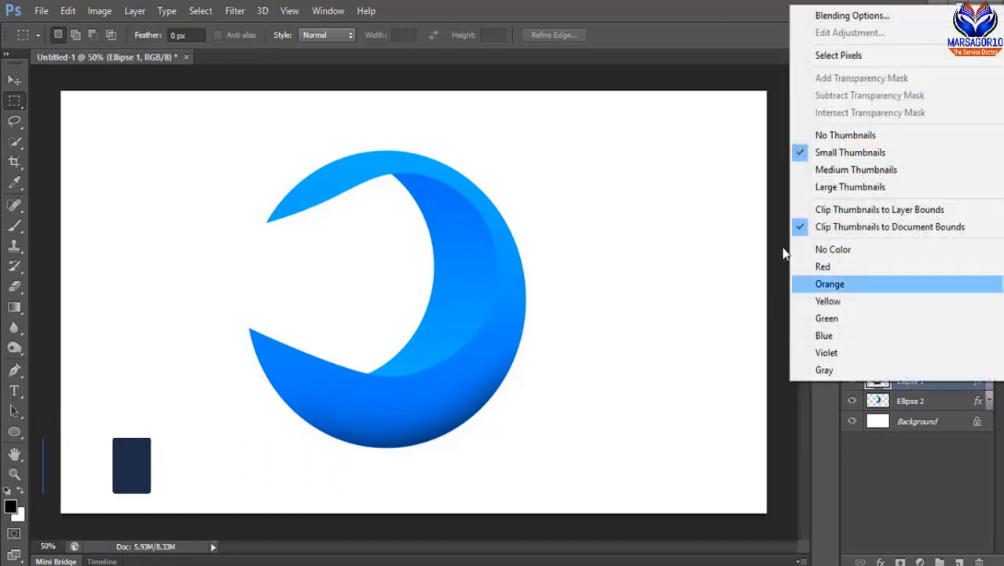
{"action": "left_click", "coordinate": [826, 57]}
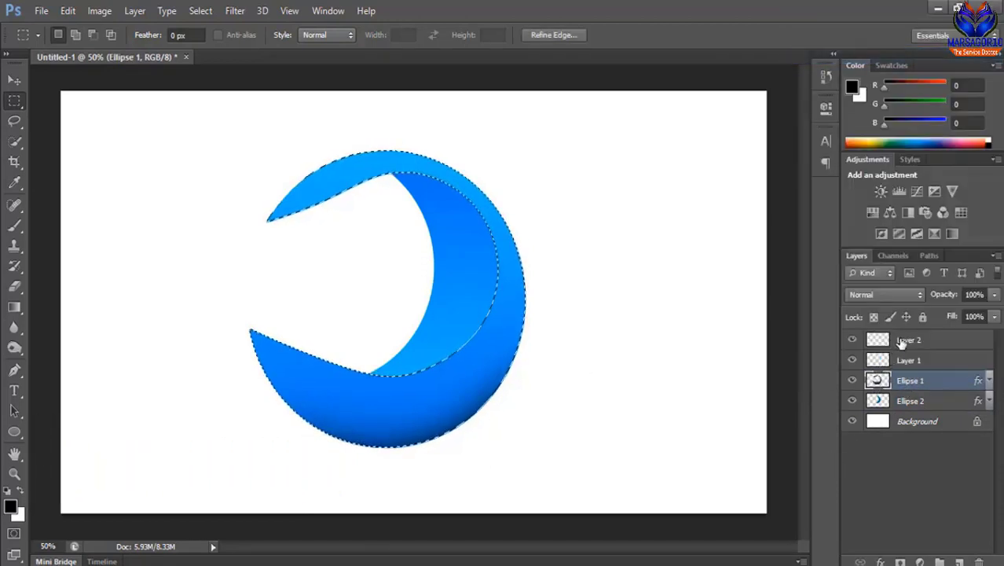
{"action": "left_click", "coordinate": [902, 343]}
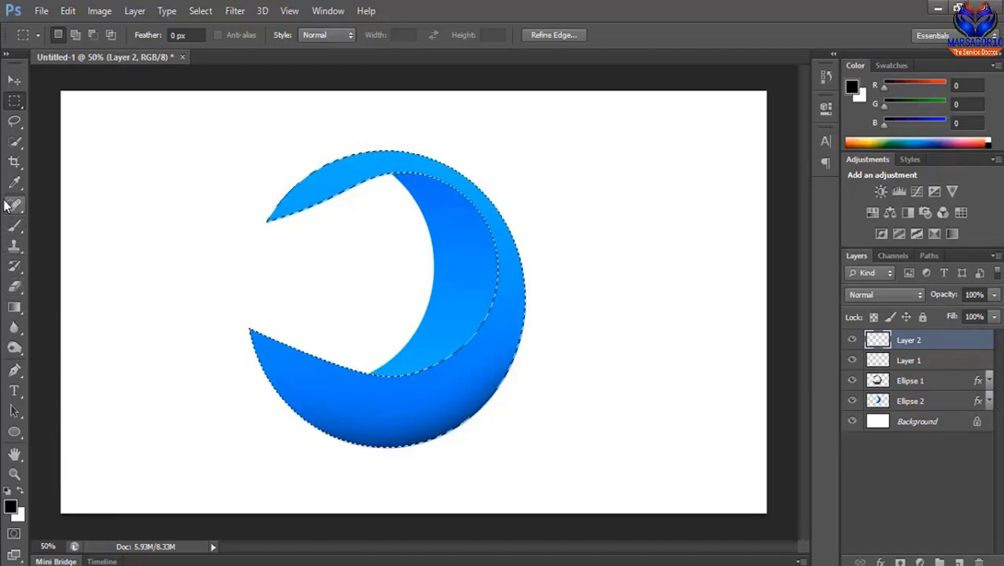
Activate the Brush tool and set the foreground colour to white ffffff.
{"action": "left_click", "coordinate": [16, 268]}
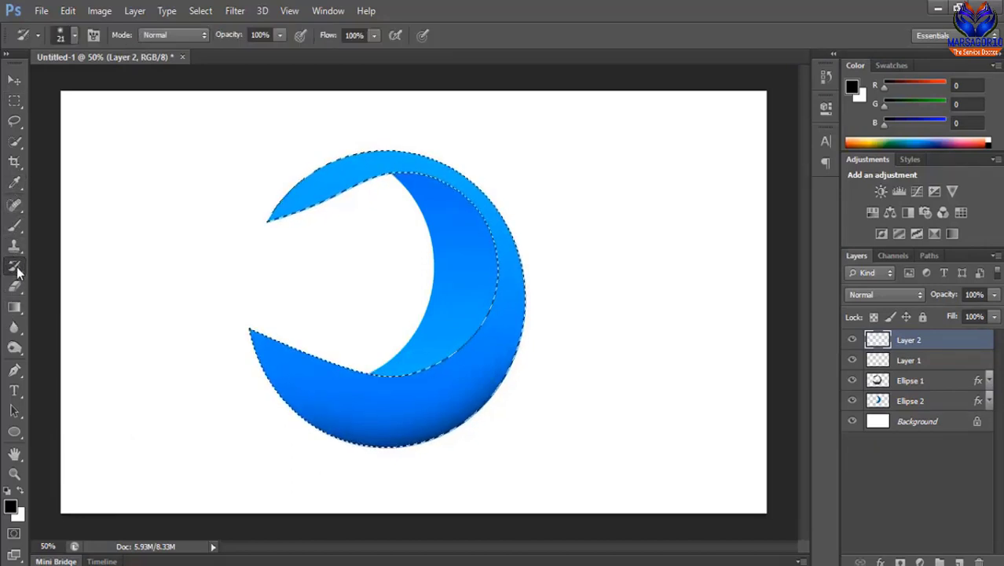
{"action": "left_click", "coordinate": [14, 226]}
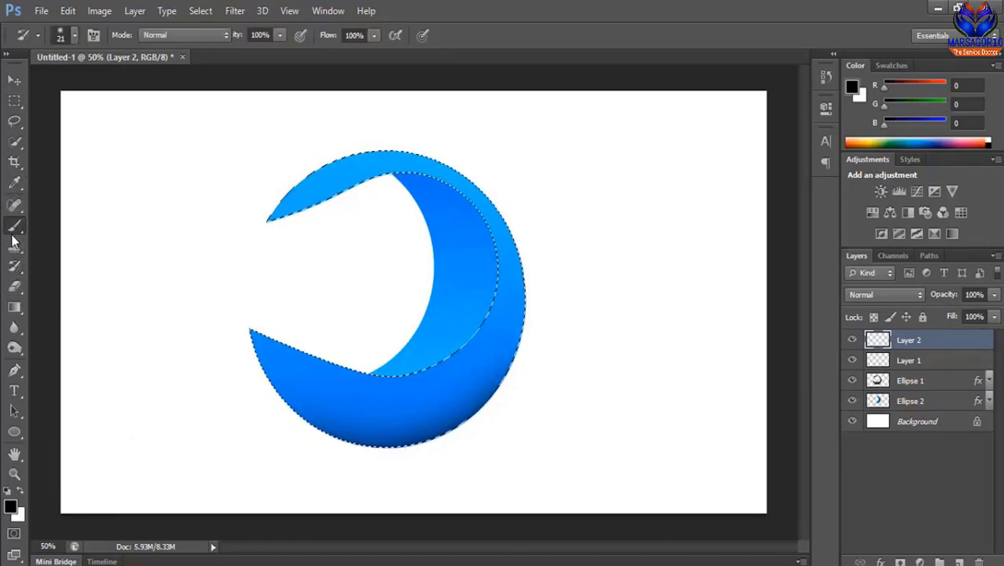
{"action": "left_click", "coordinate": [10, 509]}
{"action": "left_click_drag", "start_coordinate": [347, 259], "coordinate": [203, 158]}
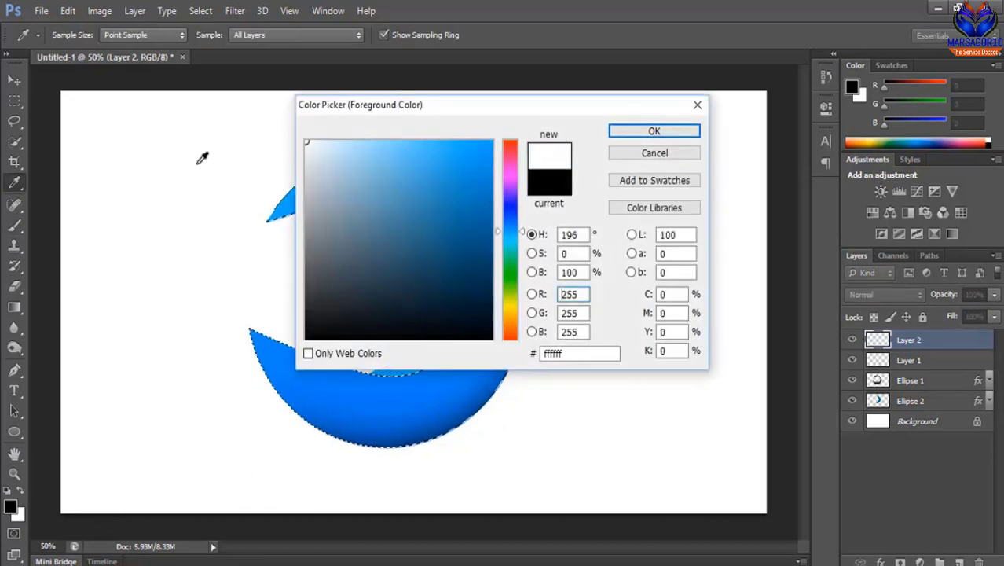
{"action": "left_click", "coordinate": [619, 133]}
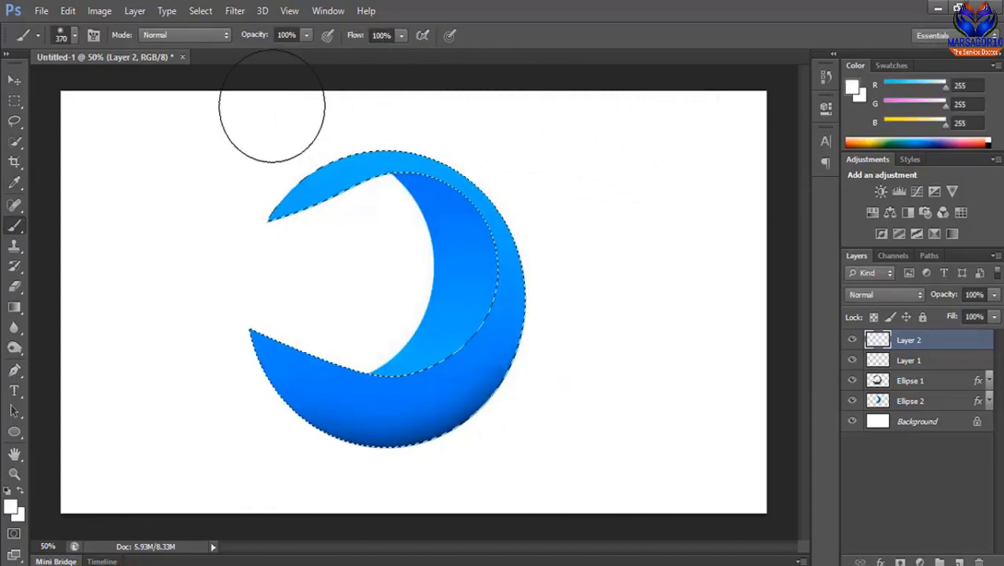
Brush a soft white highlight along the crescent's upper outer edge on Layer 2, undo the excess stroke and clear the selection.
{"action": "mouse_move", "coordinate": [424, 86]}
{"action": "left_mouse_down"}
{"action": "mouse_move", "coordinate": [462, 104]}
{"action": "mouse_move", "coordinate": [337, 103]}
{"action": "left_mouse_up"}
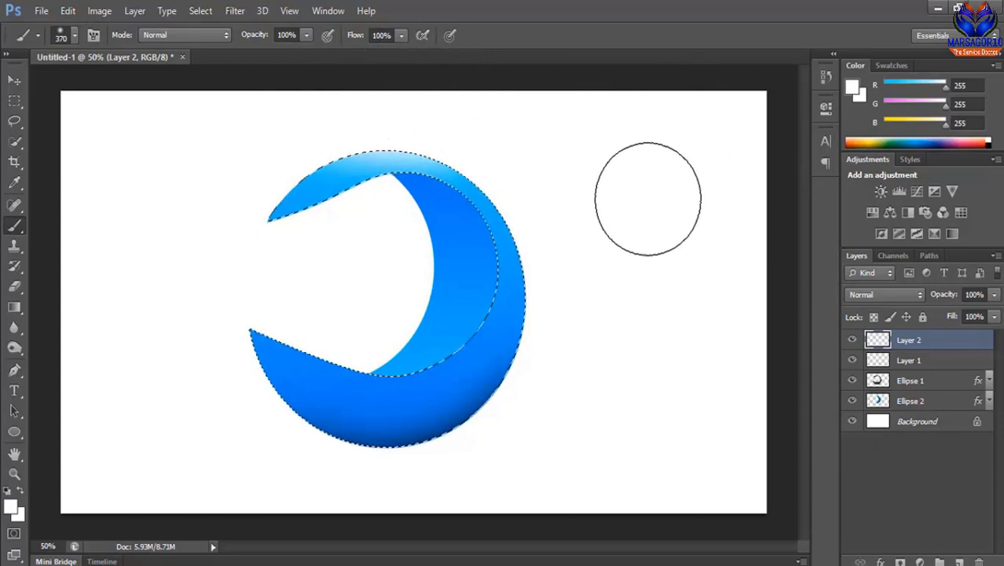
{"action": "key", "text": "ctrl+z"}
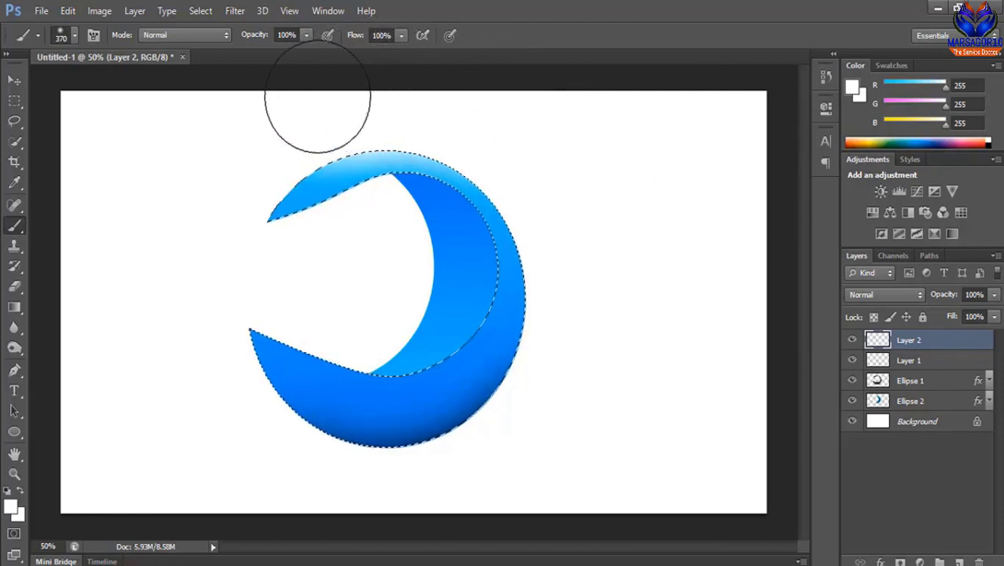
{"action": "left_click", "coordinate": [14, 100]}
{"action": "left_click", "coordinate": [180, 153]}
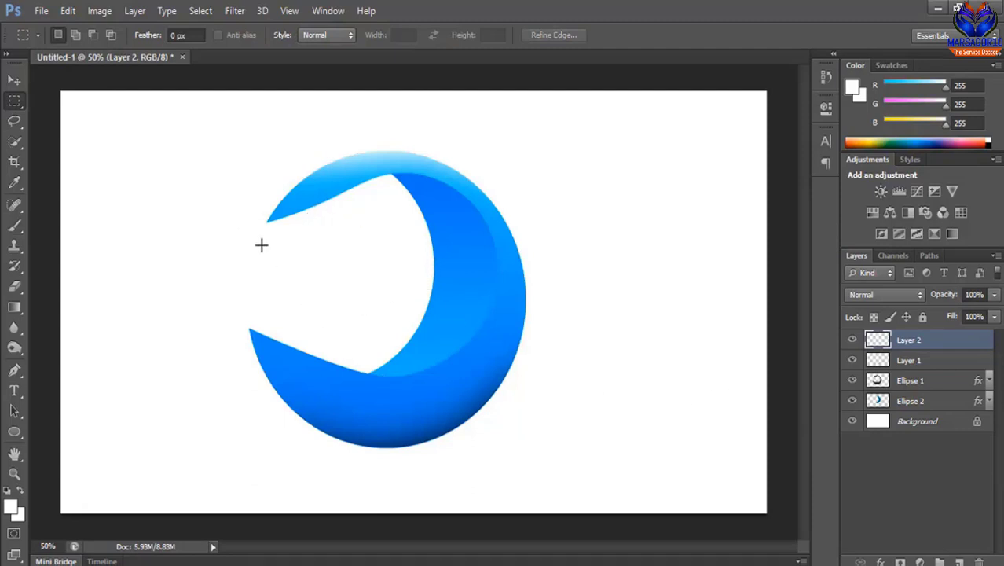
Draw a circle about 430 px wide beside the crescent with the Ellipse Tool and set its fill to red ea0000.
{"action": "left_click", "coordinate": [14, 435]}
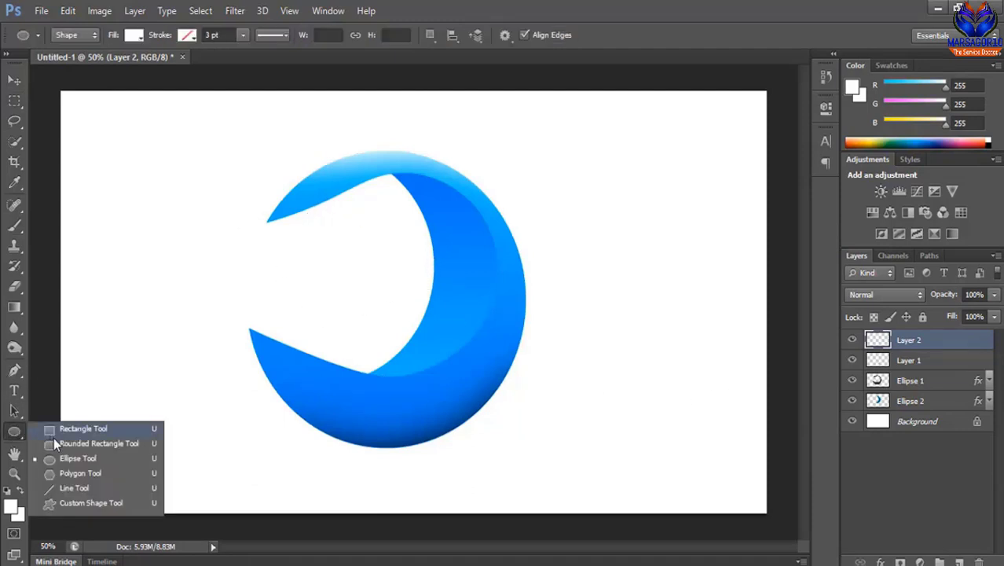
{"action": "left_click", "coordinate": [61, 459]}
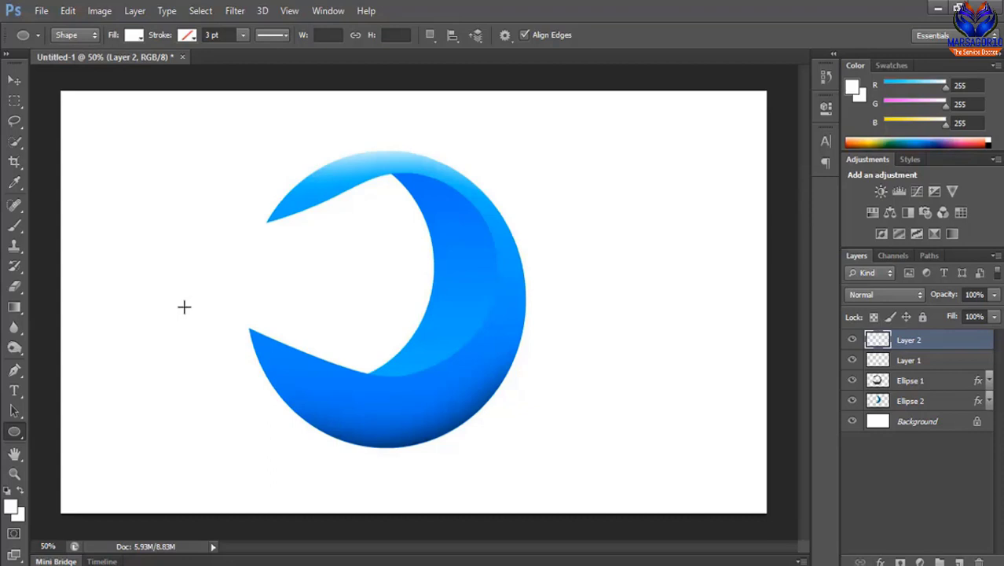
{"action": "left_click_drag", "start_coordinate": [588, 189], "coordinate": [746, 357]}
{"action": "double_click", "coordinate": [878, 350]}
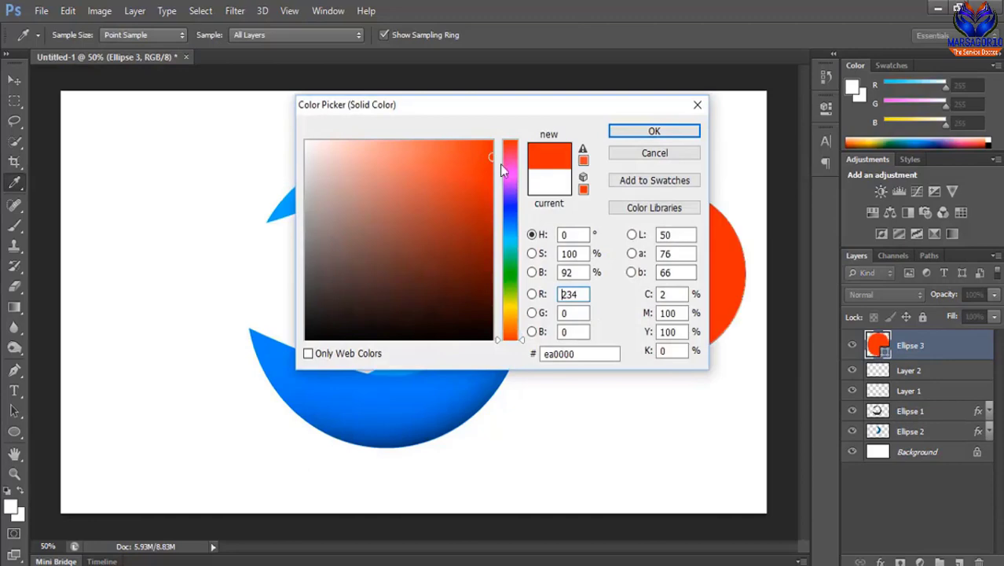
{"action": "left_click", "coordinate": [511, 139]}
{"action": "left_click_drag", "start_coordinate": [507, 156], "coordinate": [509, 132]}
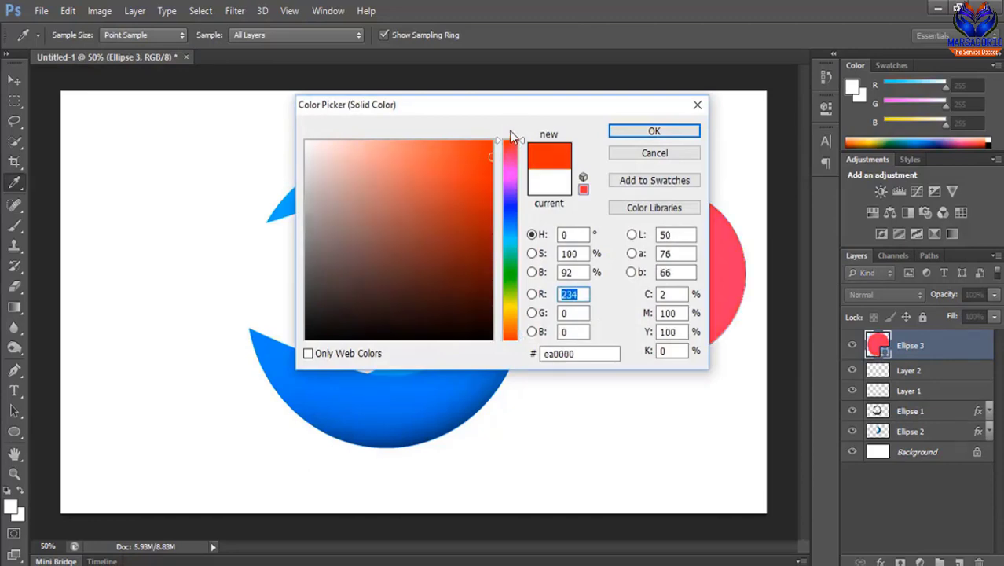
{"action": "left_click", "coordinate": [640, 133]}
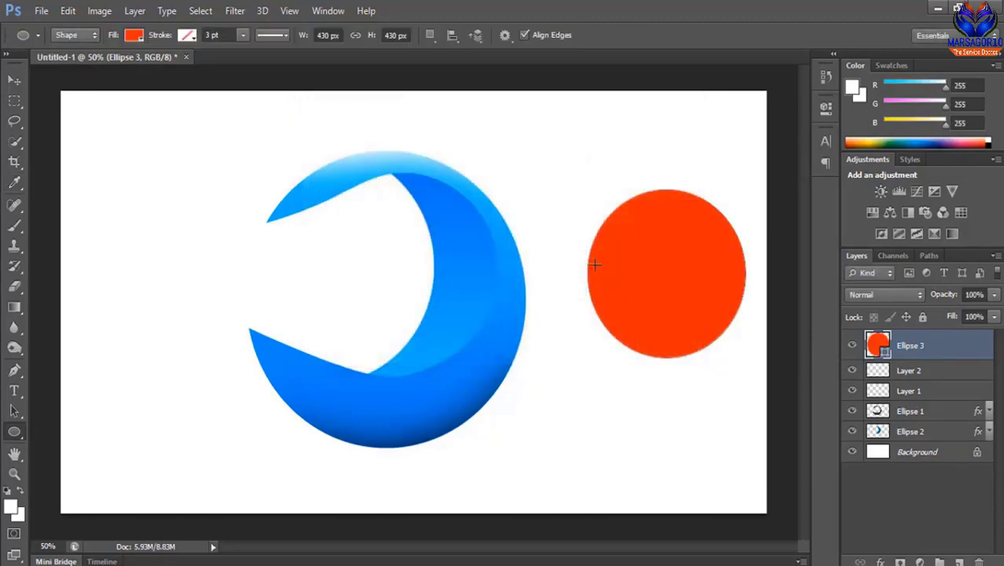
Rasterize the Ellipse 3 shape layer and keep it active with the Move Tool.
{"action": "left_click", "coordinate": [13, 82]}
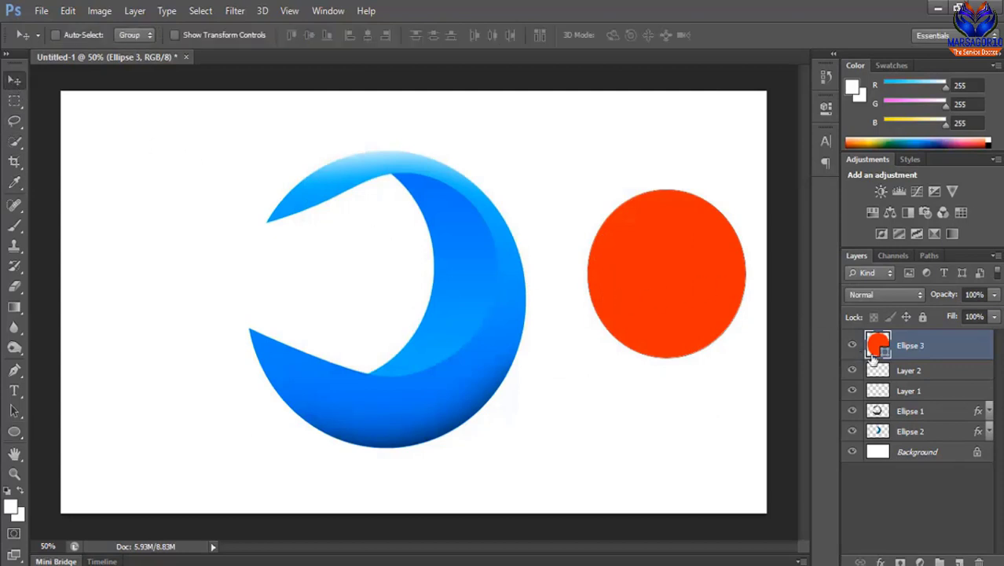
{"action": "right_click", "coordinate": [904, 345]}
{"action": "left_click", "coordinate": [664, 182]}
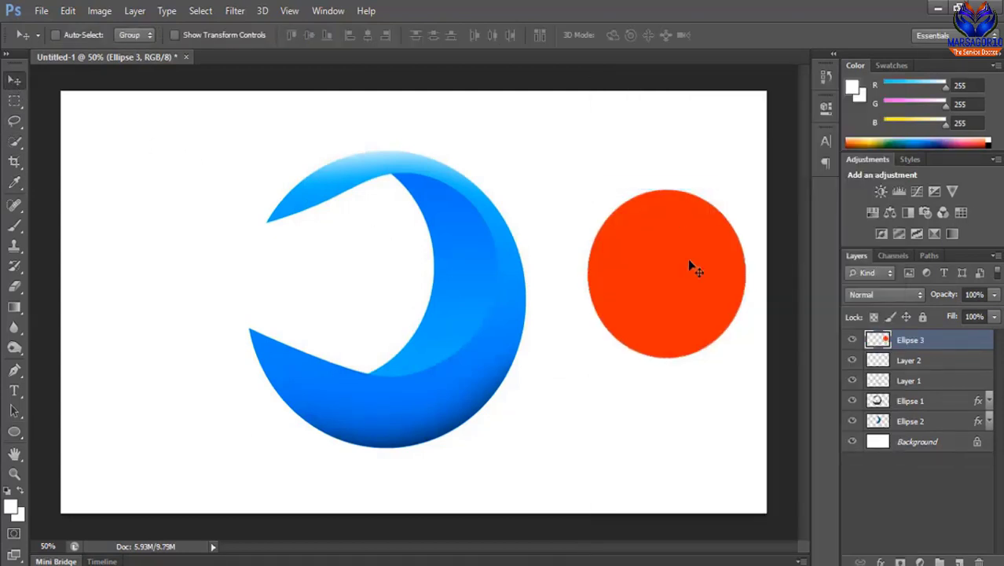
{"action": "right_click", "coordinate": [679, 260]}
{"action": "left_click", "coordinate": [689, 268]}
Try to warp the red circle by pulling its upper-right corner and left side inward, and undo the left-side bend.
{"action": "key", "text": "ctrl+t"}
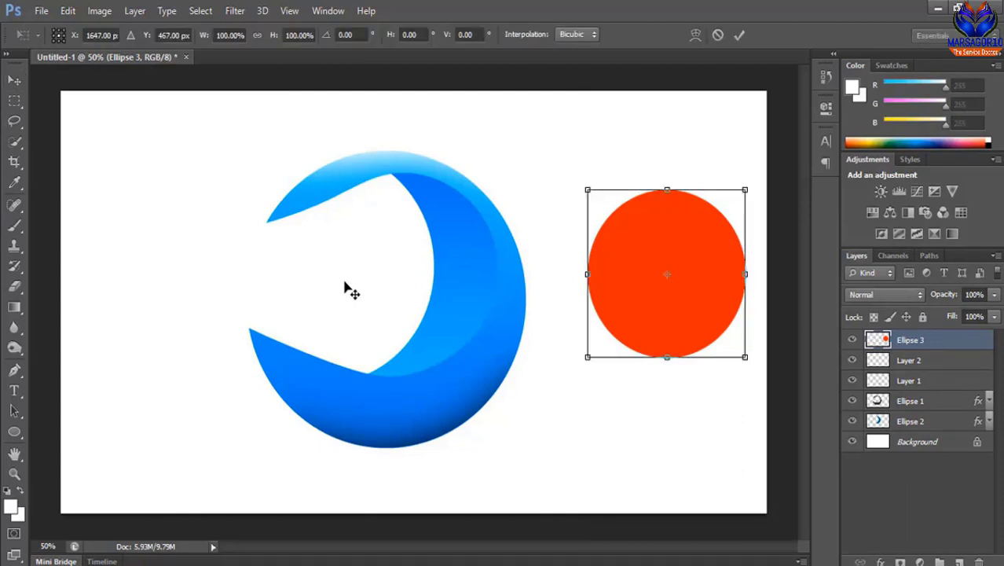
{"action": "right_click", "coordinate": [691, 303]}
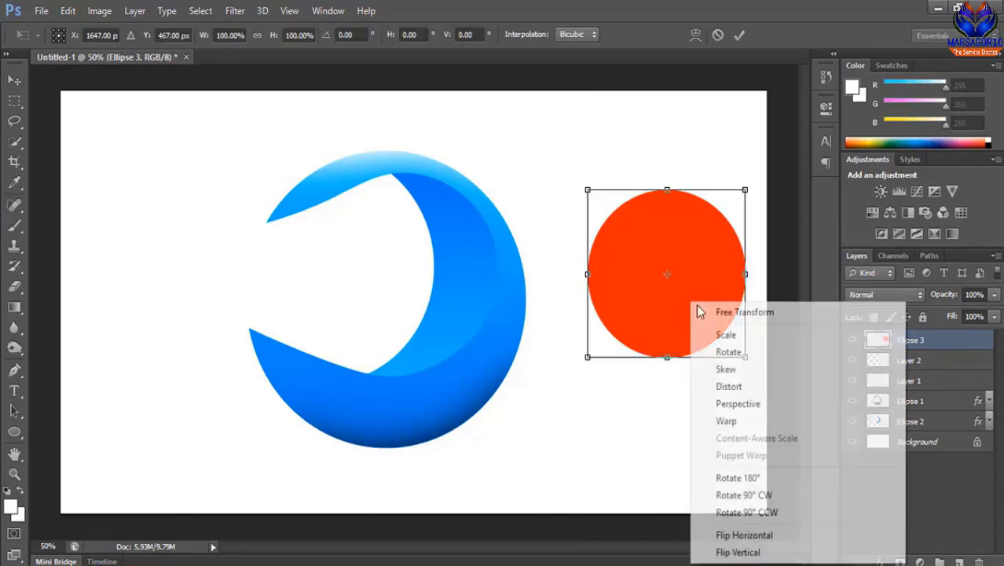
{"action": "left_click", "coordinate": [731, 420]}
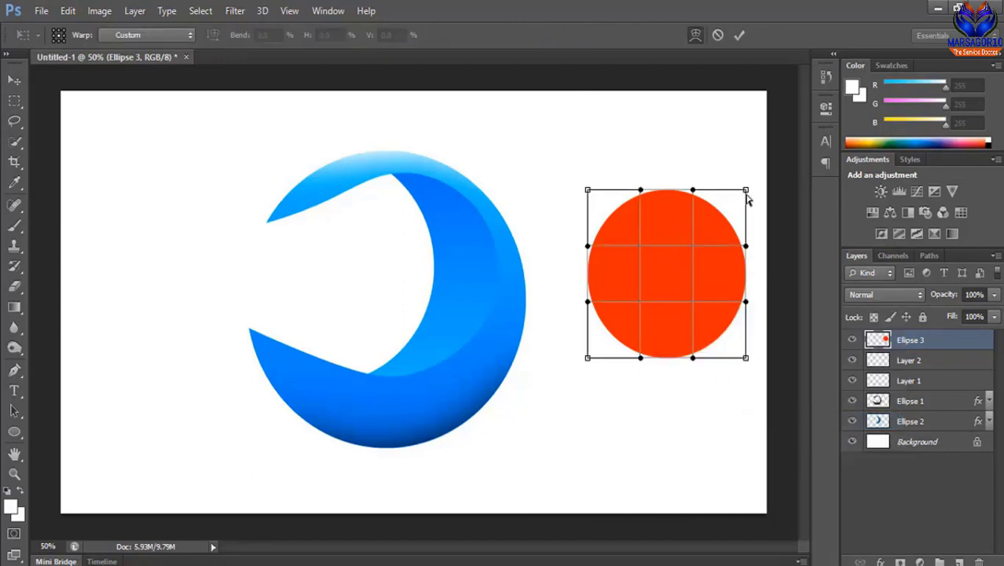
{"action": "left_click_drag", "start_coordinate": [746, 197], "coordinate": [716, 202]}
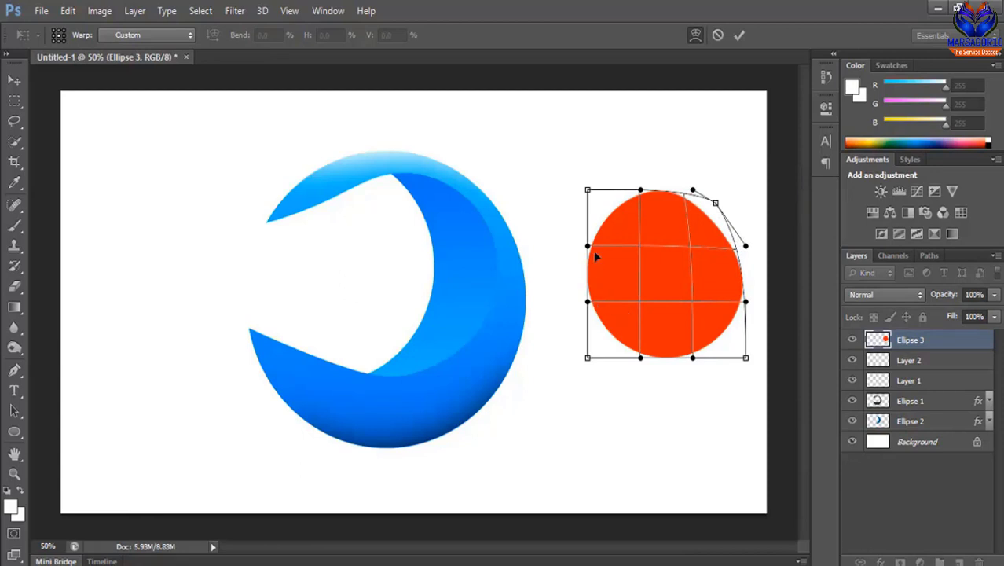
{"action": "left_click_drag", "start_coordinate": [591, 248], "coordinate": [627, 296]}
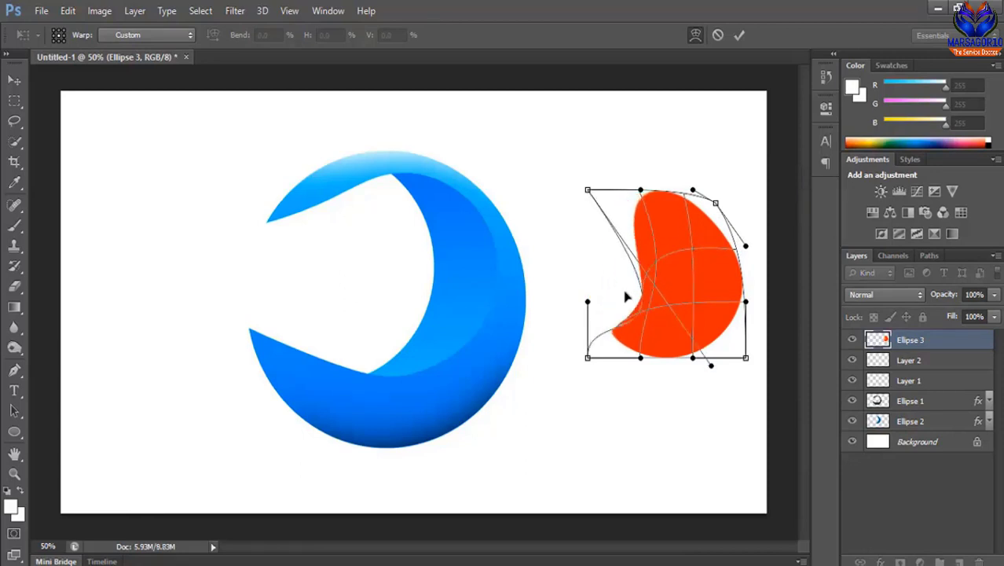
{"action": "key", "text": "ctrl+z"}
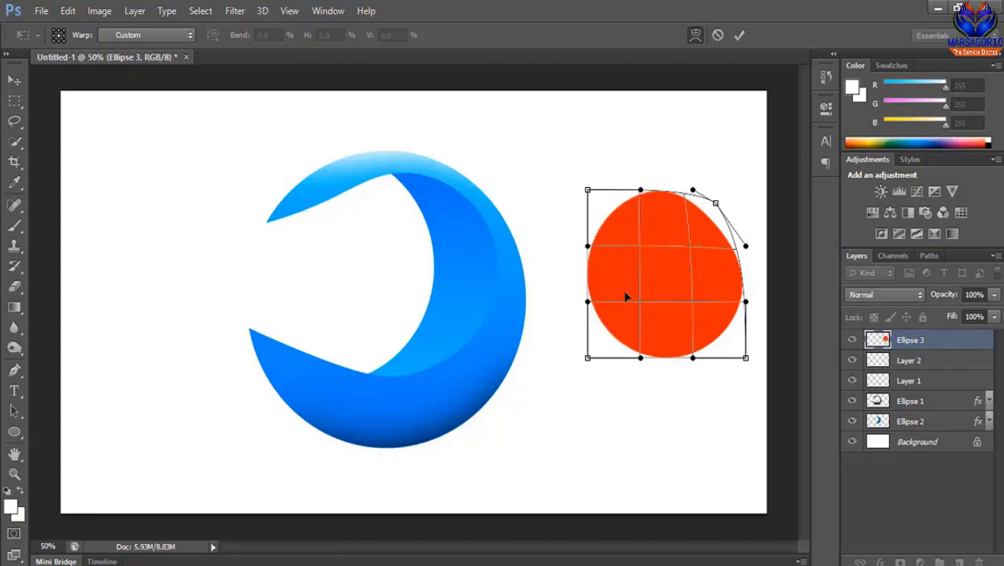
{"action": "key", "text": "ctrl+z"}
{"action": "key", "text": "ctrl+z"}
Try to warp a deep notch into the red circle's upper-left side, apply the warp and undo it.
{"action": "mouse_move", "coordinate": [623, 208]}
{"action": "left_mouse_down"}
{"action": "mouse_move", "coordinate": [629, 220]}
{"action": "mouse_move", "coordinate": [625, 203]}
{"action": "left_mouse_up"}
{"action": "left_click_drag", "start_coordinate": [647, 247], "coordinate": [705, 326]}
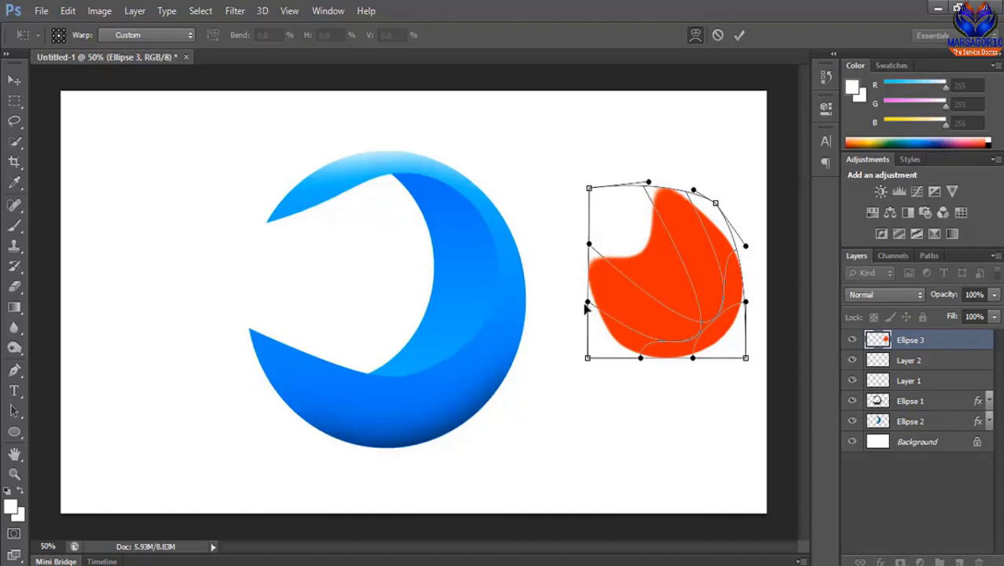
{"action": "left_click_drag", "start_coordinate": [586, 309], "coordinate": [571, 311]}
{"action": "left_click_drag", "start_coordinate": [709, 297], "coordinate": [674, 231]}
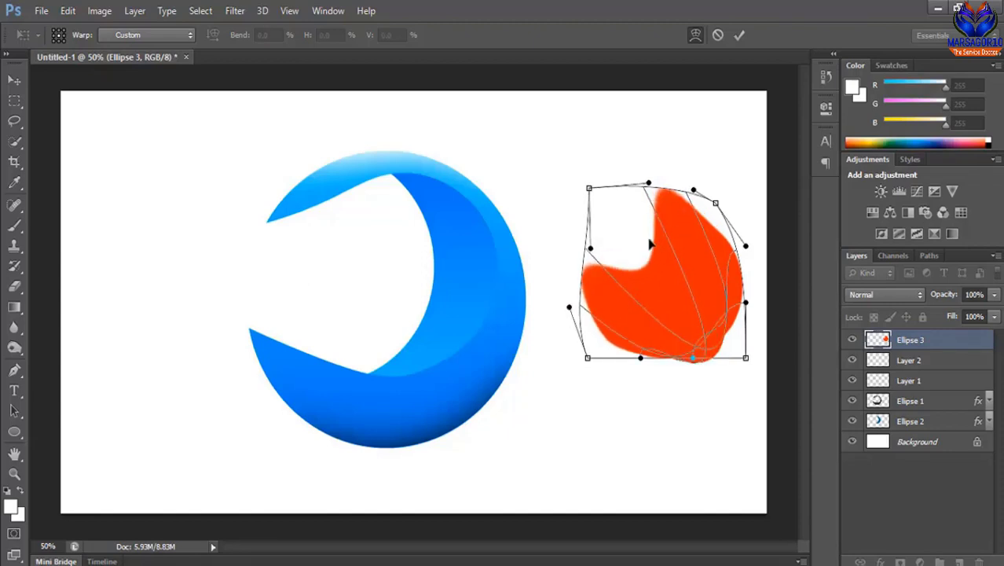
{"action": "key", "text": "Return"}
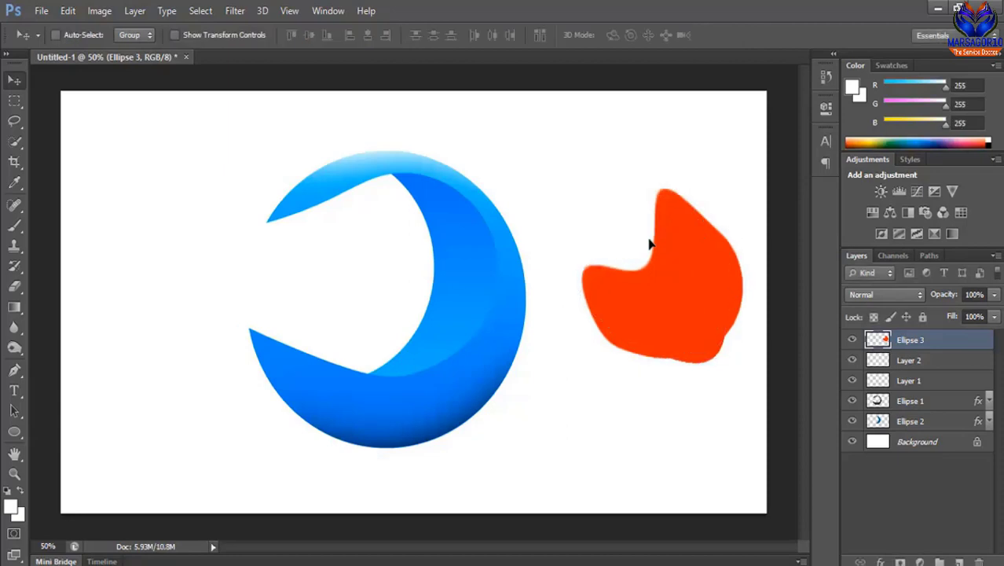
{"action": "key", "text": "ctrl+z"}
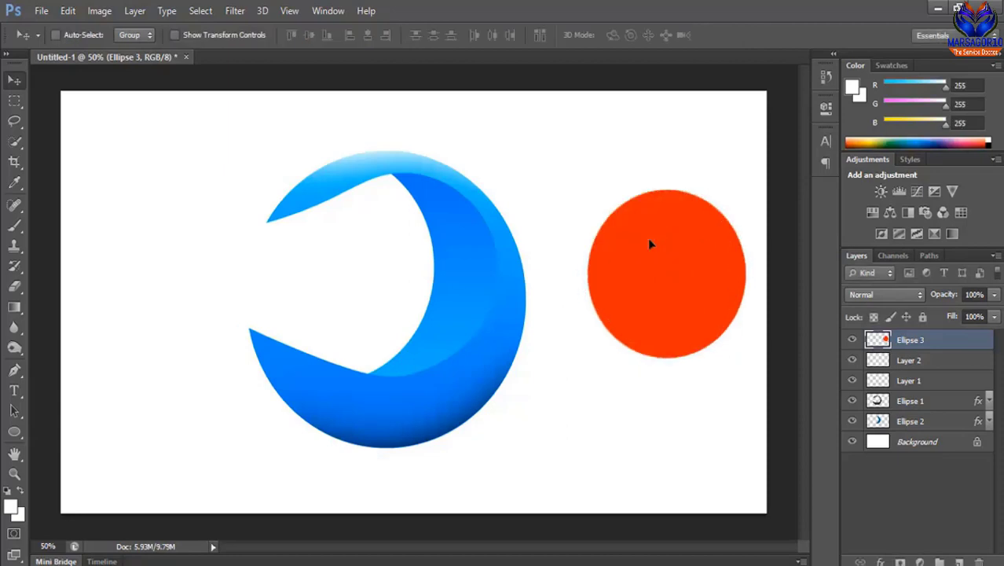
Warp the red circle into a thick crescent with a notch at its upper left and stretched tips, and nudge it slightly downward.
{"action": "key", "text": "ctrl+t"}
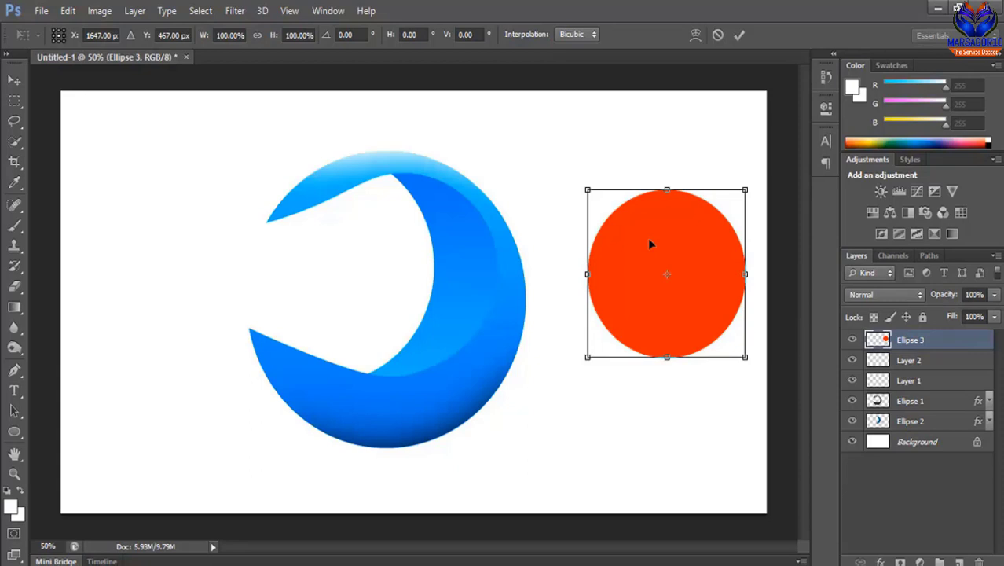
{"action": "right_click", "coordinate": [647, 238]}
{"action": "left_click", "coordinate": [676, 364]}
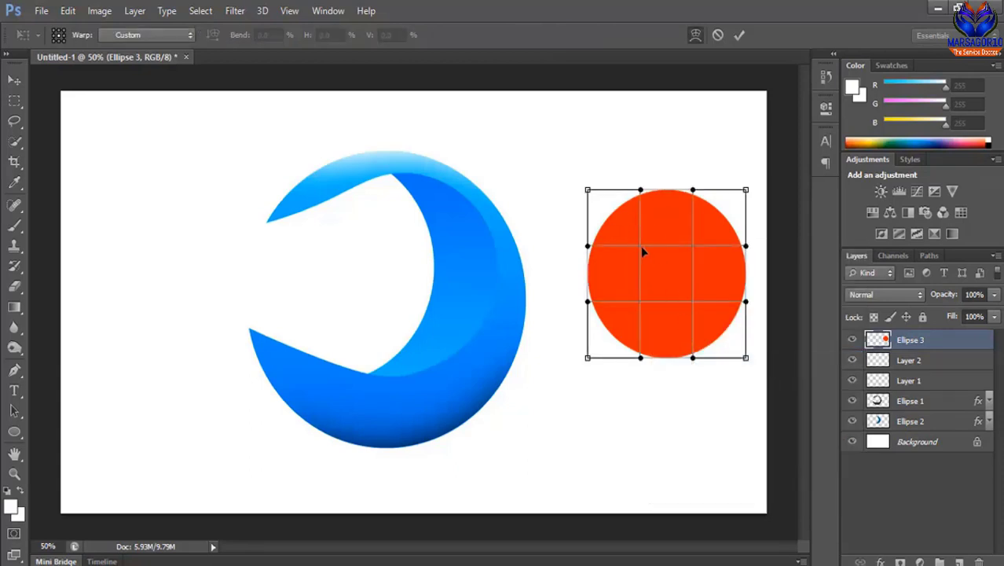
{"action": "left_click_drag", "start_coordinate": [640, 246], "coordinate": [720, 325]}
{"action": "left_click_drag", "start_coordinate": [588, 359], "coordinate": [558, 360]}
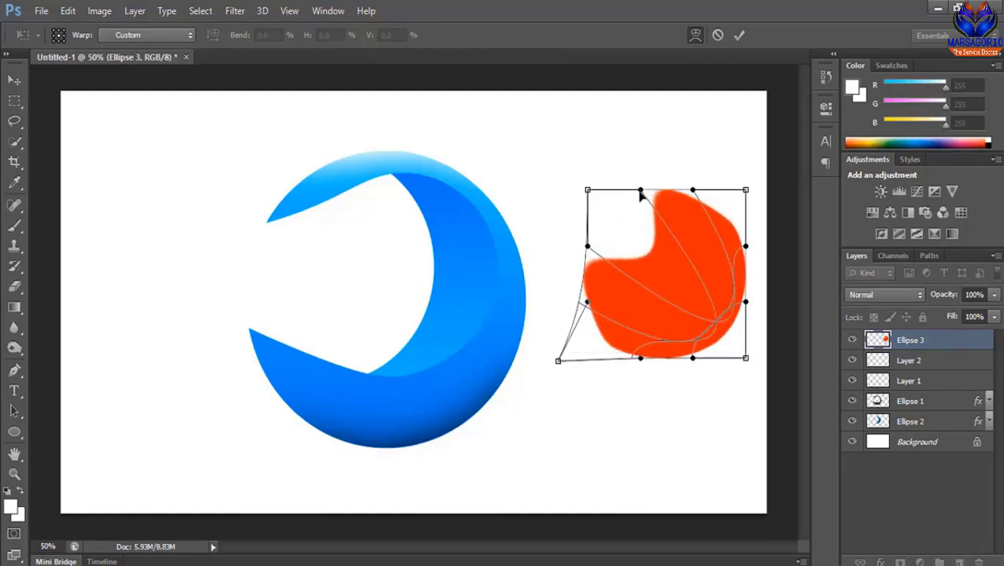
{"action": "left_click_drag", "start_coordinate": [642, 193], "coordinate": [643, 136]}
{"action": "left_click_drag", "start_coordinate": [694, 190], "coordinate": [693, 153]}
{"action": "left_click_drag", "start_coordinate": [588, 306], "coordinate": [579, 302]}
{"action": "left_click_drag", "start_coordinate": [638, 333], "coordinate": [621, 299]}
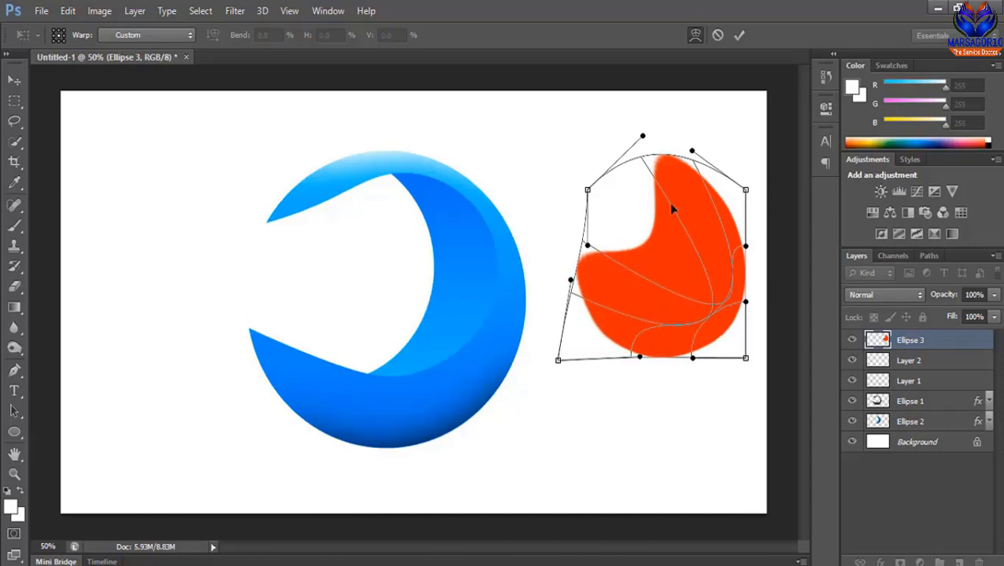
{"action": "left_click_drag", "start_coordinate": [695, 300], "coordinate": [697, 308]}
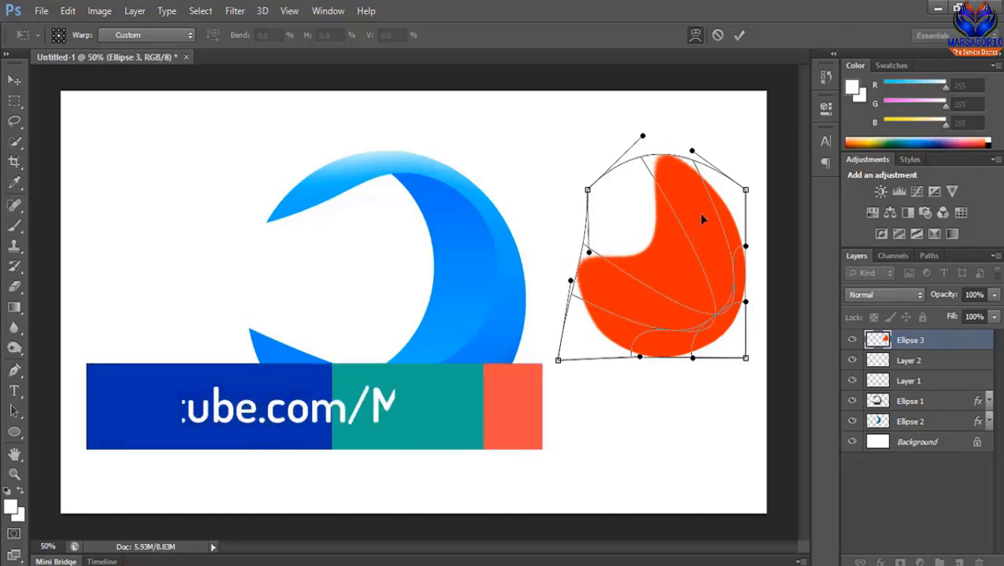
{"action": "key", "text": "Return"}
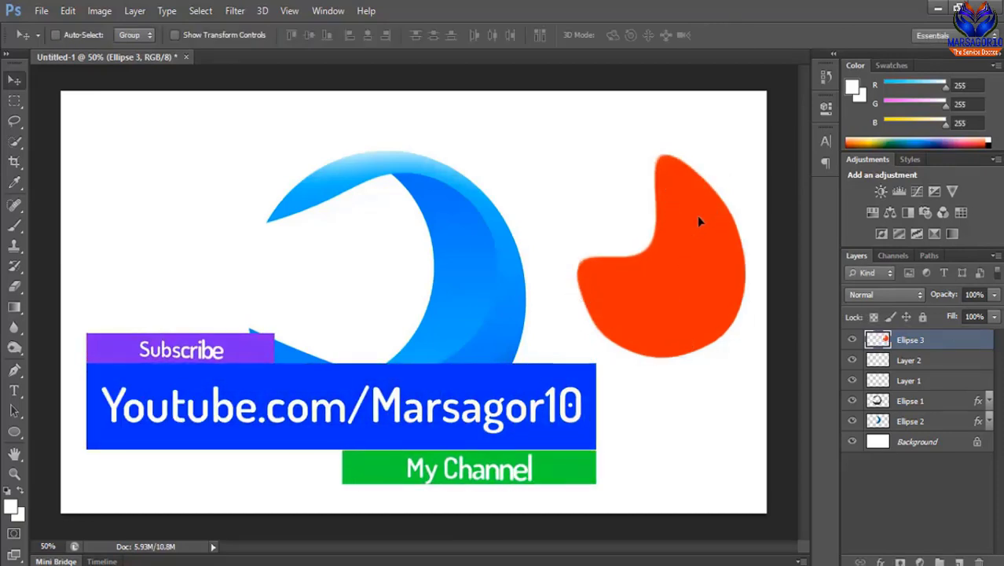
{"action": "left_click_drag", "start_coordinate": [697, 278], "coordinate": [695, 285]}
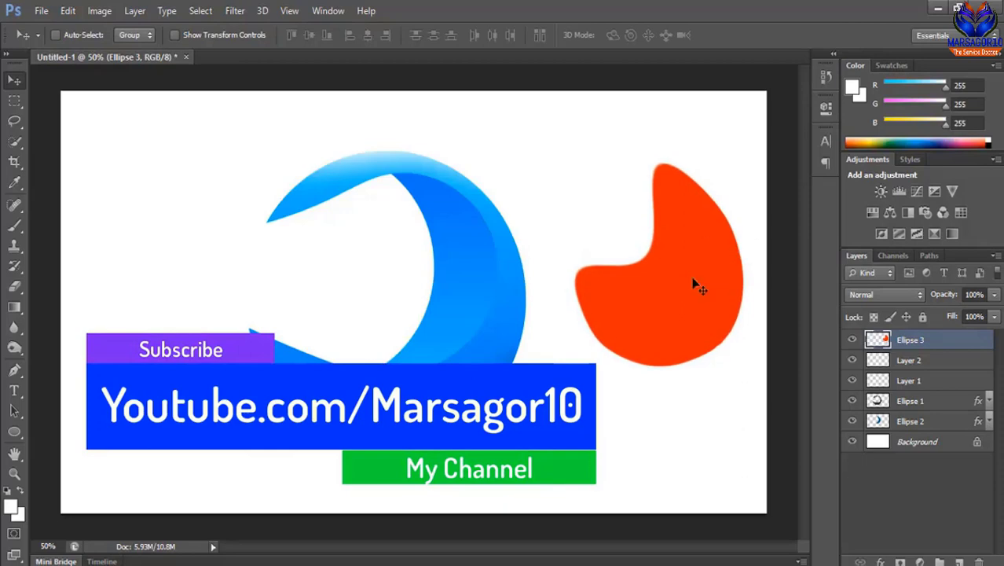
Open the blending options of the Ellipse 3 layer, and try an Inner Shadow on the red shape and remove it.
{"action": "right_click", "coordinate": [925, 347]}
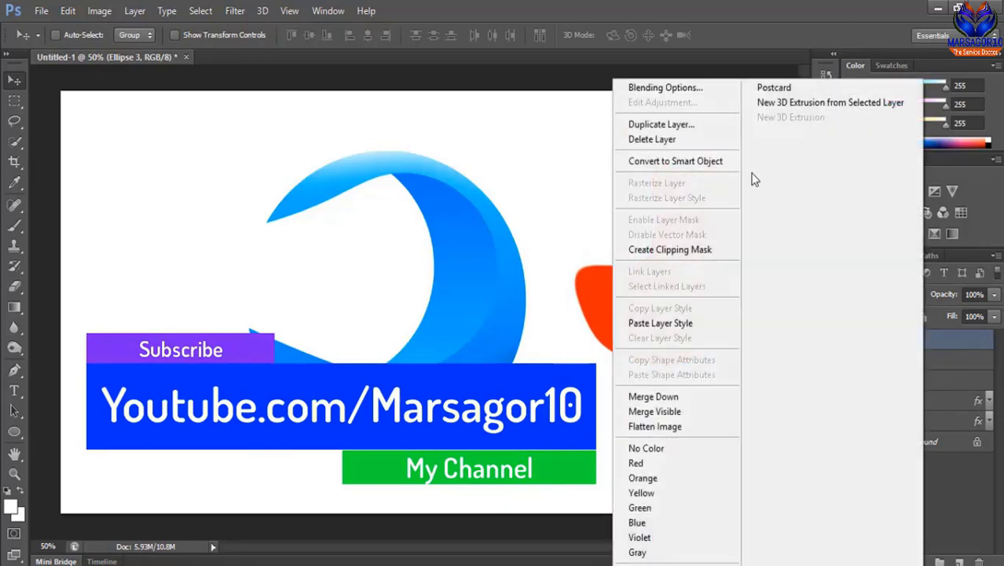
{"action": "left_click", "coordinate": [669, 88]}
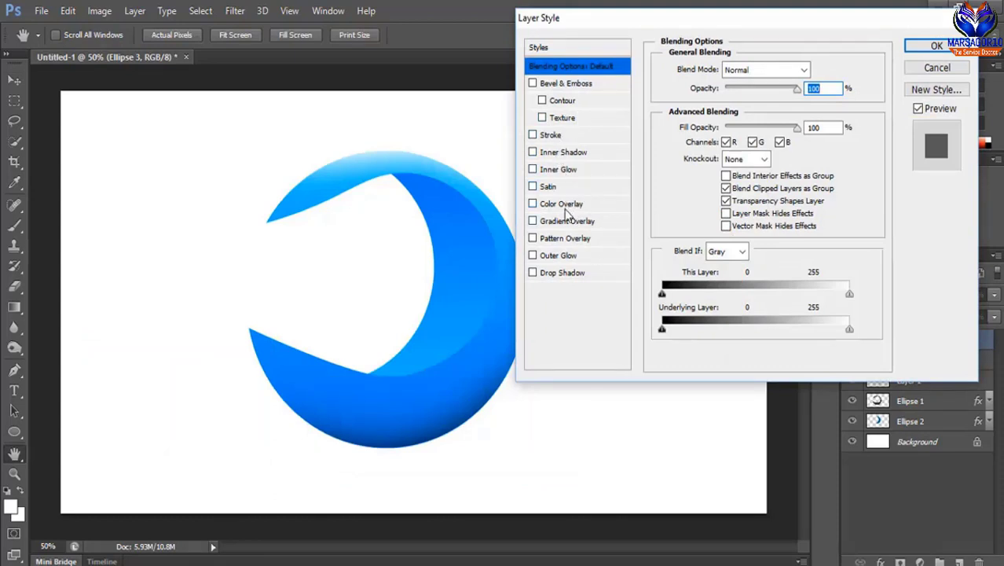
{"action": "left_click", "coordinate": [564, 153]}
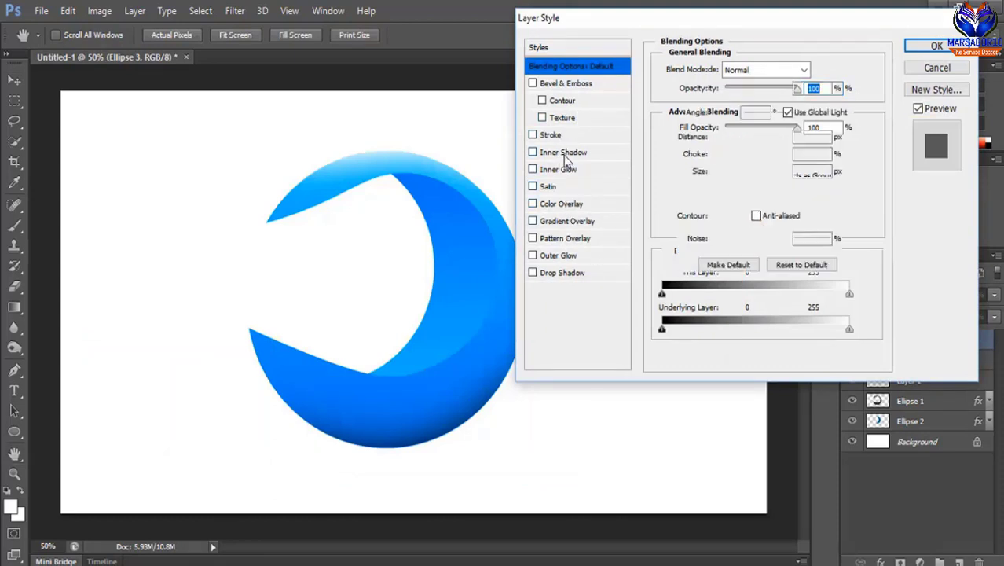
{"action": "left_click_drag", "start_coordinate": [658, 23], "coordinate": [268, 58]}
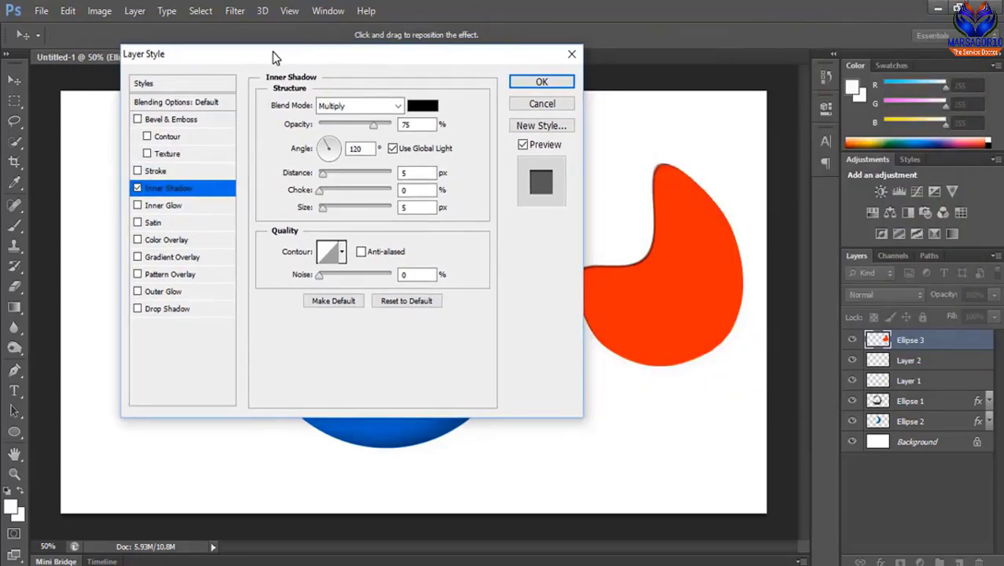
{"action": "left_click", "coordinate": [137, 187]}
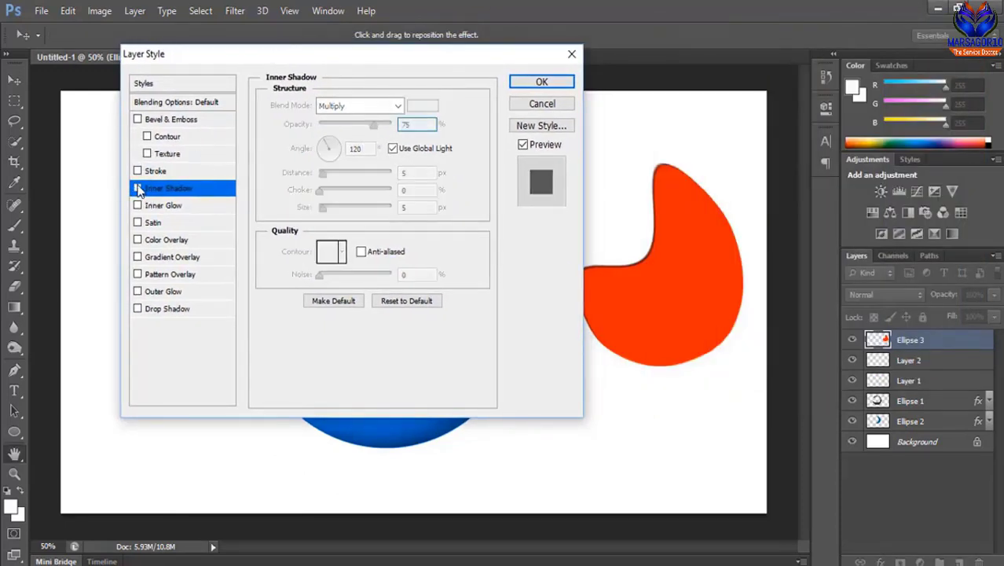
Apply a Smooth Inner Bevel to the red shape with a depth of 93% and a size of 163 px.
{"action": "left_click", "coordinate": [158, 119]}
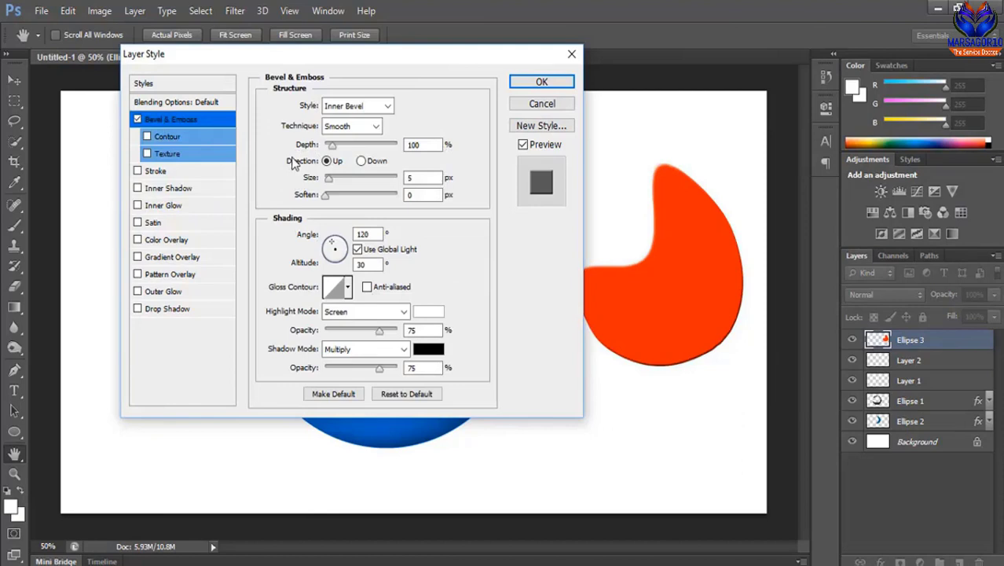
{"action": "left_click", "coordinate": [350, 126]}
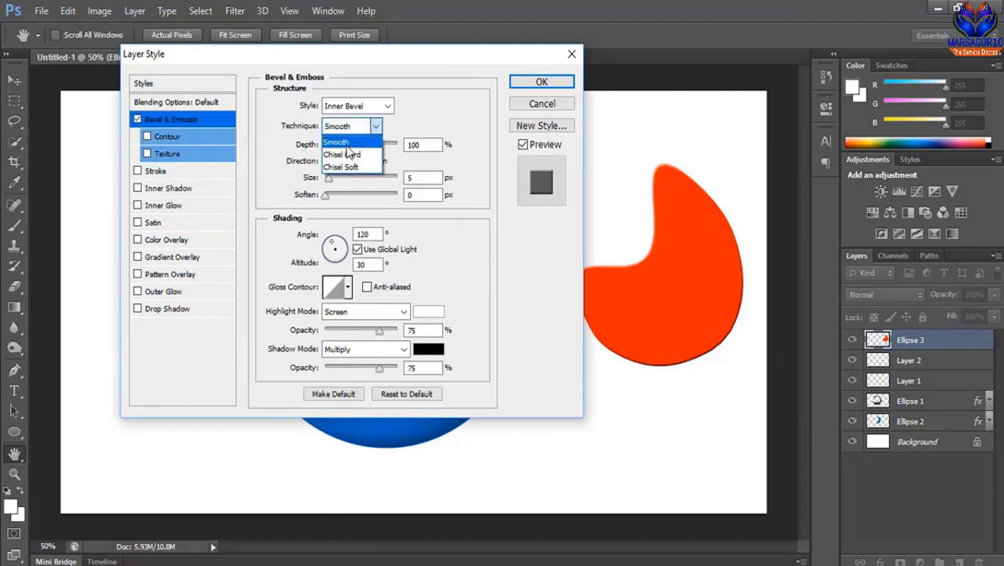
{"action": "left_click", "coordinate": [348, 143]}
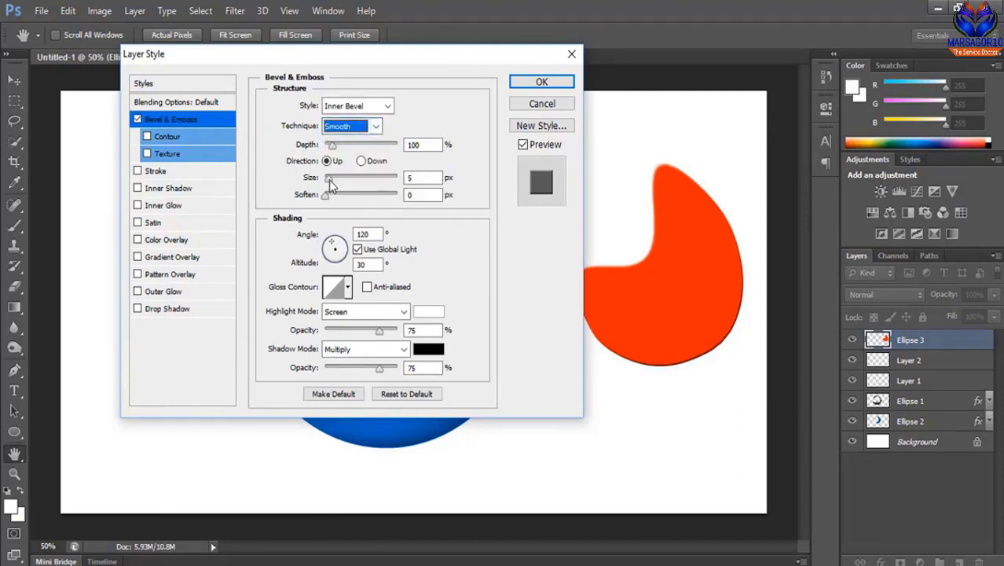
{"action": "left_click_drag", "start_coordinate": [328, 180], "coordinate": [374, 181]}
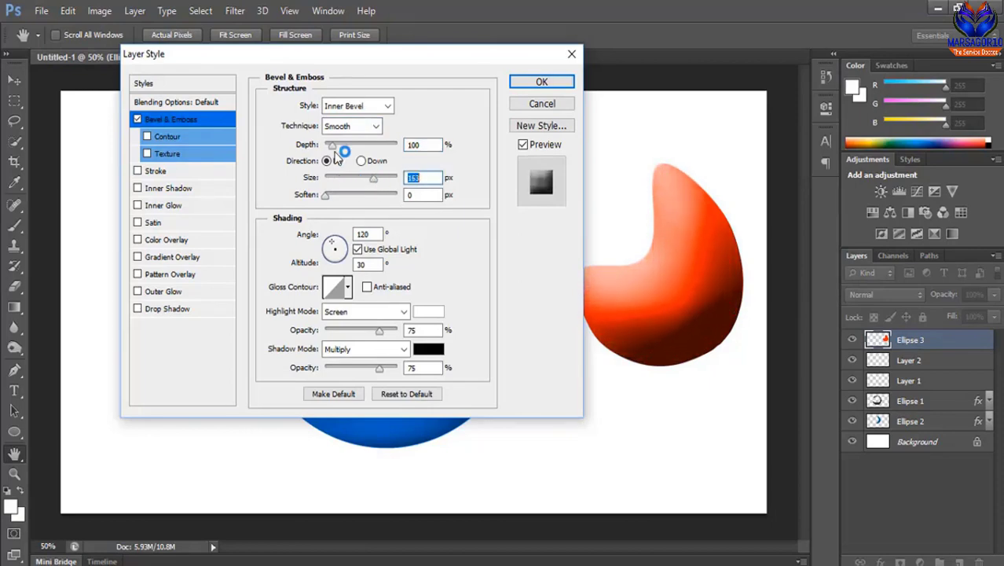
{"action": "left_click_drag", "start_coordinate": [334, 147], "coordinate": [334, 147]}
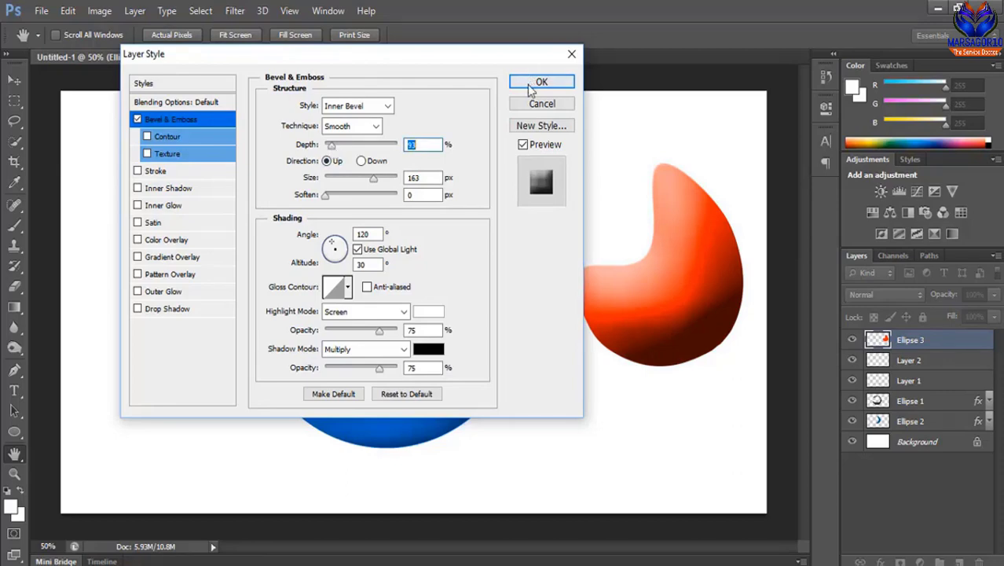
{"action": "left_click", "coordinate": [541, 81]}
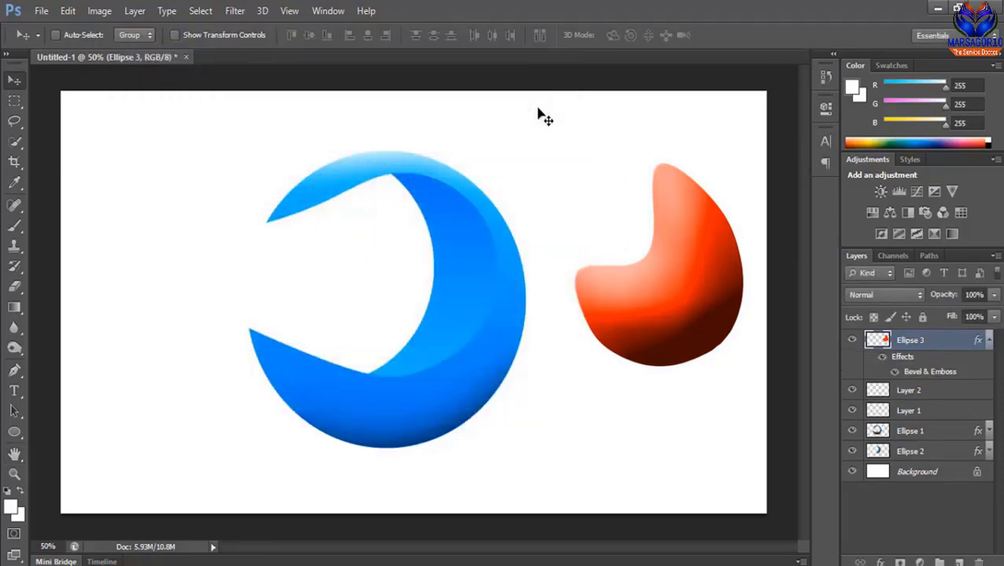
Scale the red shape to about 47% and place it in the opening inside the blue crescents.
{"action": "key", "text": "ctrl+t"}
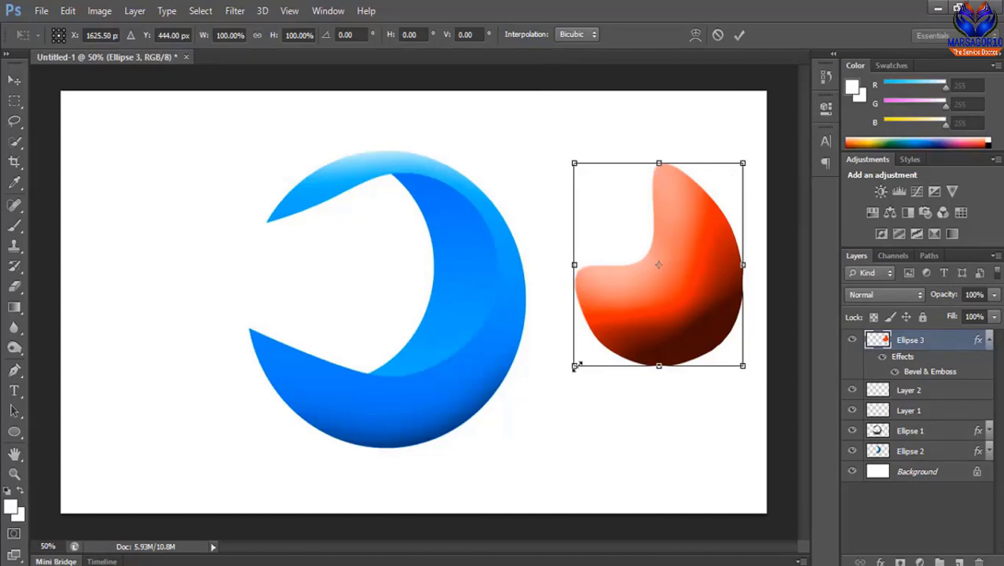
{"action": "left_click_drag", "start_coordinate": [571, 369], "coordinate": [573, 370]}
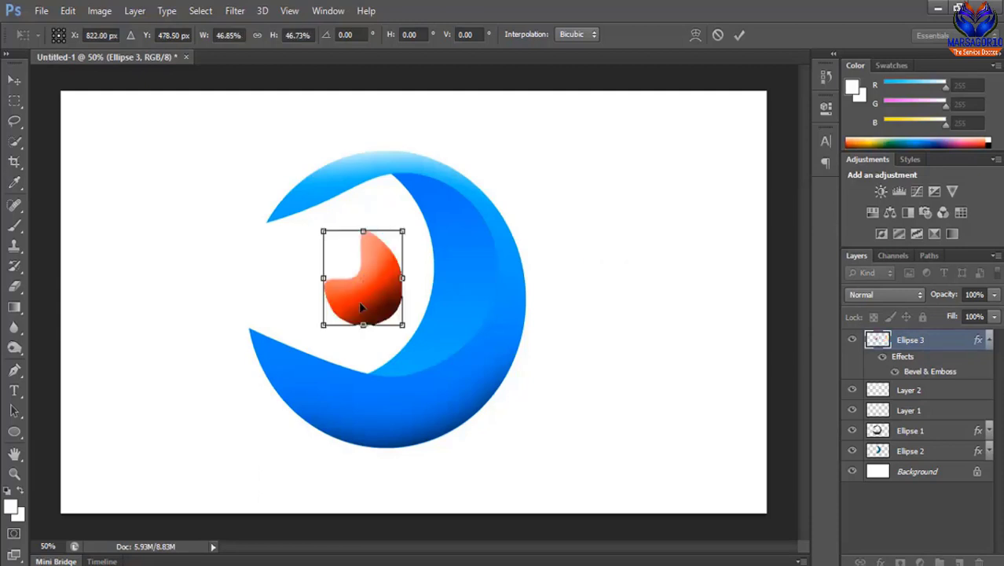
{"action": "key", "text": "Return"}
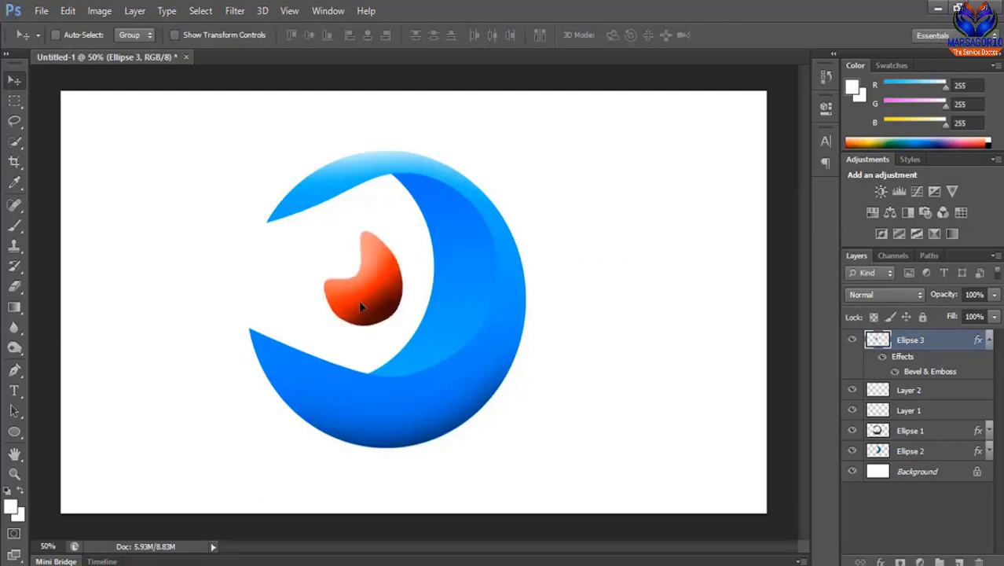
Readjust the size and depth of the red shape's Bevel & Emboss to give softer, lighter shading.
{"action": "double_click", "coordinate": [908, 357]}
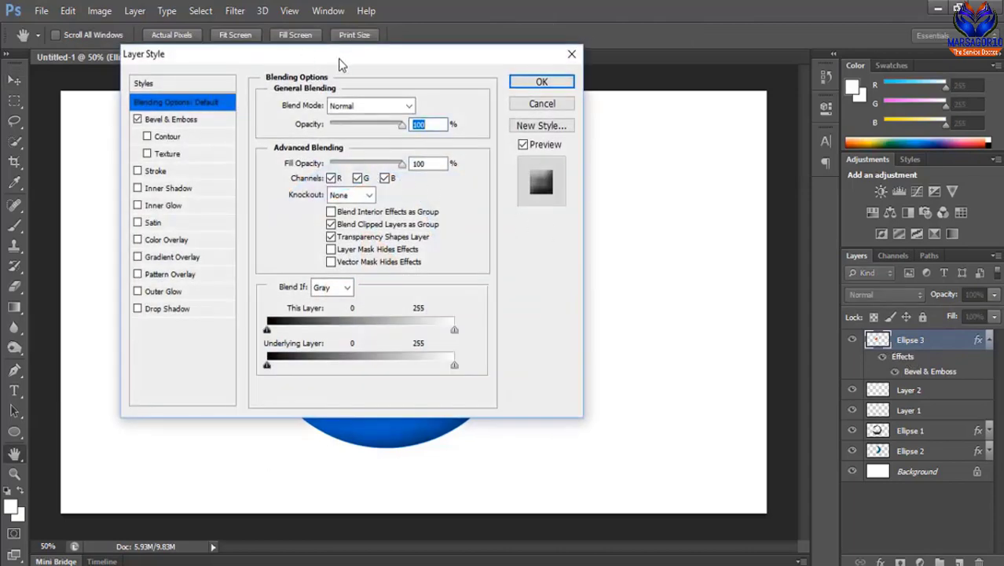
{"action": "left_click_drag", "start_coordinate": [340, 65], "coordinate": [765, 21]}
{"action": "left_click", "coordinate": [592, 78]}
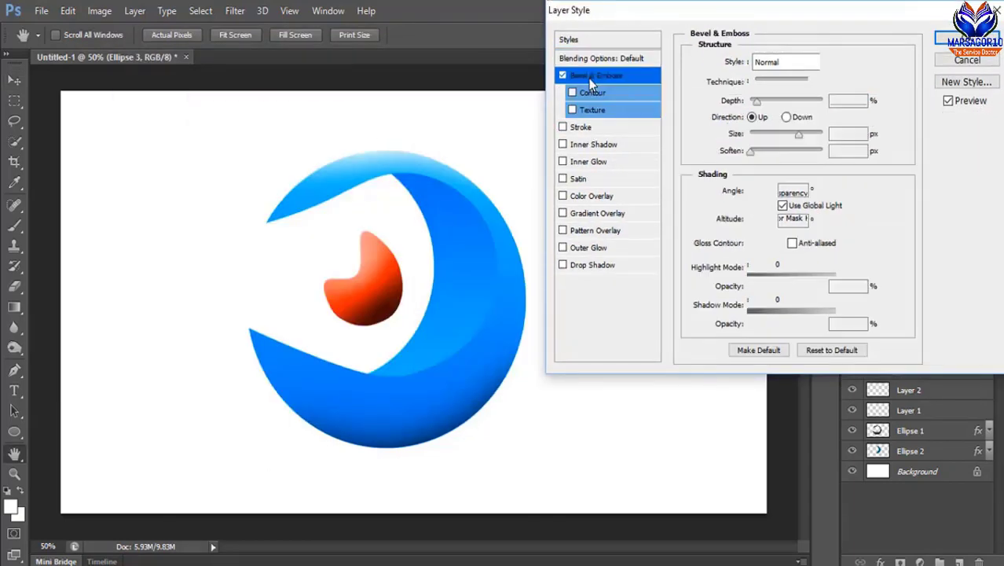
{"action": "left_click_drag", "start_coordinate": [799, 137], "coordinate": [776, 135]}
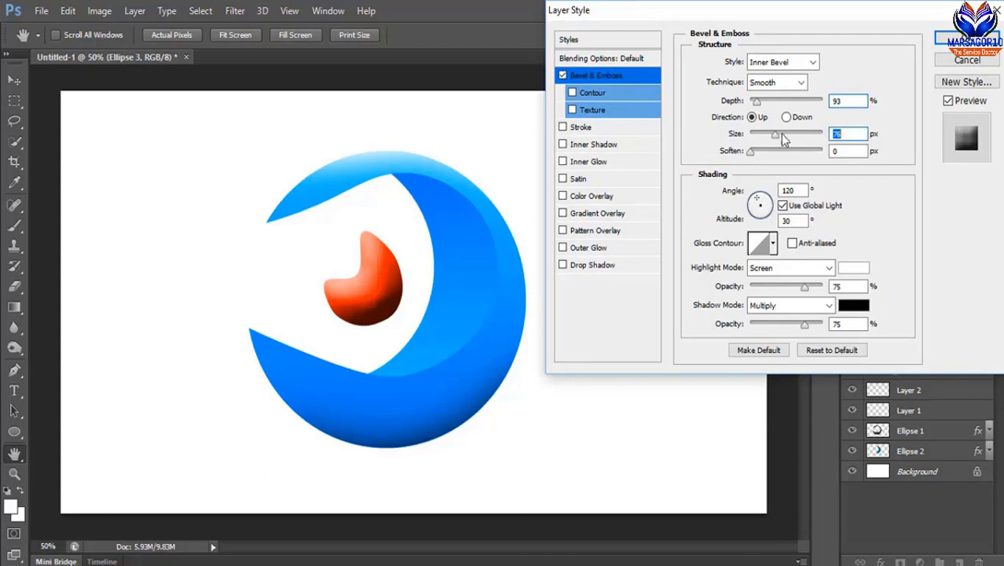
{"action": "left_click_drag", "start_coordinate": [756, 103], "coordinate": [795, 135]}
{"action": "left_click", "coordinate": [967, 39]}
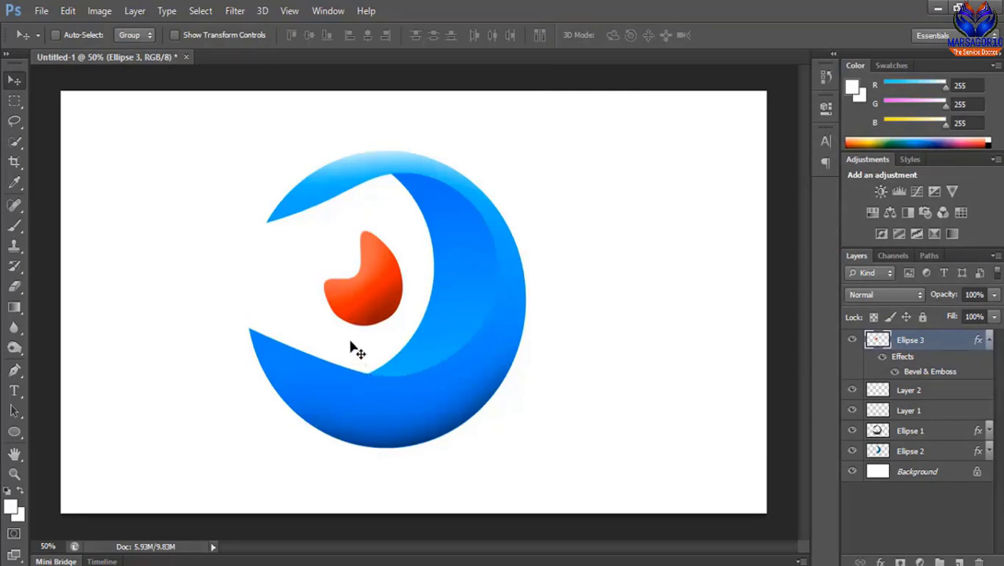
Select all layers except the Background and merge them into one logo layer.
{"action": "left_click", "coordinate": [206, 10]}
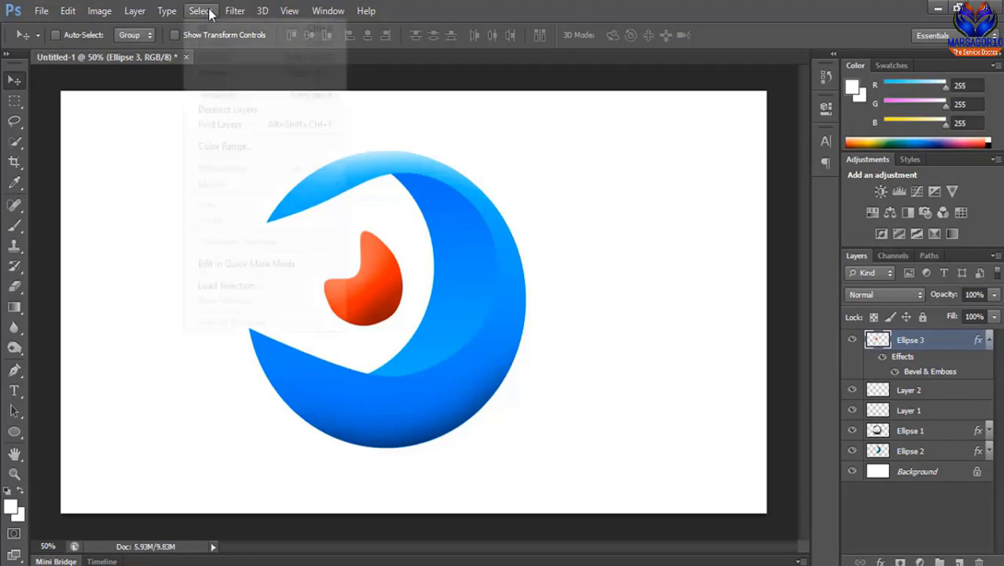
{"action": "left_click", "coordinate": [239, 94]}
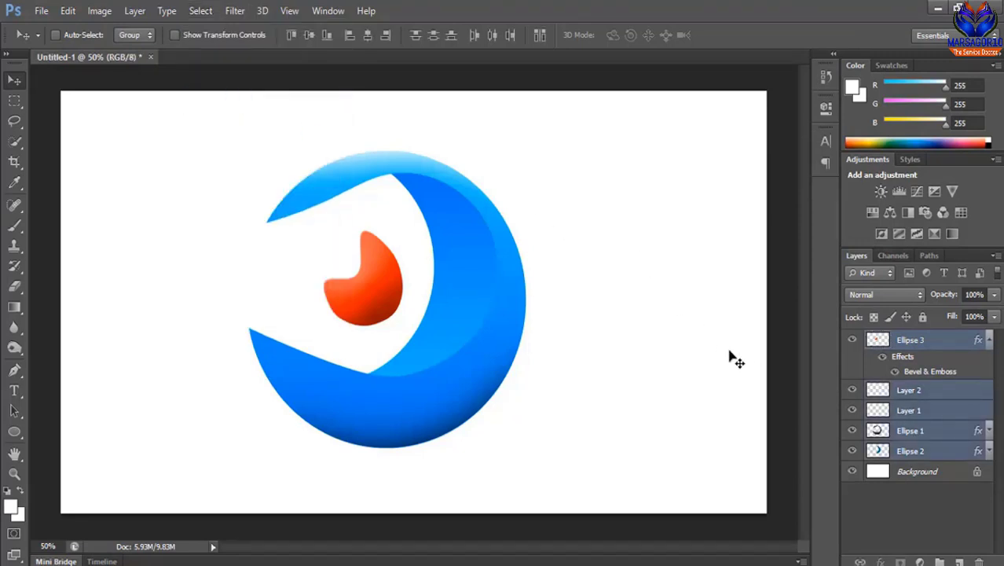
{"action": "key", "text": "ctrl+e"}
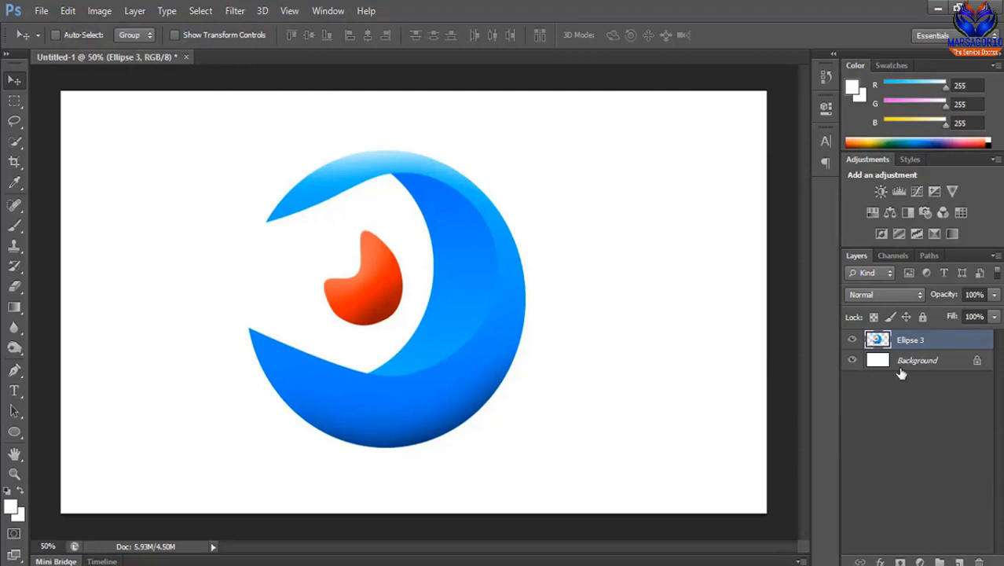
Centre the merged logo vertically and horizontally on the Background, and shift it upward and slightly left to leave space beneath.
{"action": "left_click", "coordinate": [918, 364]}
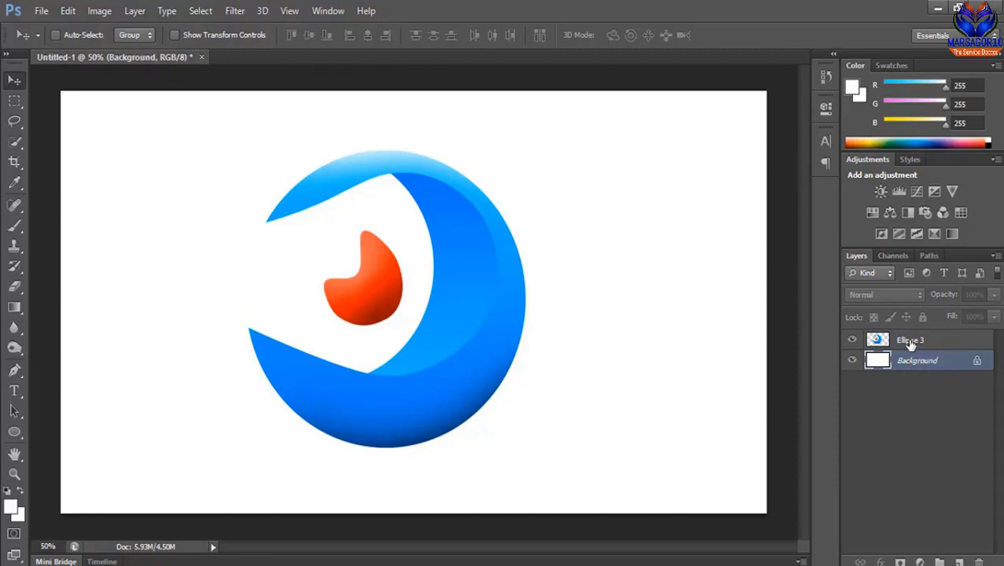
{"action": "left_click", "coordinate": [910, 345], "text": "shift"}
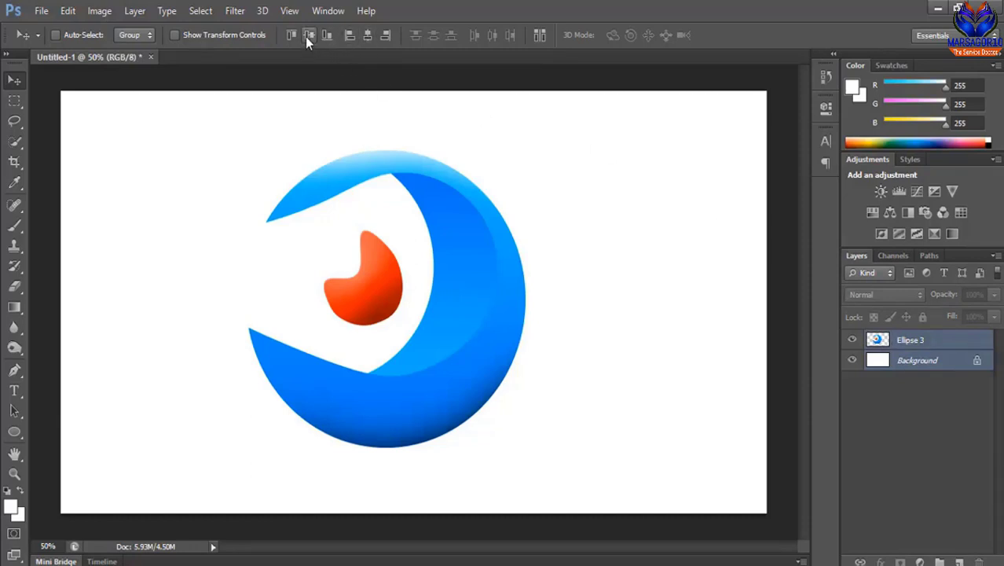
{"action": "left_click", "coordinate": [307, 35]}
{"action": "left_click", "coordinate": [367, 35]}
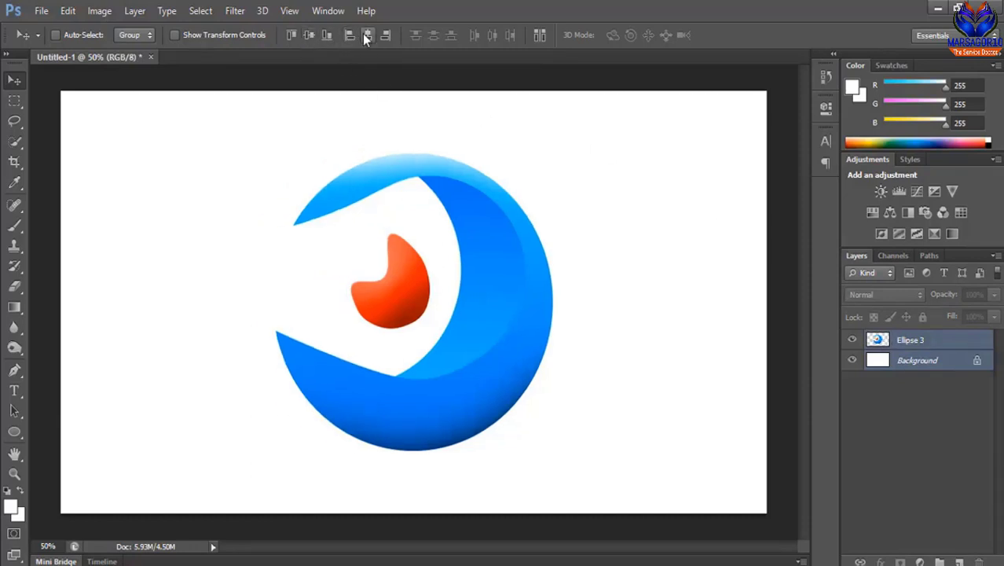
{"action": "left_click", "coordinate": [916, 344]}
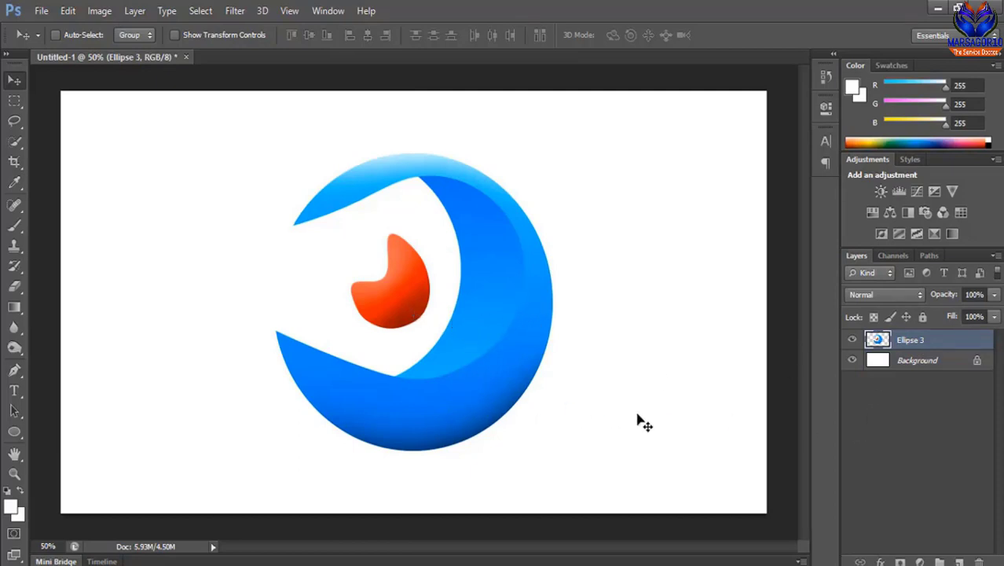
{"action": "left_click_drag", "start_coordinate": [639, 418], "coordinate": [627, 383]}
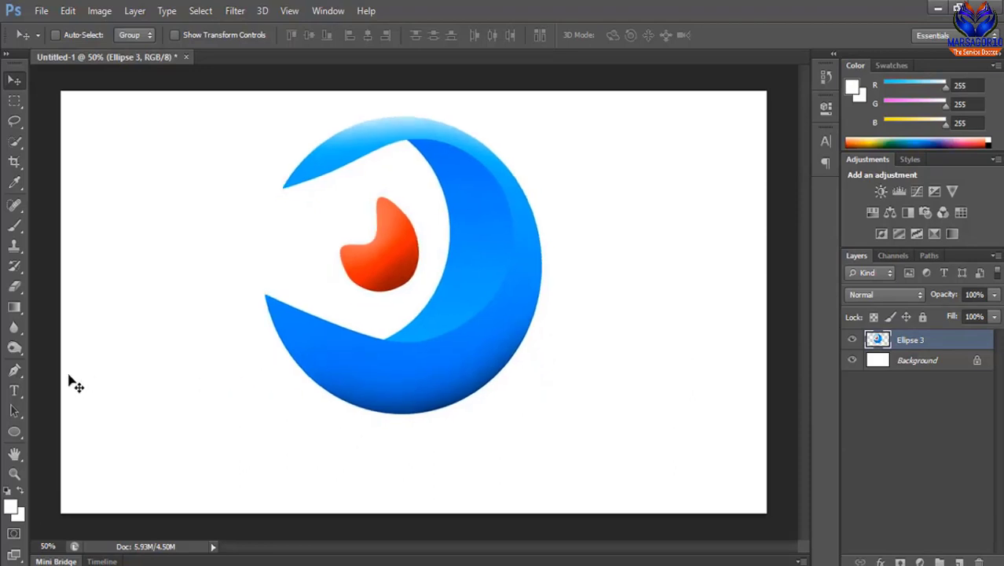
Add the text "LOGO DESIGN" in 60 pt Franklin Gothic and position it centred just below the logo.
{"action": "left_click", "coordinate": [14, 390]}
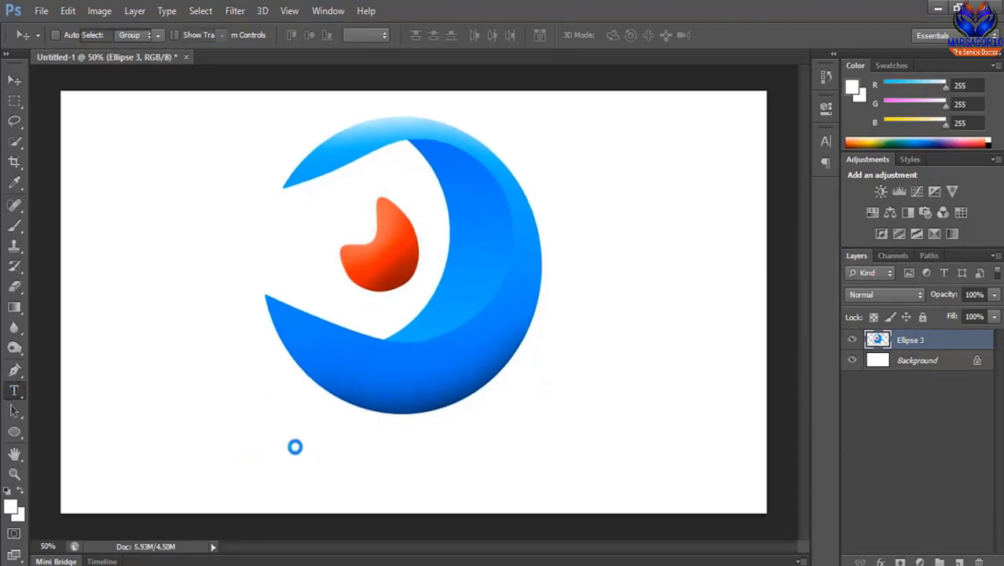
{"action": "left_click", "coordinate": [274, 471]}
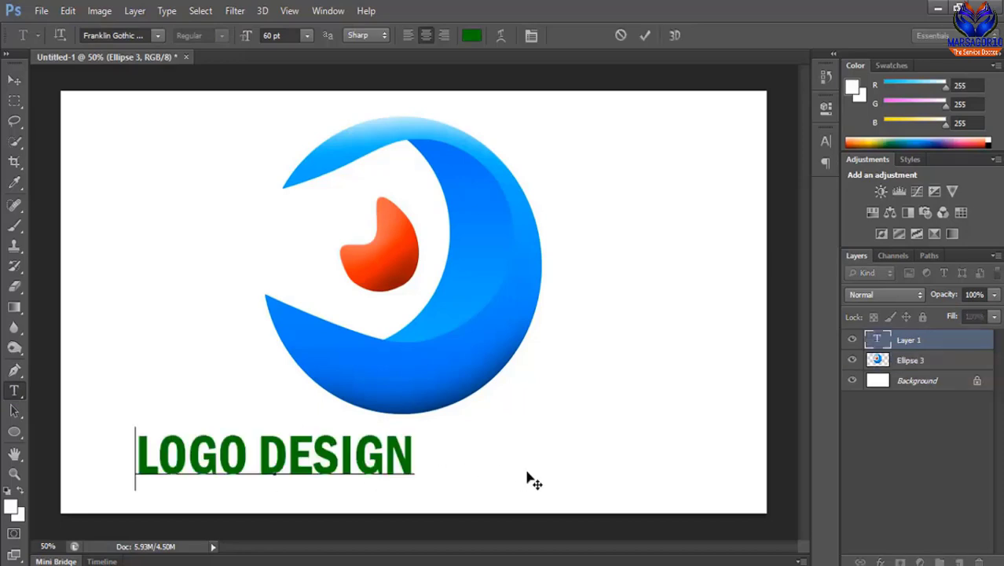
{"action": "left_click_drag", "start_coordinate": [527, 472], "coordinate": [661, 470]}
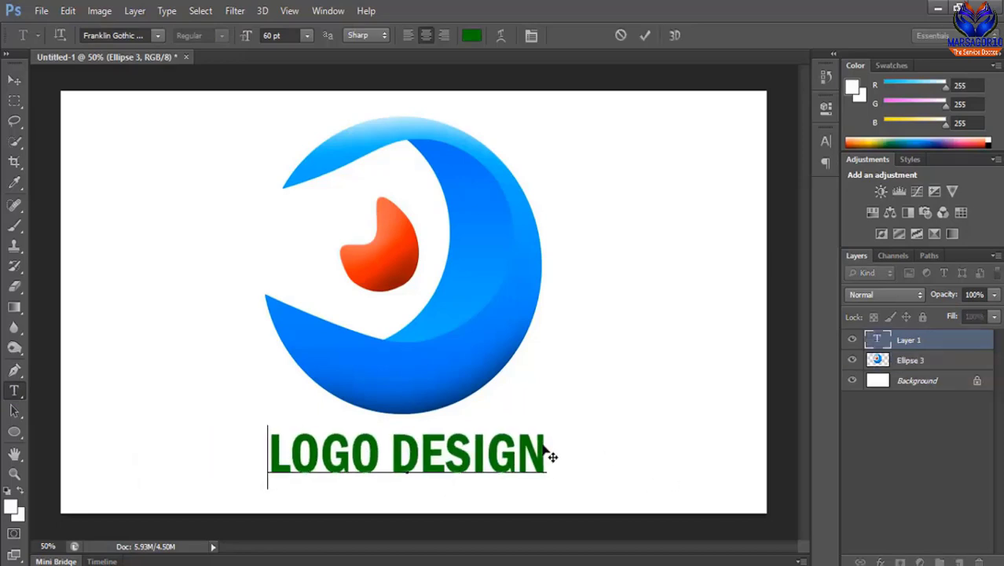
Recolour the whole "LOGO DESIGN" text black.
{"action": "double_click", "coordinate": [387, 461]}
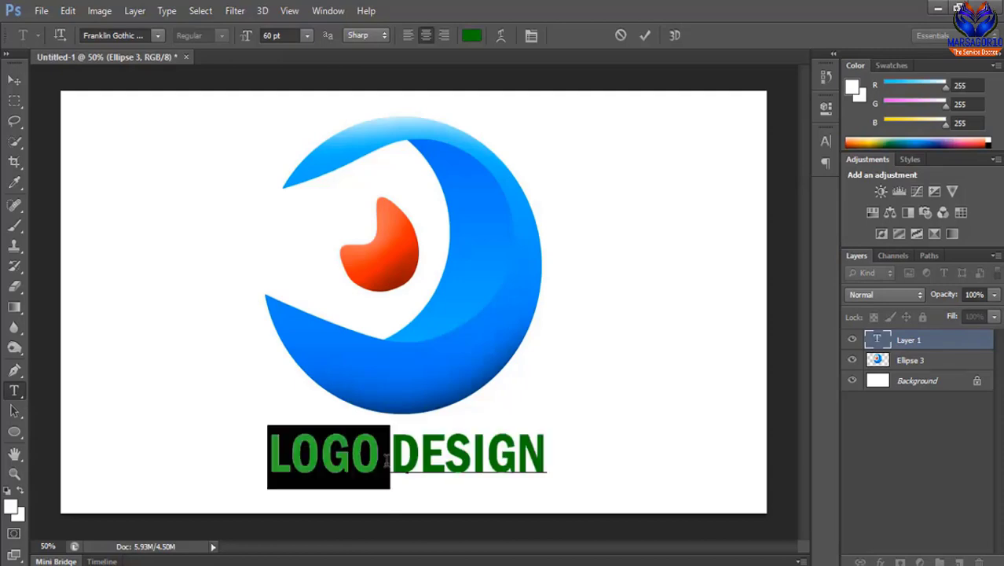
{"action": "key", "text": "ctrl+a"}
{"action": "left_click", "coordinate": [470, 38]}
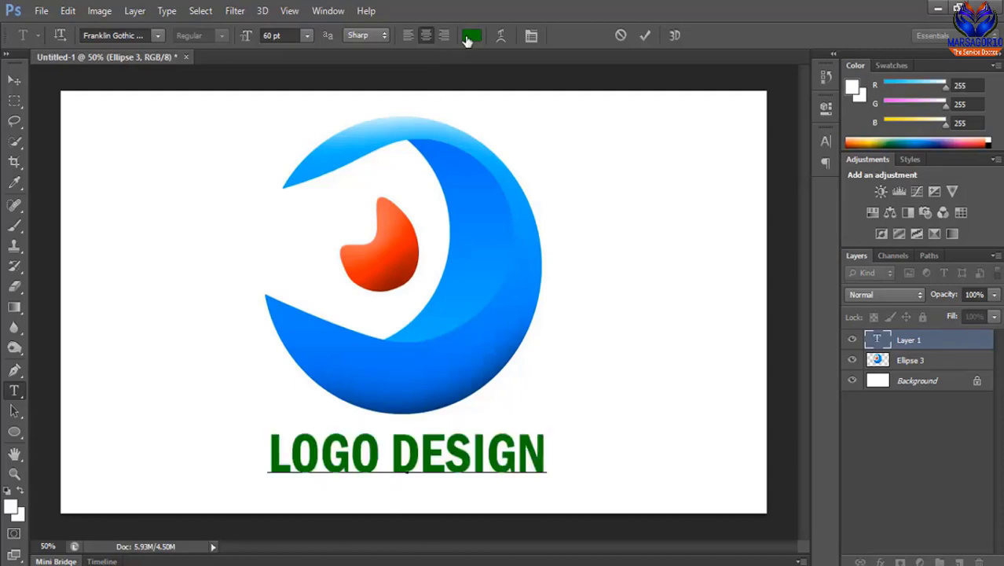
{"action": "left_click", "coordinate": [511, 216]}
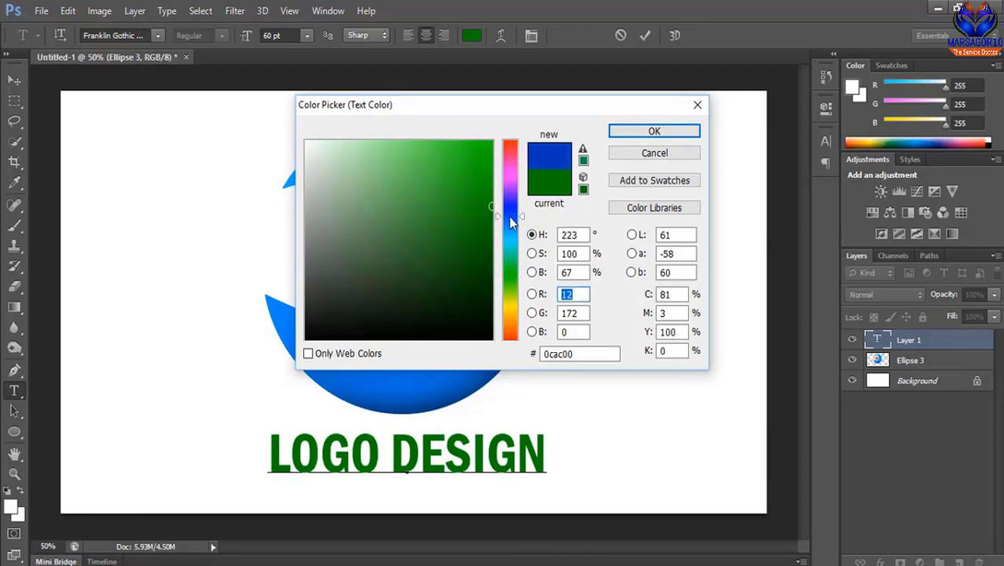
{"action": "mouse_move", "coordinate": [511, 210]}
{"action": "left_mouse_down"}
{"action": "mouse_move", "coordinate": [510, 179]}
{"action": "mouse_move", "coordinate": [511, 236]}
{"action": "mouse_move", "coordinate": [510, 204]}
{"action": "left_mouse_up"}
{"action": "left_click_drag", "start_coordinate": [397, 292], "coordinate": [485, 359]}
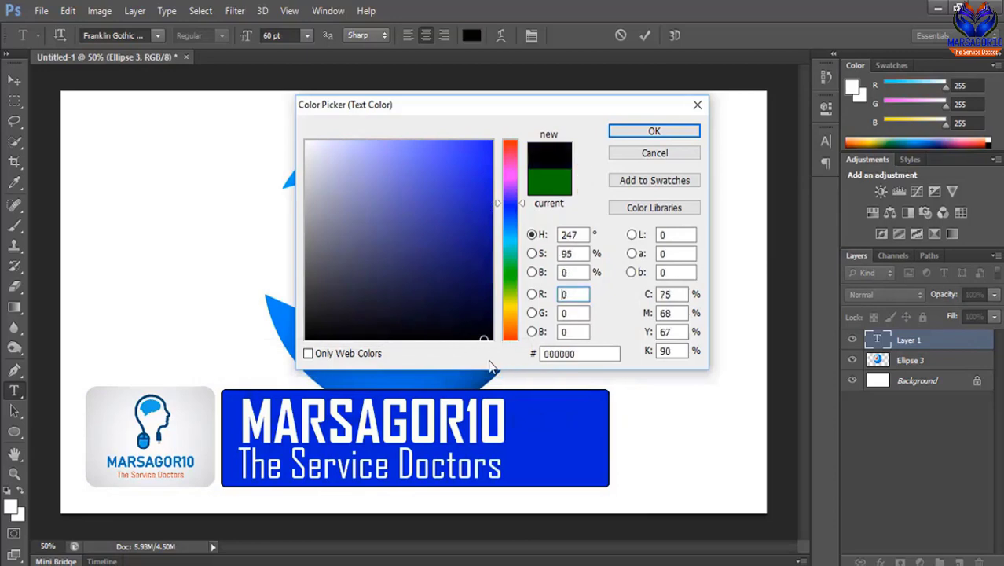
{"action": "left_click_drag", "start_coordinate": [402, 323], "coordinate": [309, 339]}
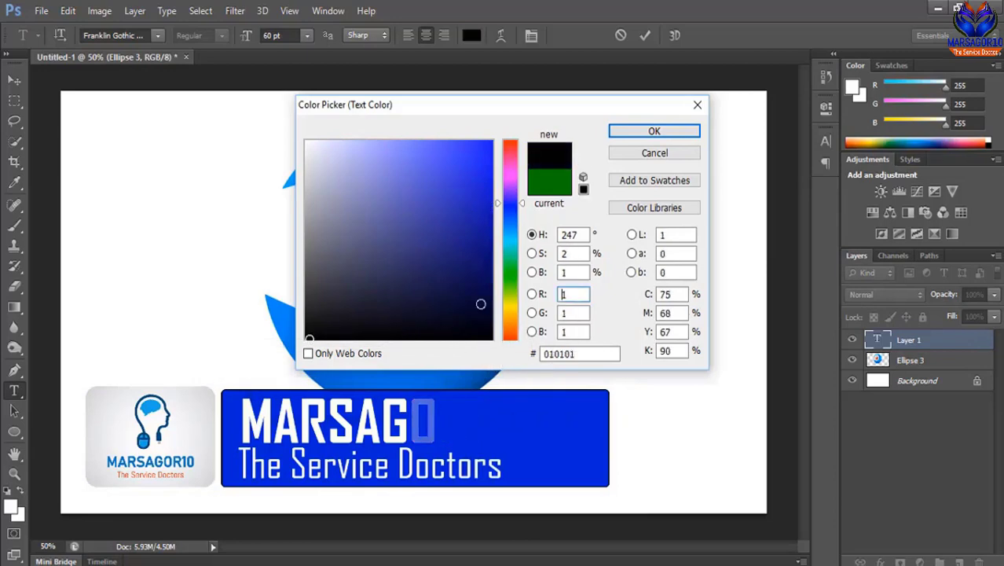
{"action": "left_click", "coordinate": [664, 131]}
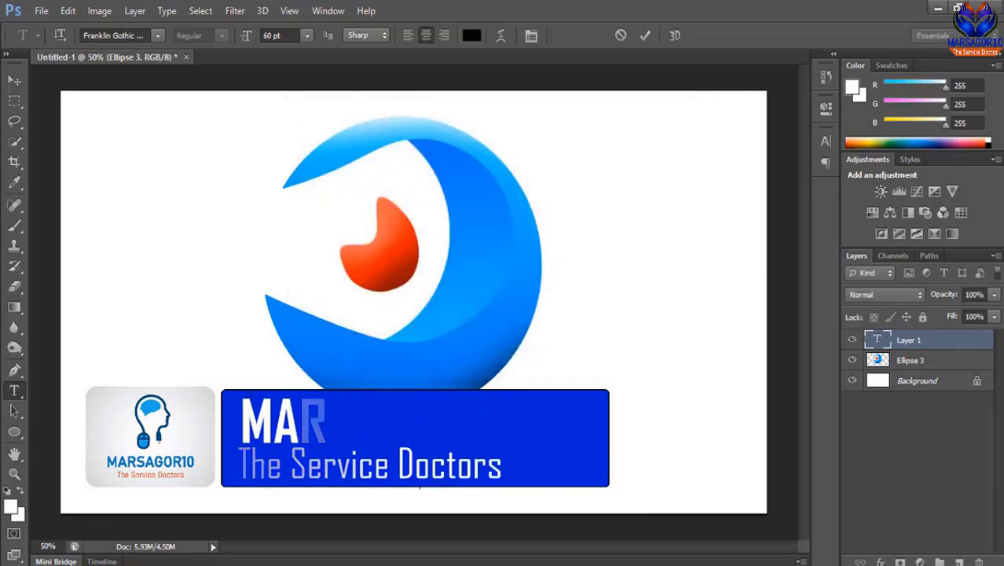
Scale the "LOGO DESIGN" caption down to about 78% width and 75% height, and position it beneath the logo with a small gap.
{"action": "left_click", "coordinate": [15, 84]}
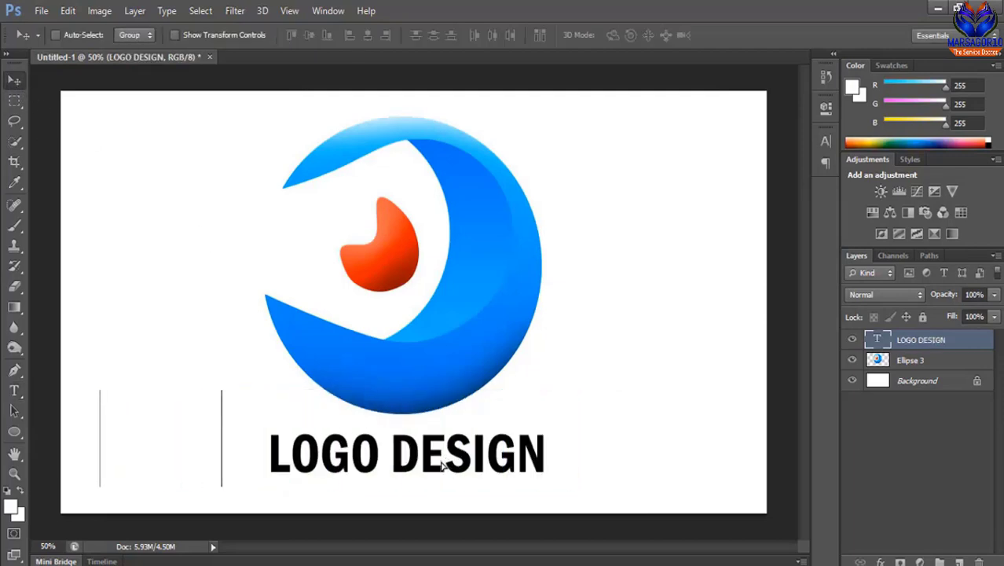
{"action": "left_click_drag", "start_coordinate": [444, 456], "coordinate": [438, 461]}
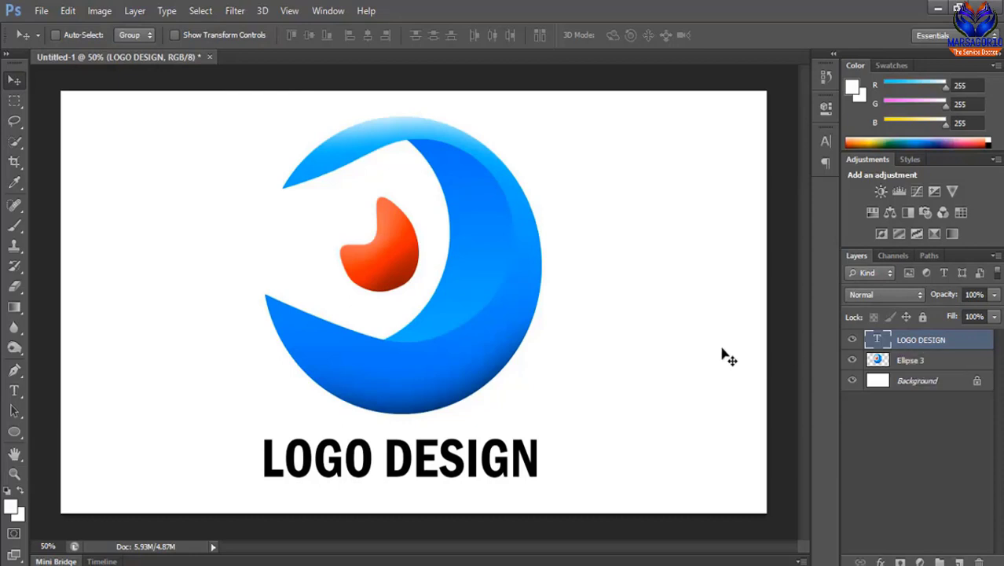
{"action": "key", "text": "ctrl+t"}
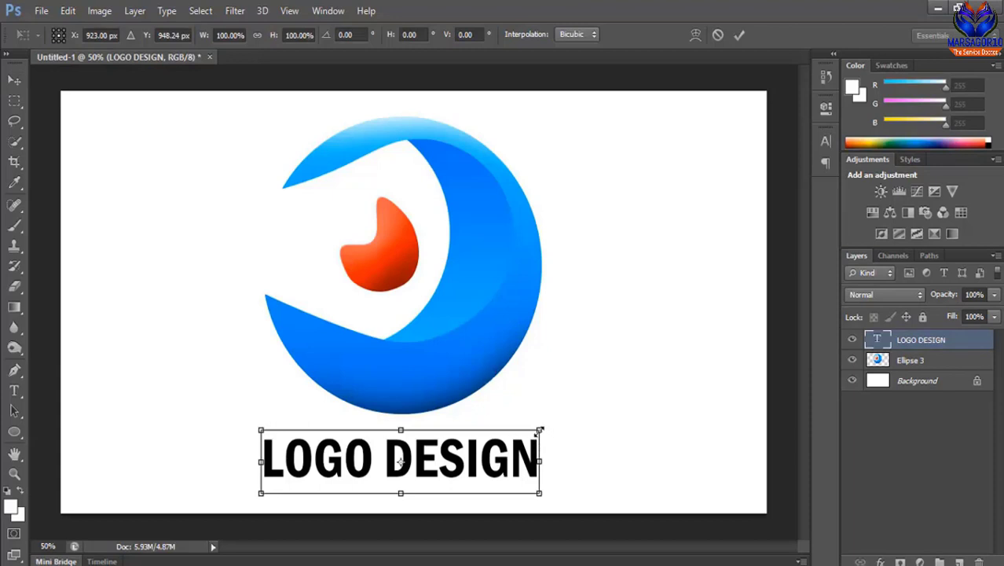
{"action": "left_click_drag", "start_coordinate": [540, 430], "coordinate": [496, 449]}
{"action": "left_click_drag", "start_coordinate": [524, 436], "coordinate": [475, 452]}
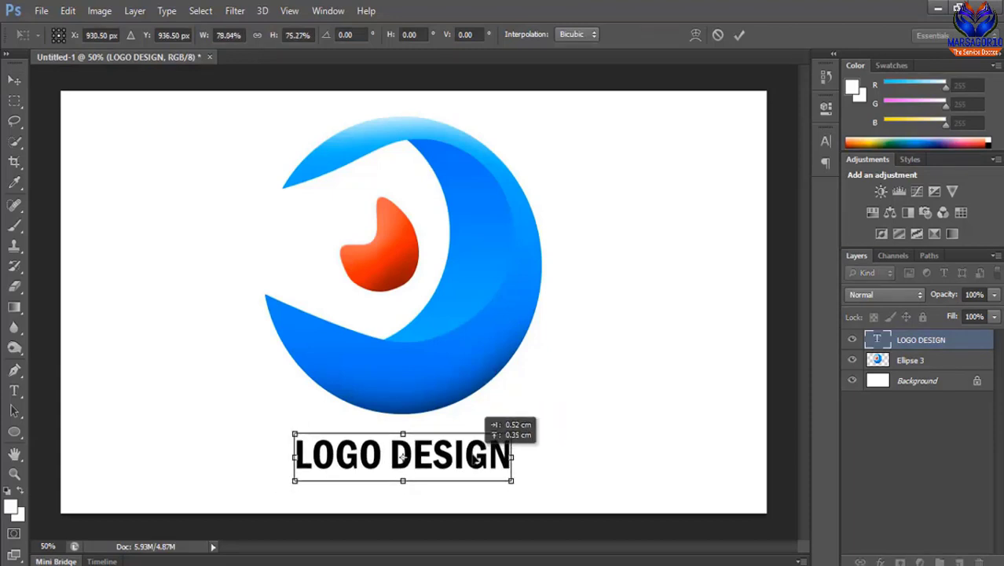
{"action": "key", "text": "Return"}
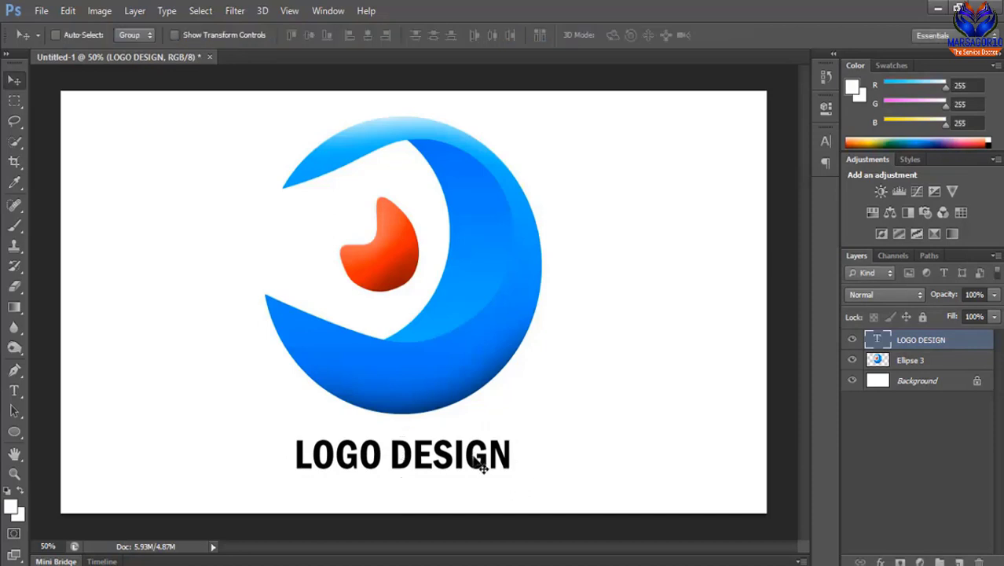
{"action": "left_click_drag", "start_coordinate": [485, 470], "coordinate": [485, 477]}
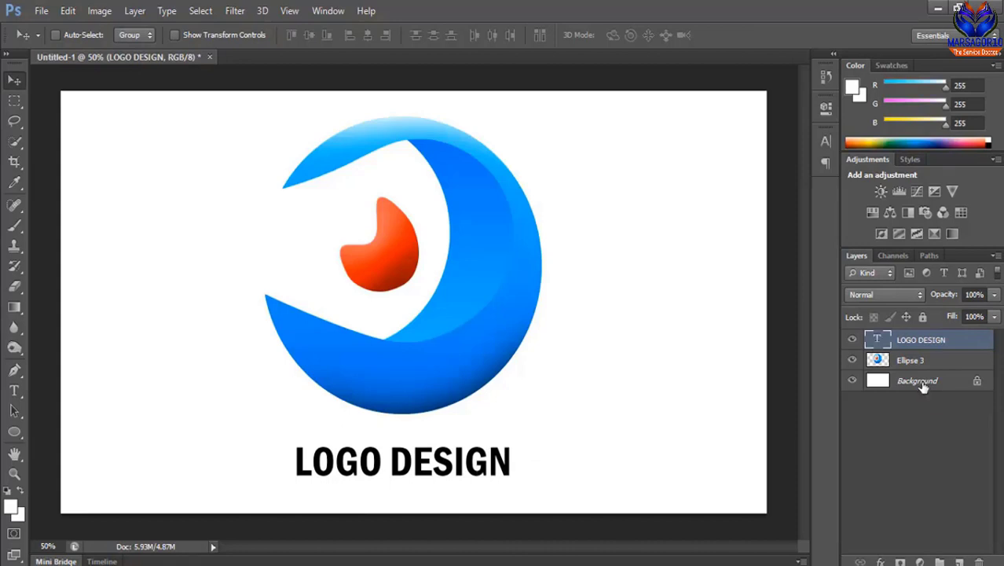
Centre the caption and the Ellipse 3 logo layer horizontally on the Background, and reselect only the caption layer.
{"action": "left_click", "coordinate": [929, 371], "text": "shift"}
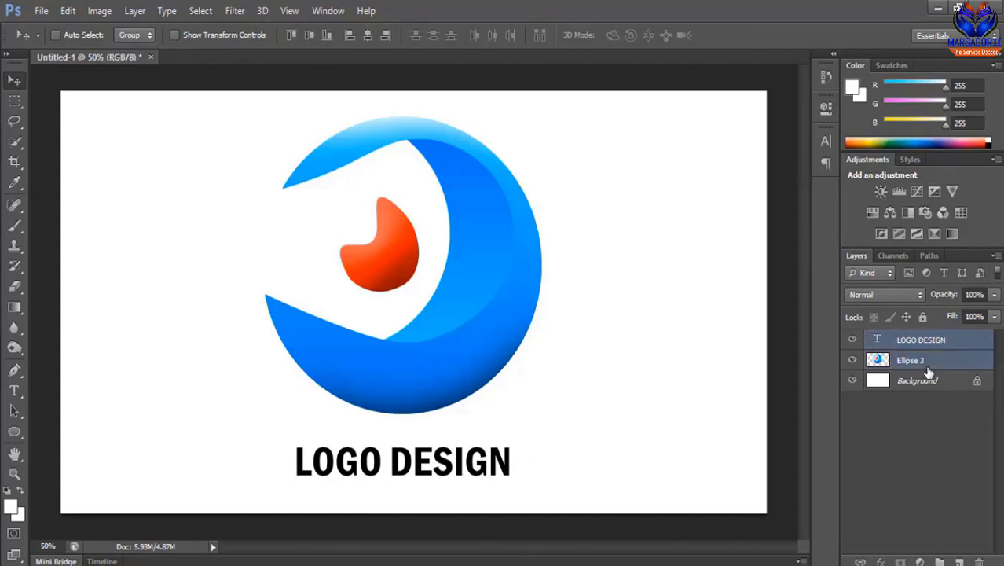
{"action": "left_click", "coordinate": [927, 381], "text": "shift"}
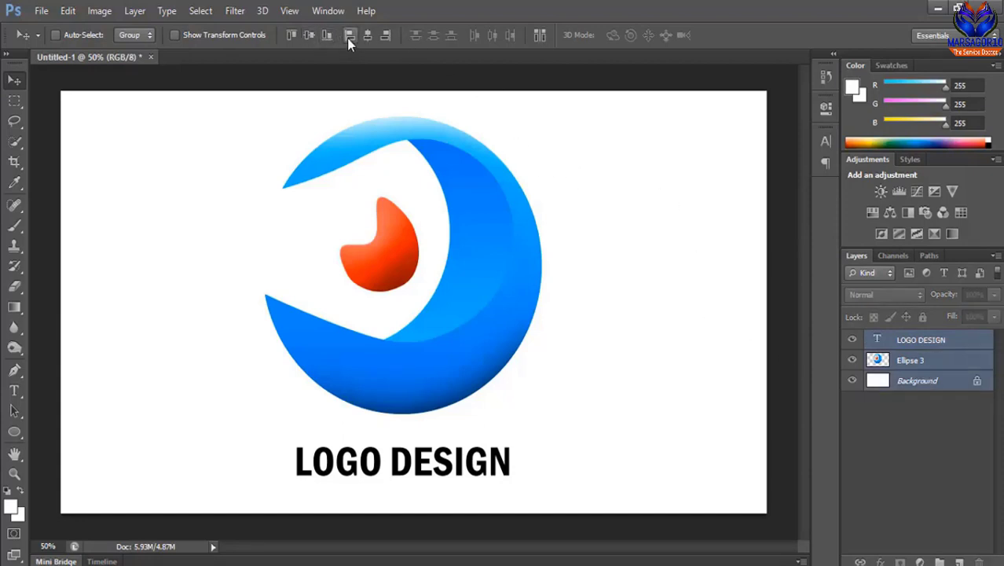
{"action": "left_click", "coordinate": [368, 36]}
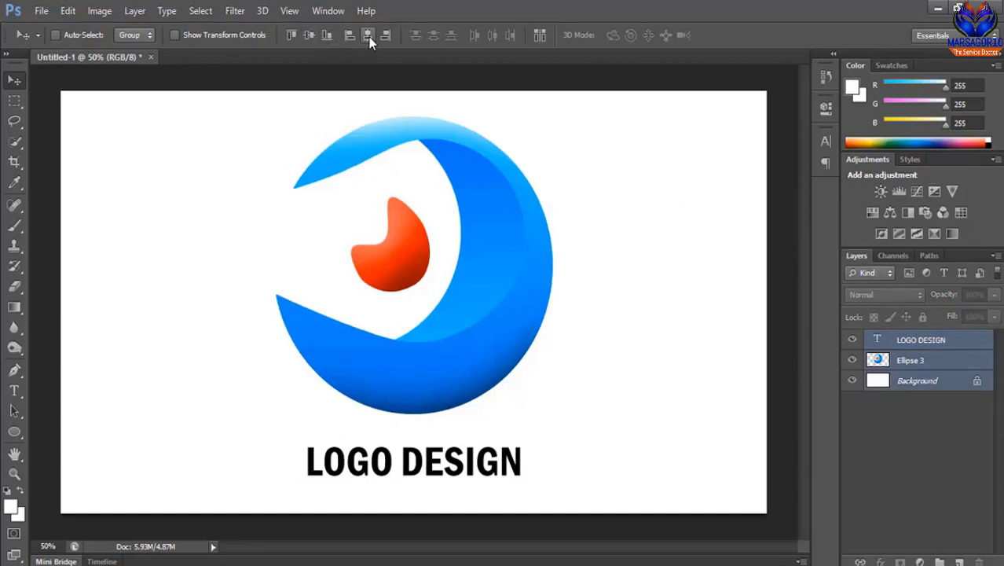
{"action": "left_click", "coordinate": [939, 346]}
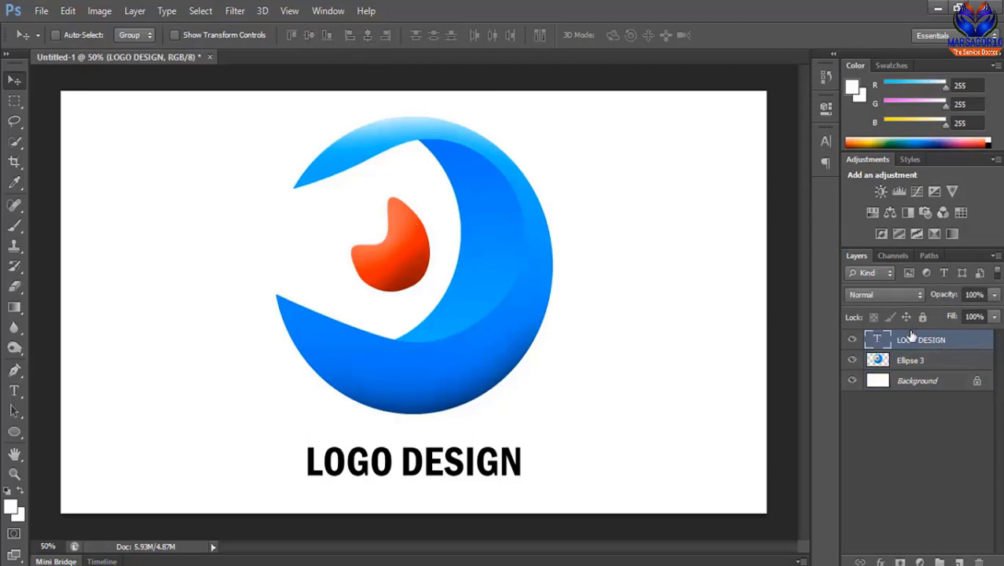
Start saving the document under a new file with JPEG as the format.
{"action": "left_click", "coordinate": [40, 12]}
{"action": "left_click", "coordinate": [68, 201]}
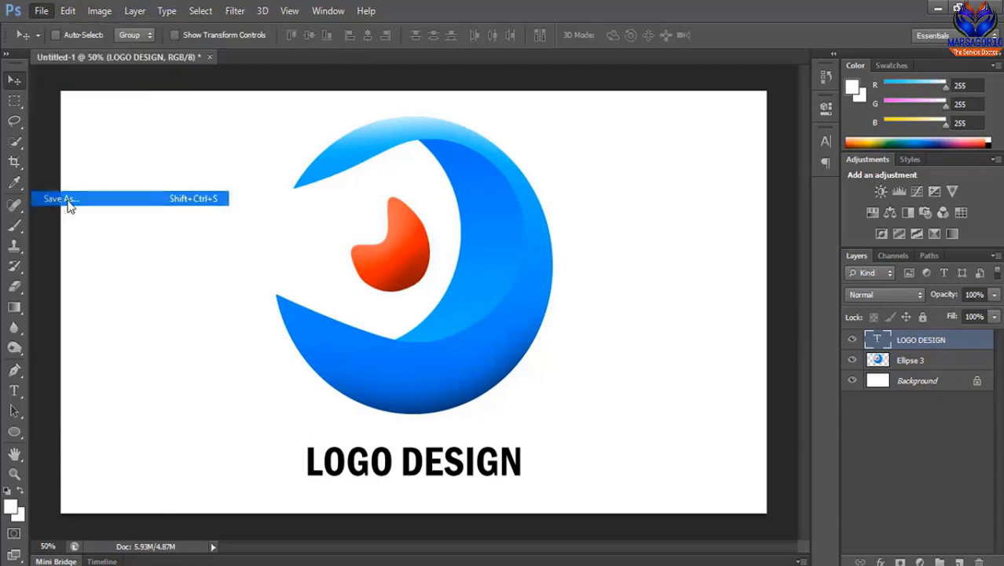
{"action": "left_click", "coordinate": [528, 333]}
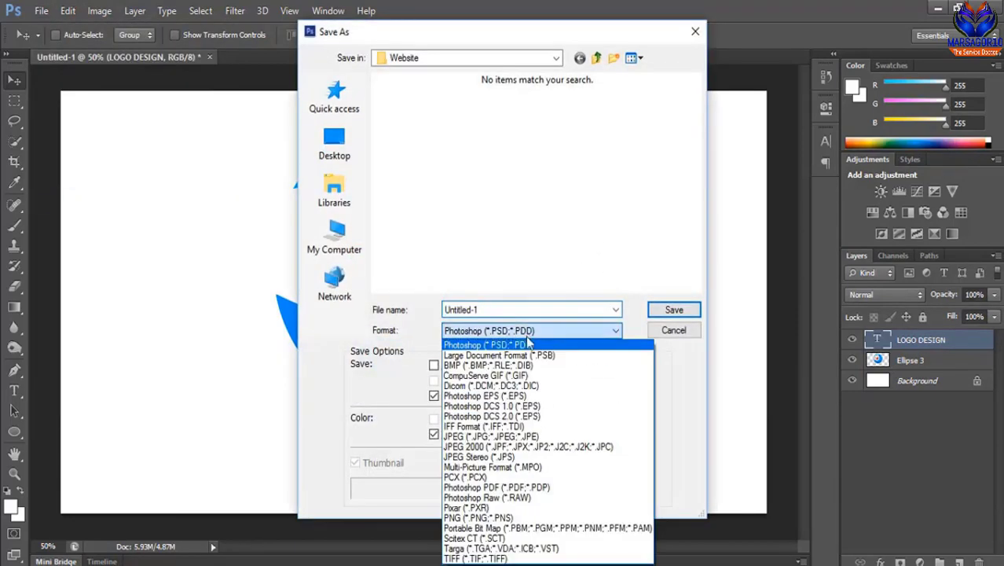
{"action": "left_click", "coordinate": [531, 438]}
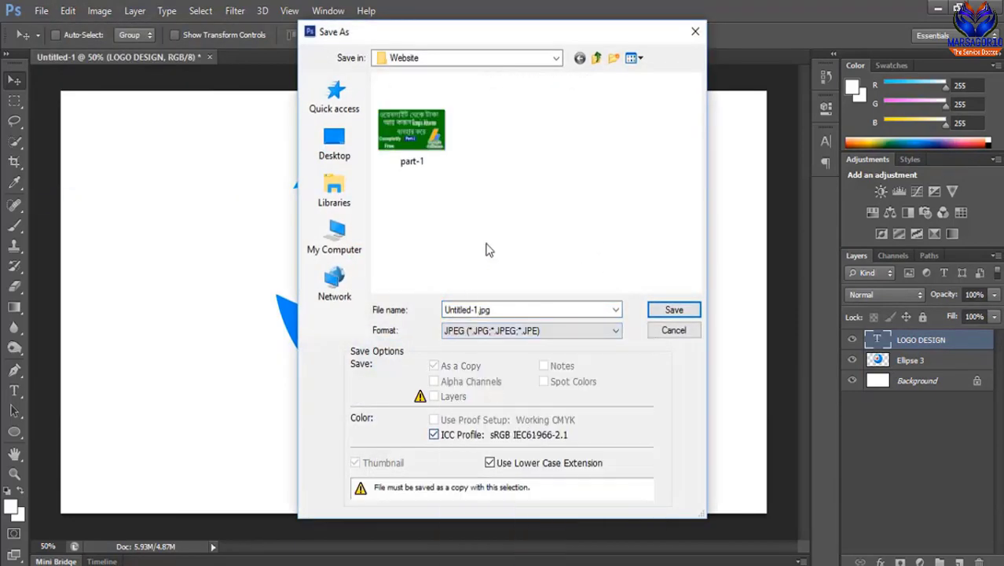
Choose the ADOBE PHOTOSHOP folder inside LOGO DESIGN on the PHOTO'S (G:) drive as the save location.
{"action": "left_click", "coordinate": [335, 248]}
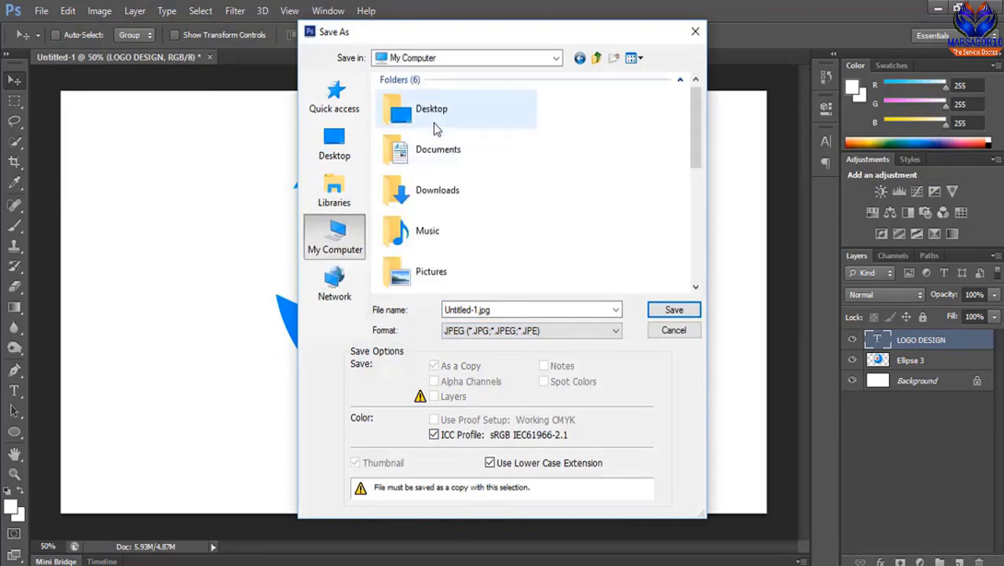
{"action": "scroll", "coordinate": [440, 253], "scroll_direction": "down", "scroll_amount": 6}
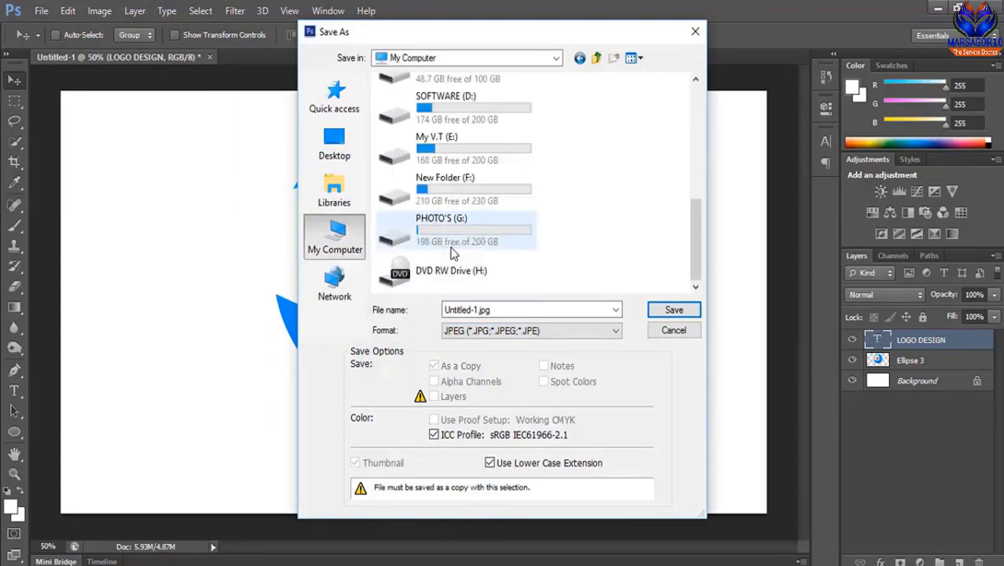
{"action": "double_click", "coordinate": [456, 223]}
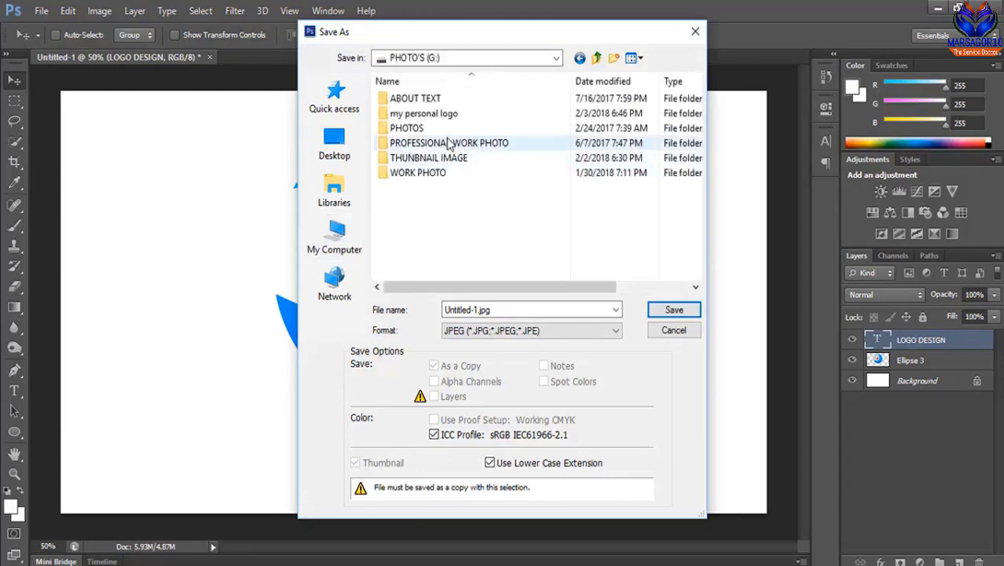
{"action": "double_click", "coordinate": [450, 144]}
{"action": "double_click", "coordinate": [441, 142]}
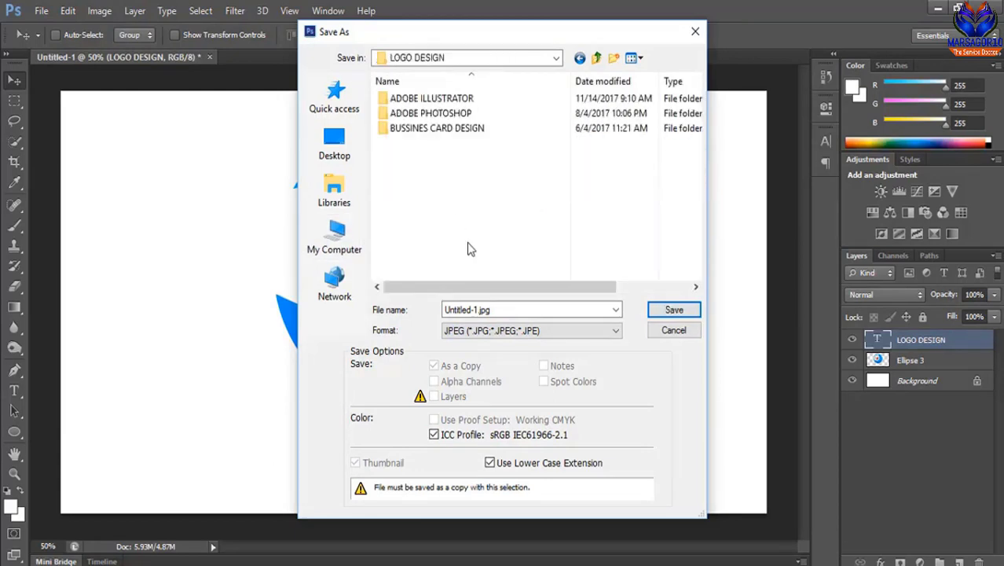
{"action": "double_click", "coordinate": [440, 113]}
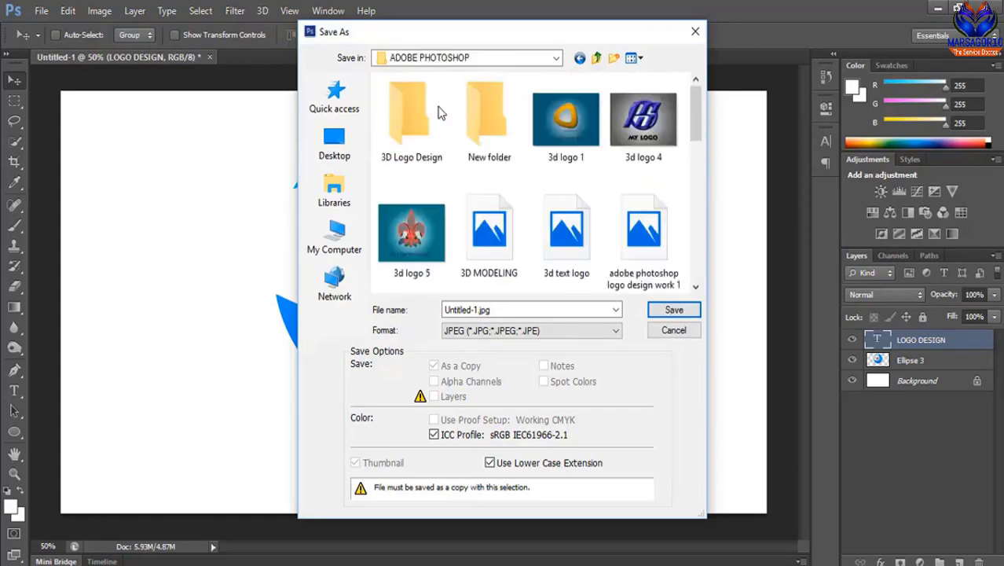
Name the file LOGO and save the JPEG at High quality 8 with the Baseline ("Standard") format option.
{"action": "left_click", "coordinate": [516, 310]}
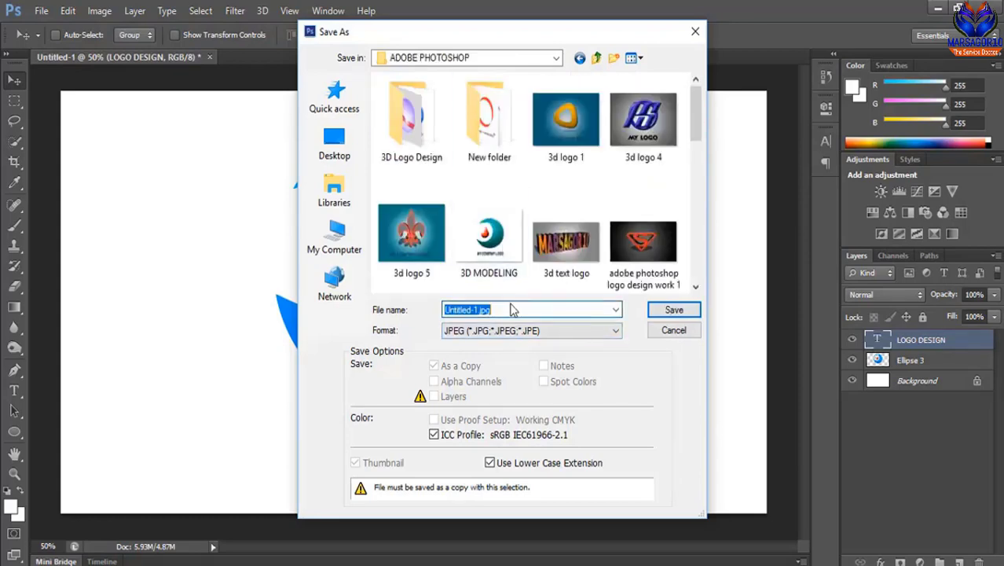
{"action": "type", "text": "LOGO"}
{"action": "left_click", "coordinate": [674, 309]}
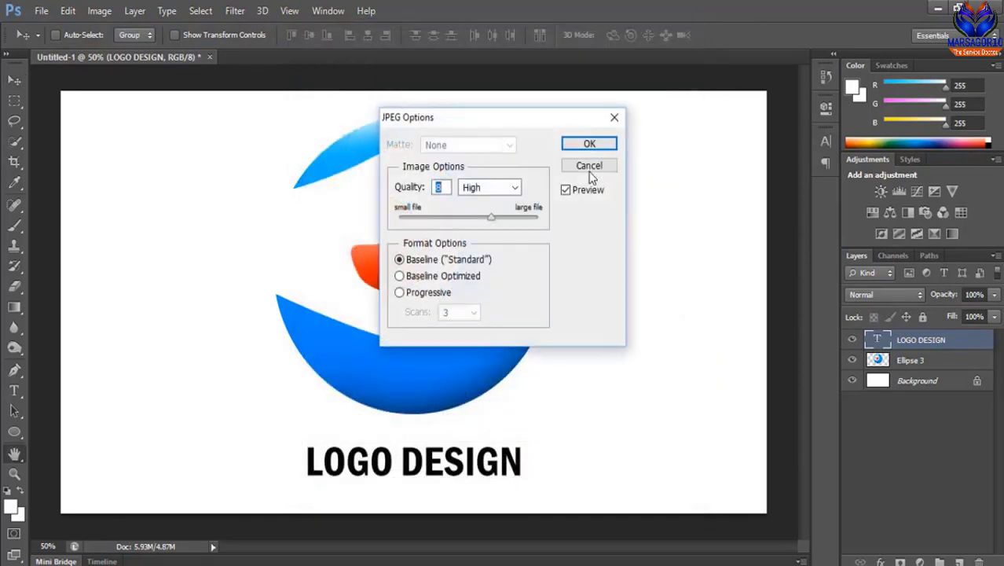
{"action": "left_click", "coordinate": [589, 143]}
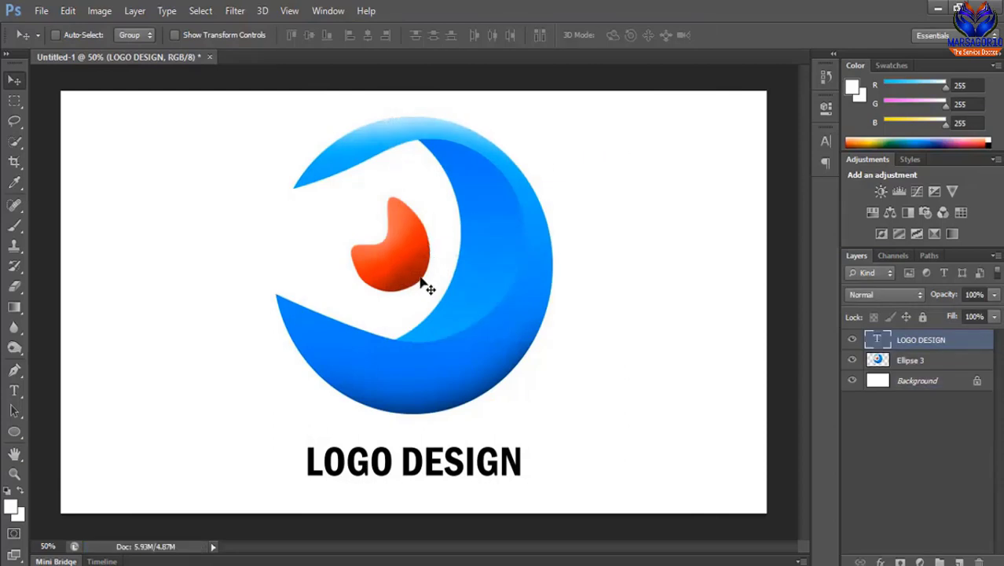